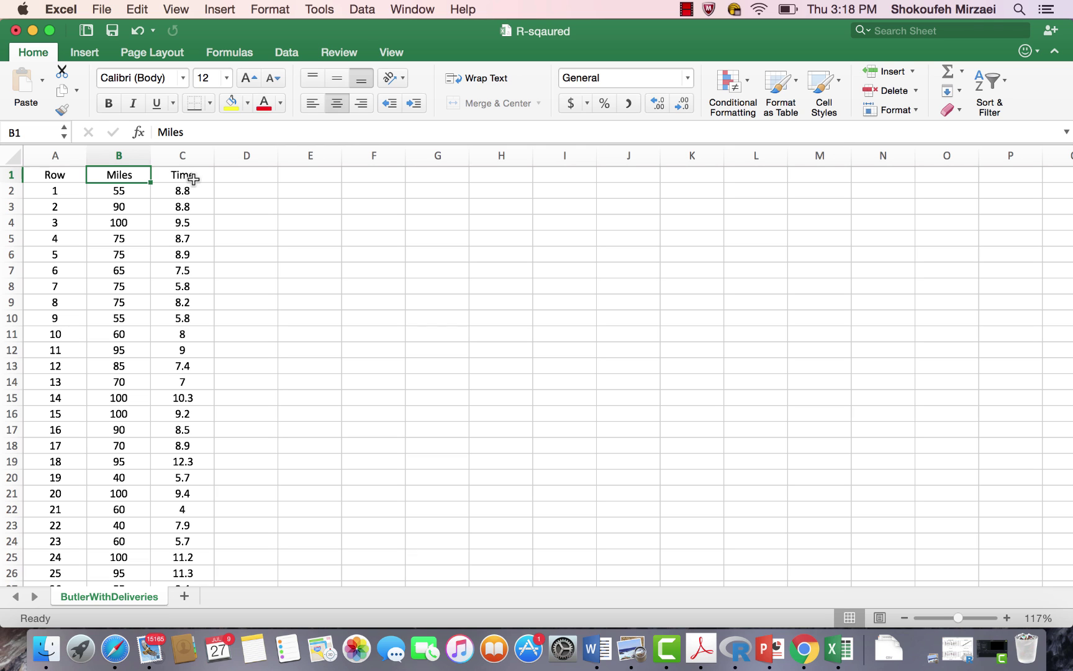
- Insert a plain scatter chart from the Row, Miles and Time data and move it up to row 1 beside the table
{"action": "left_click", "coordinate": [85, 55]}
{"action": "left_click", "coordinate": [429, 102]}
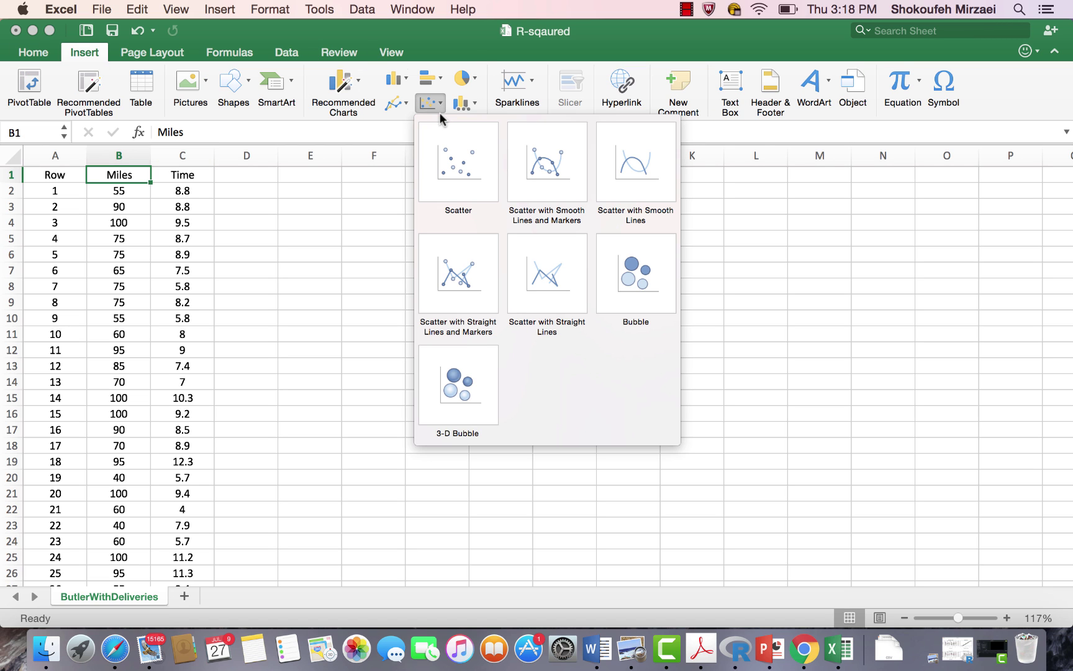
{"action": "left_click", "coordinate": [461, 172]}
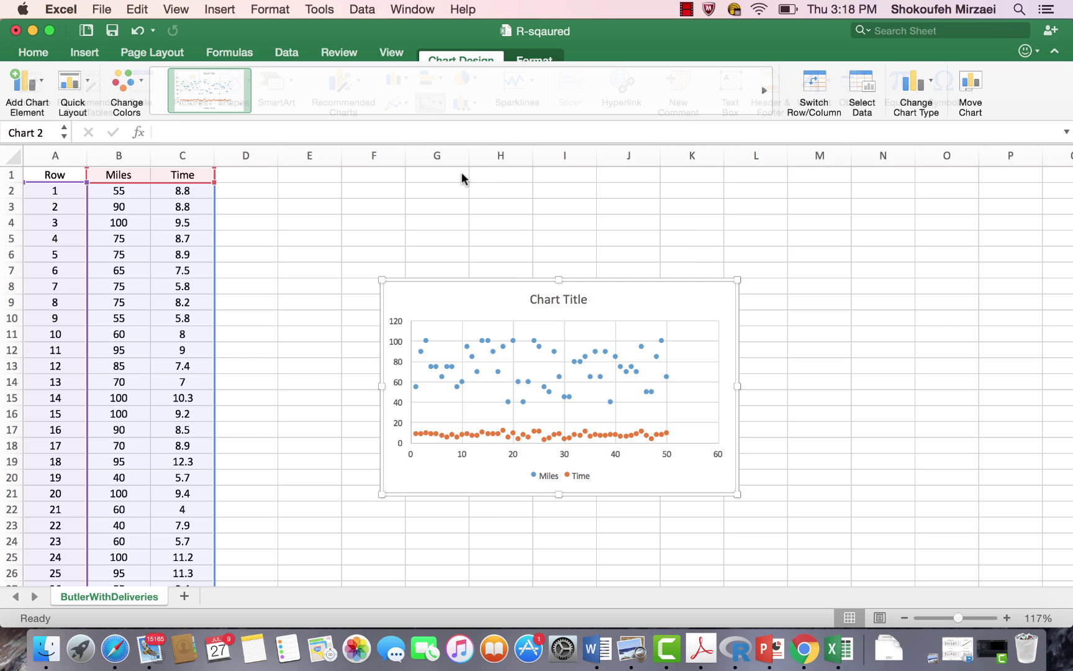
{"action": "left_click_drag", "start_coordinate": [510, 287], "coordinate": [485, 178]}
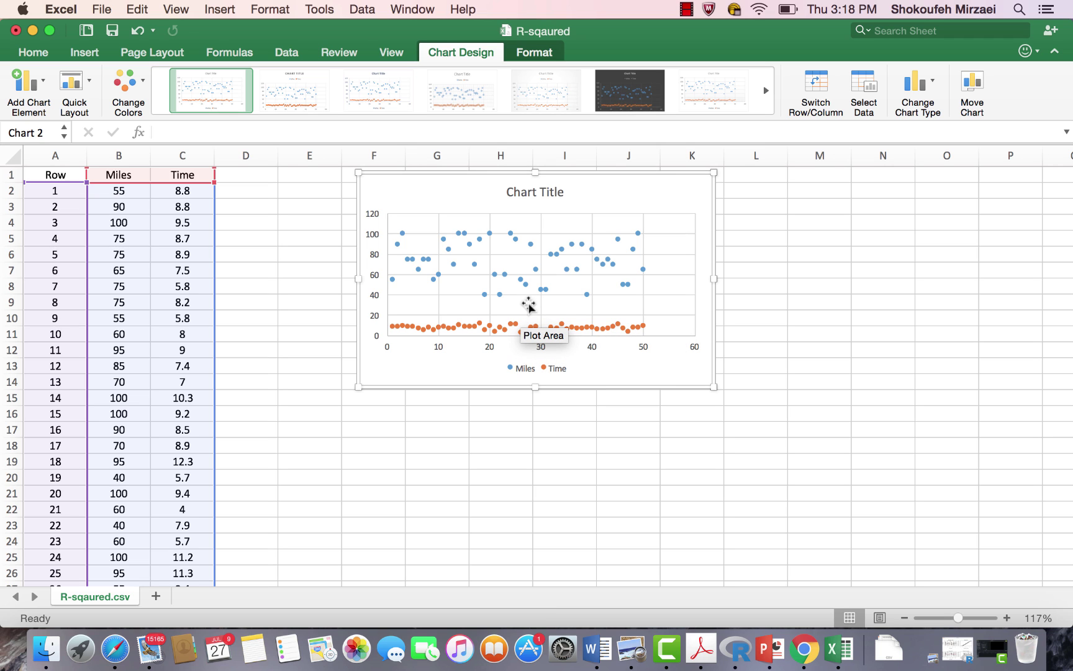
- Change the scatter chart's data range to ='R-sqaured.csv'!$B$1:$C$51, leaving out the Row column
{"action": "right_click", "coordinate": [459, 303]}
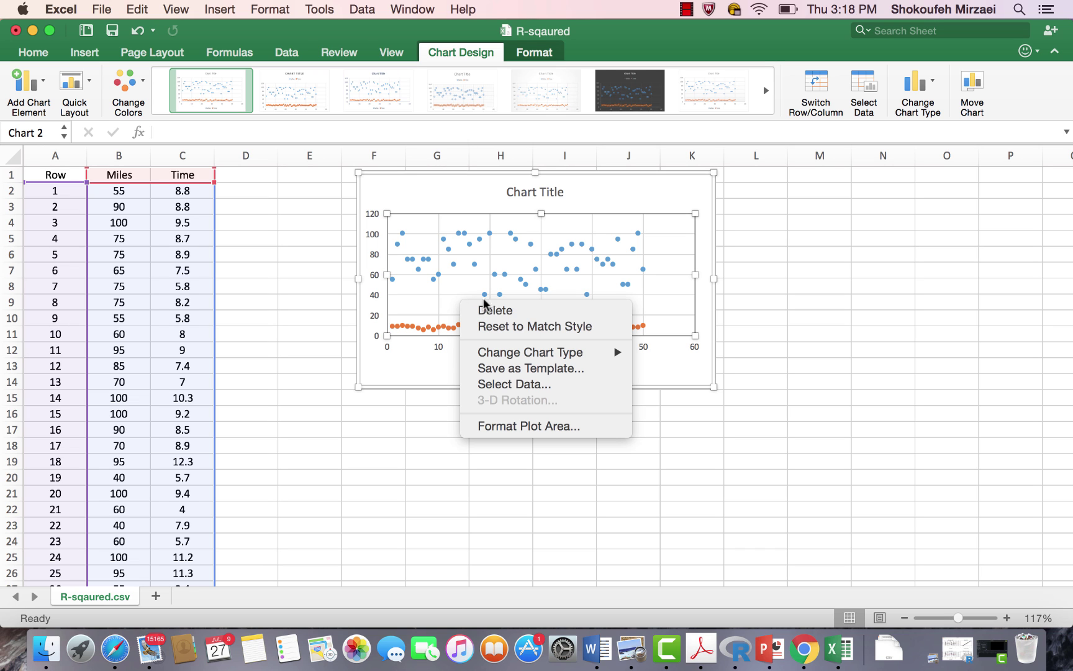
{"action": "left_click", "coordinate": [510, 385]}
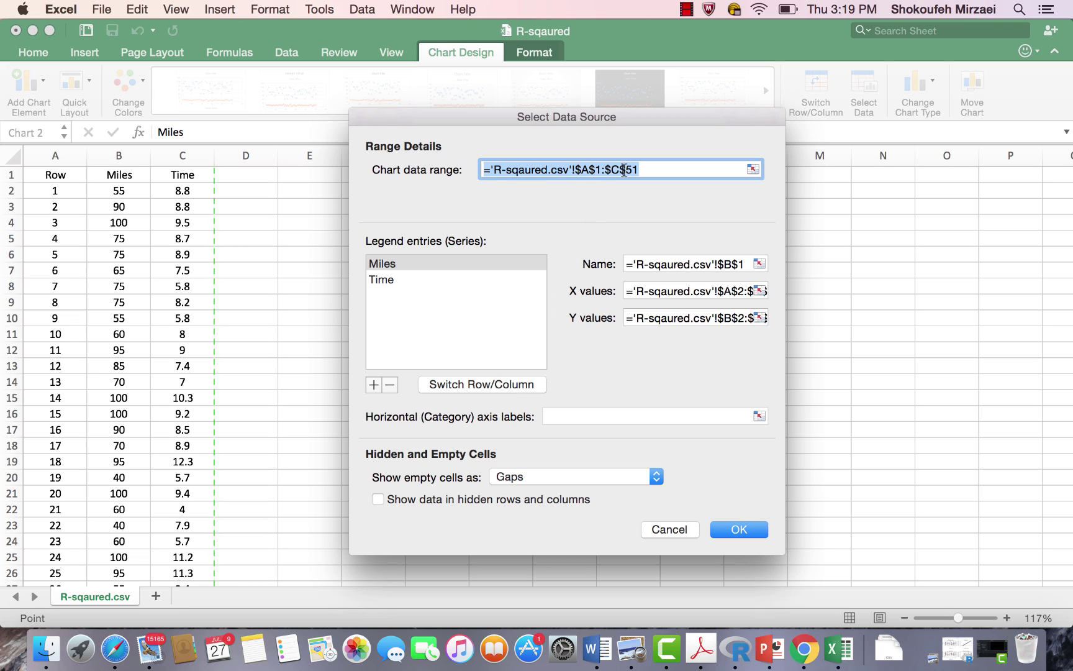
{"action": "left_click", "coordinate": [590, 170]}
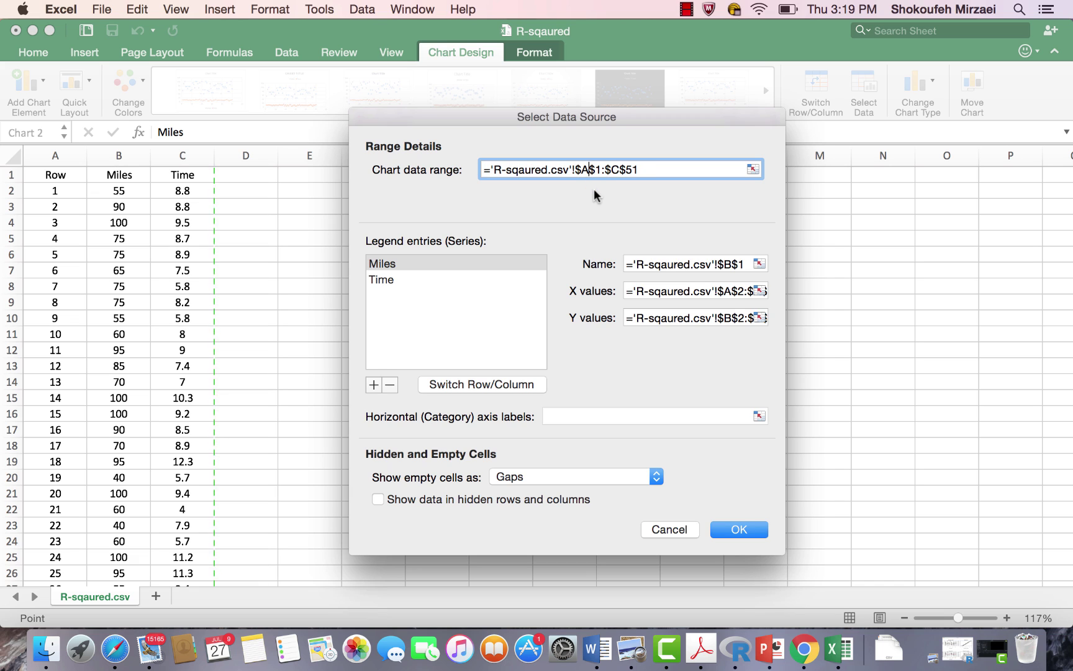
{"action": "key", "text": "BackSpace"}
{"action": "type", "text": "B"}
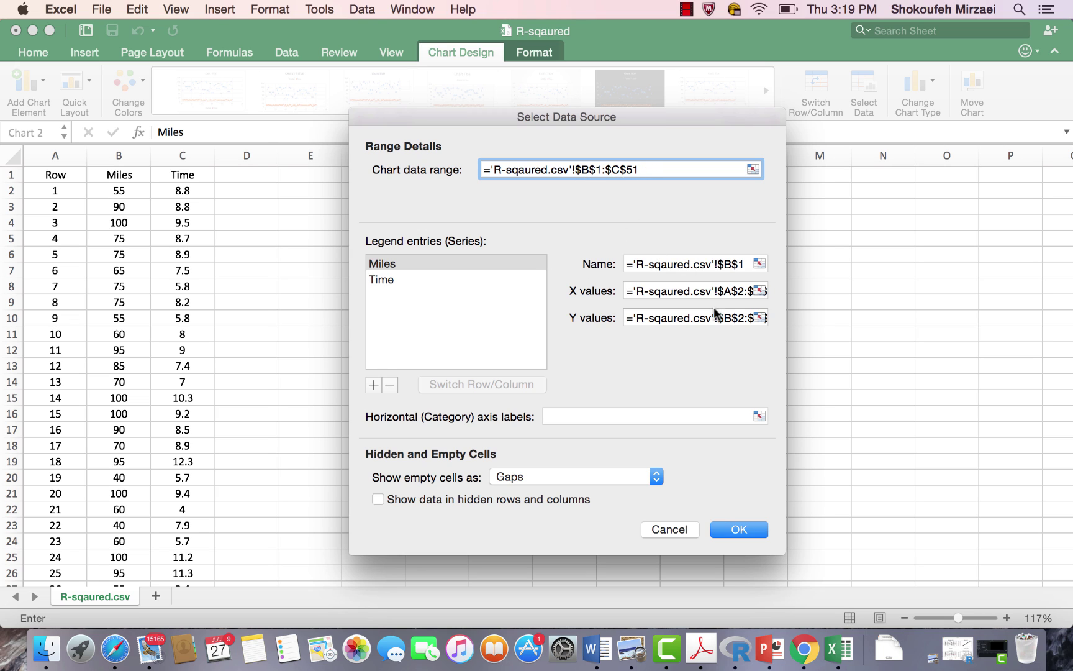
- Check the cell ranges for the Time series' name, X values and Y values, and apply the new data source
{"action": "left_click", "coordinate": [759, 264]}
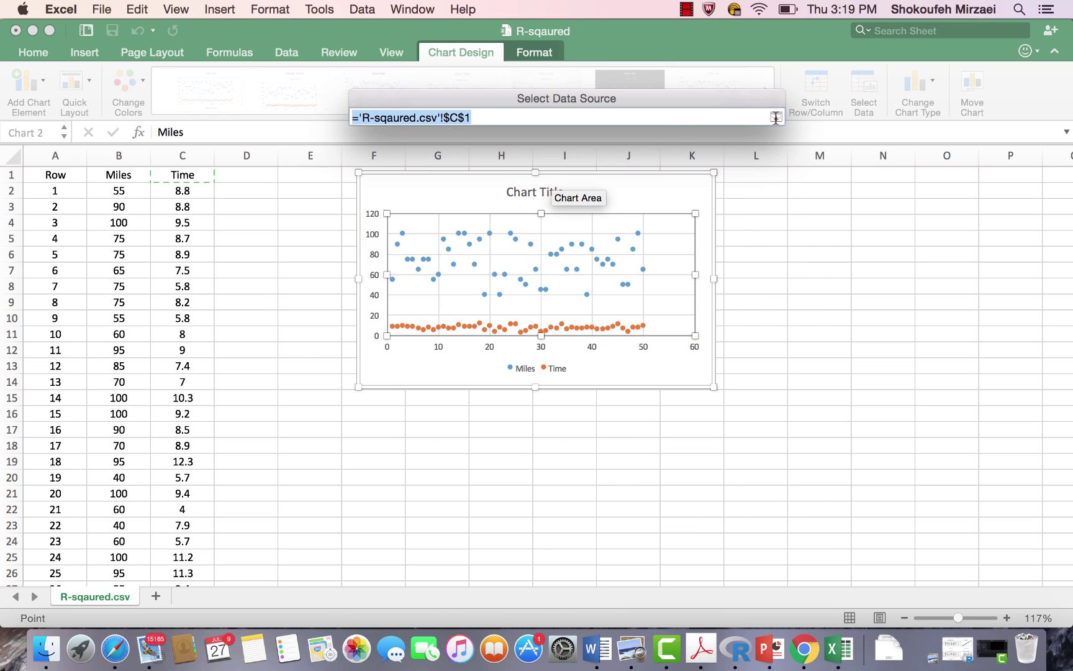
{"action": "left_click", "coordinate": [776, 118]}
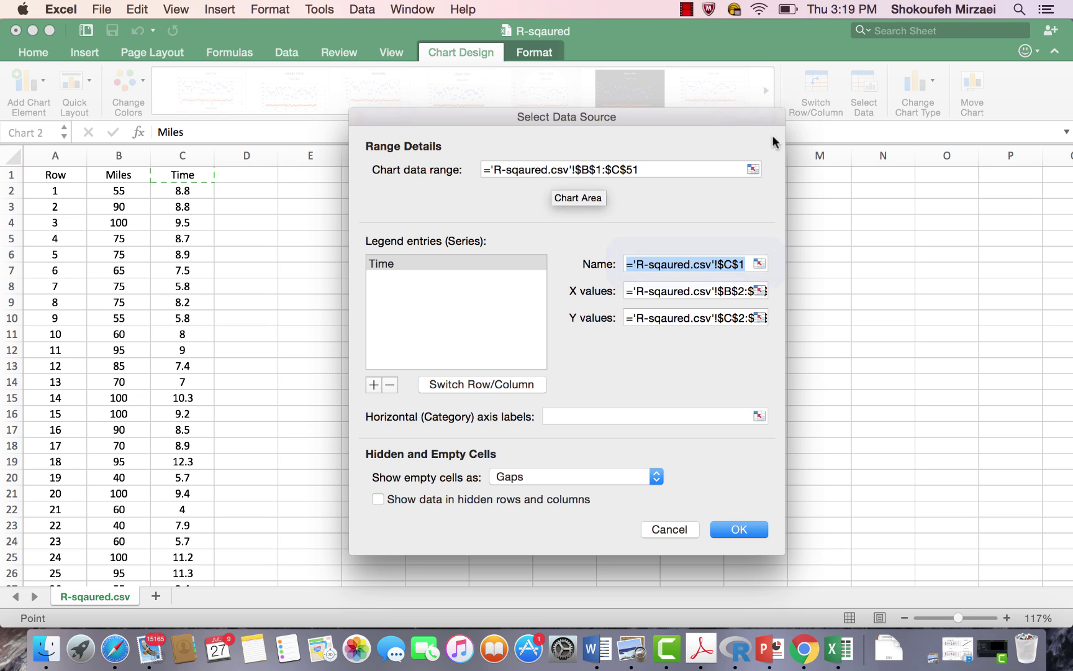
{"action": "left_click", "coordinate": [759, 290]}
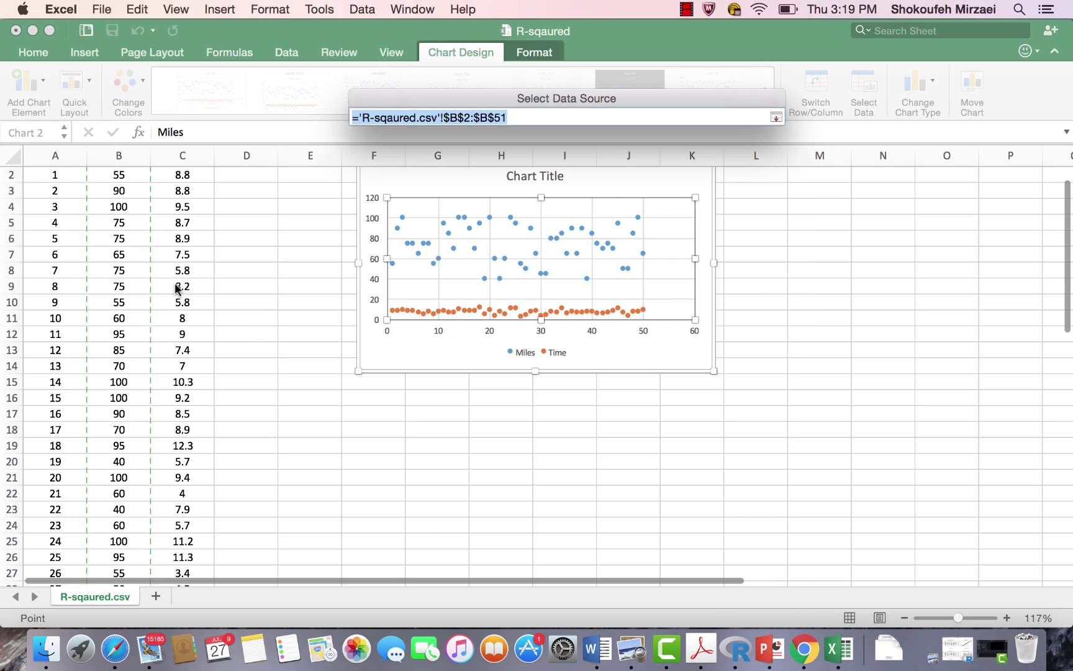
{"action": "left_click", "coordinate": [776, 118]}
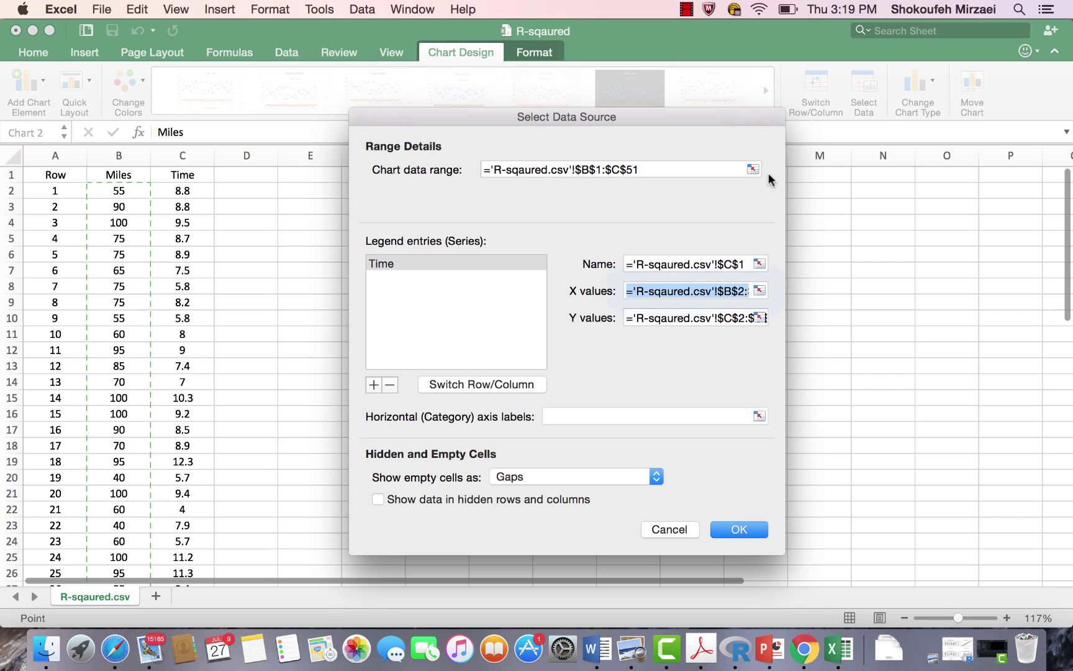
{"action": "left_click", "coordinate": [759, 317]}
{"action": "scroll", "coordinate": [236, 243], "scroll_direction": "down", "scroll_amount": 1}
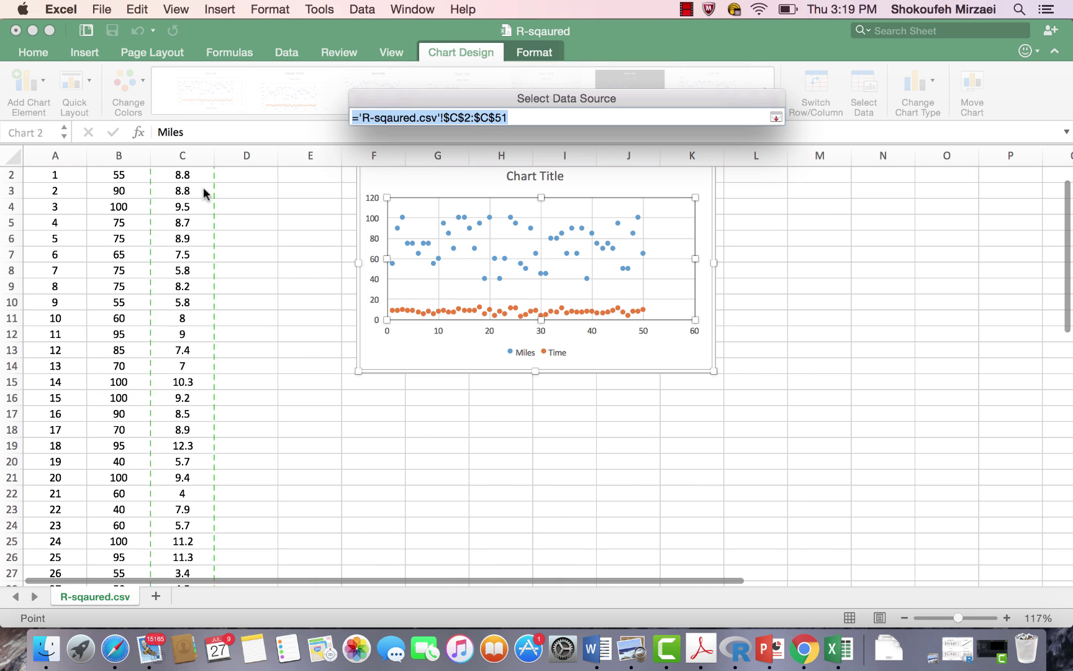
{"action": "scroll", "coordinate": [238, 446], "scroll_direction": "up", "scroll_amount": 1}
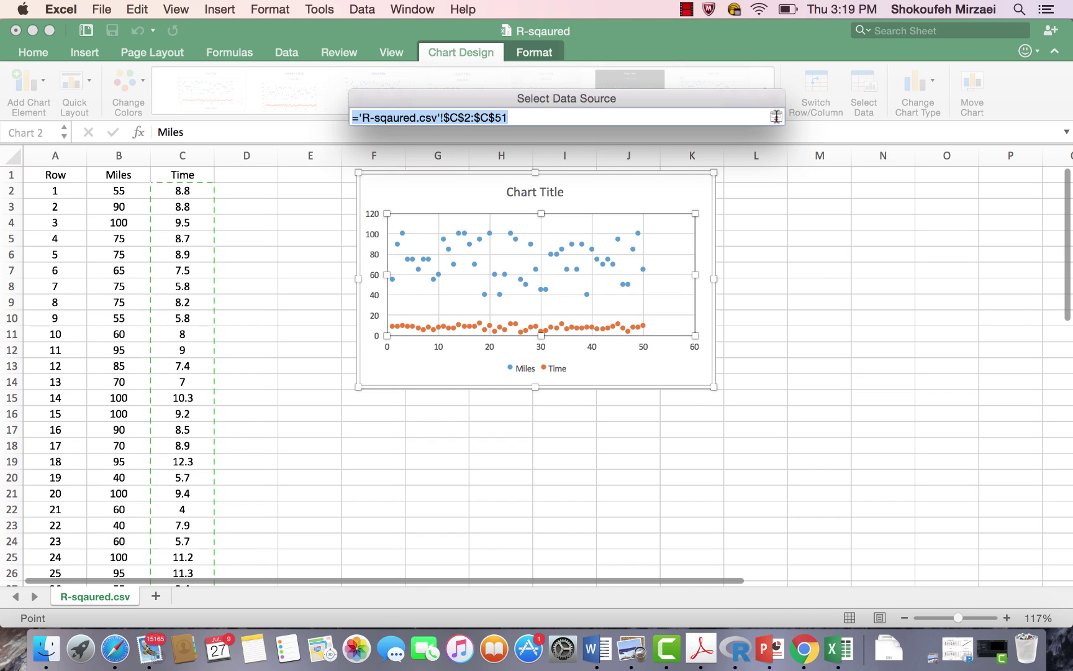
{"action": "left_click", "coordinate": [776, 117]}
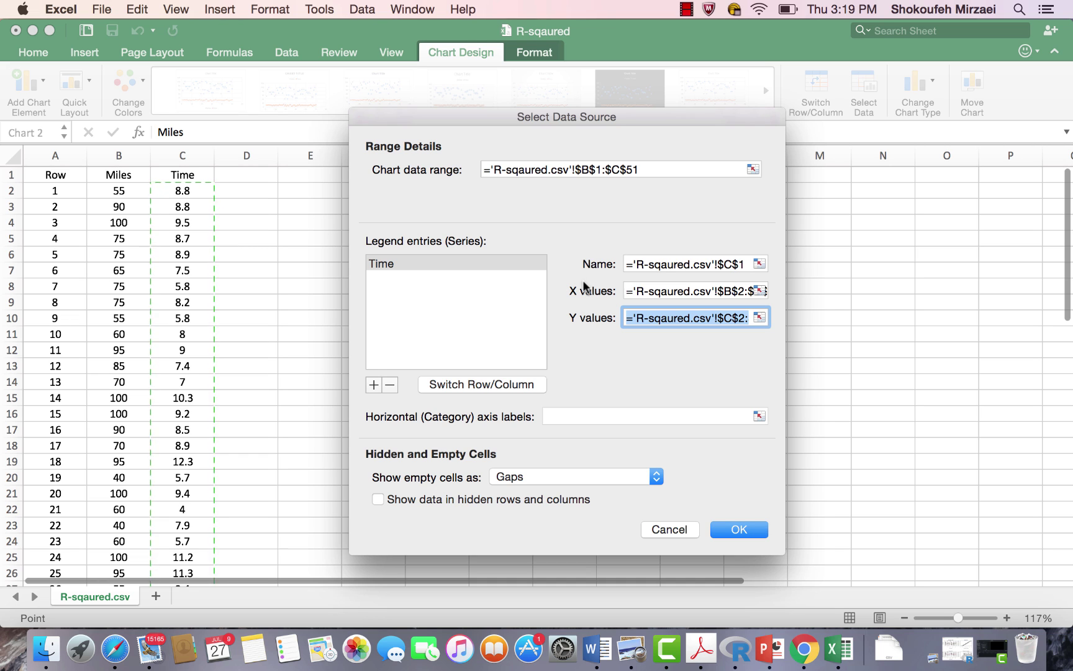
{"action": "left_click", "coordinate": [743, 533]}
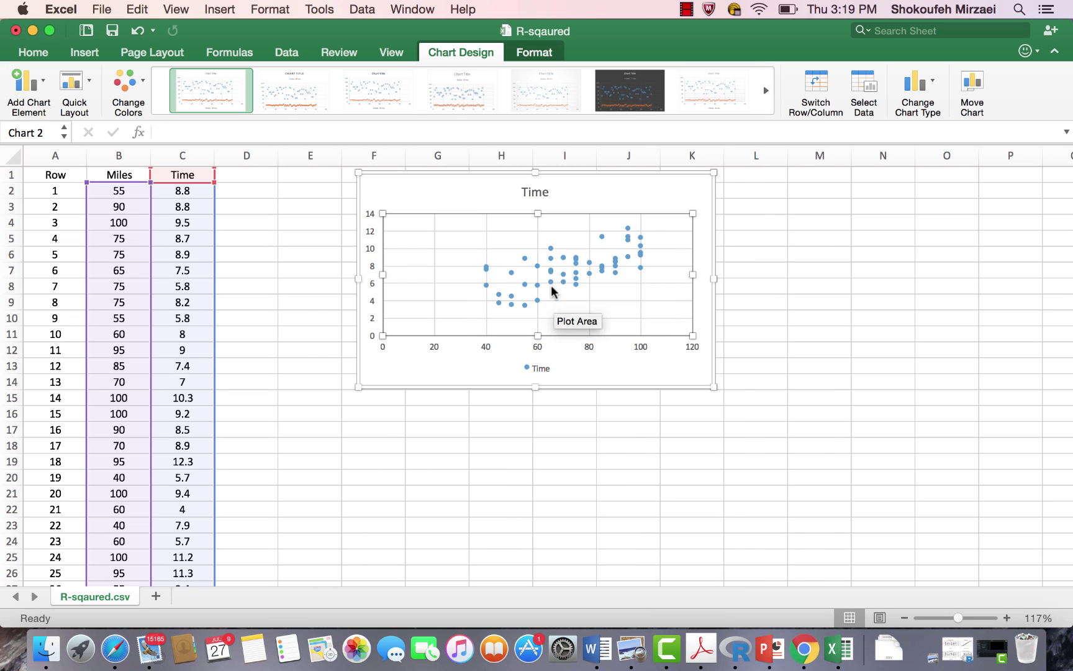
- Enlarge the scatter chart and add a linear trendline to the Time series
{"action": "left_click_drag", "start_coordinate": [713, 386], "coordinate": [796, 512]}
{"action": "right_click", "coordinate": [663, 326]}
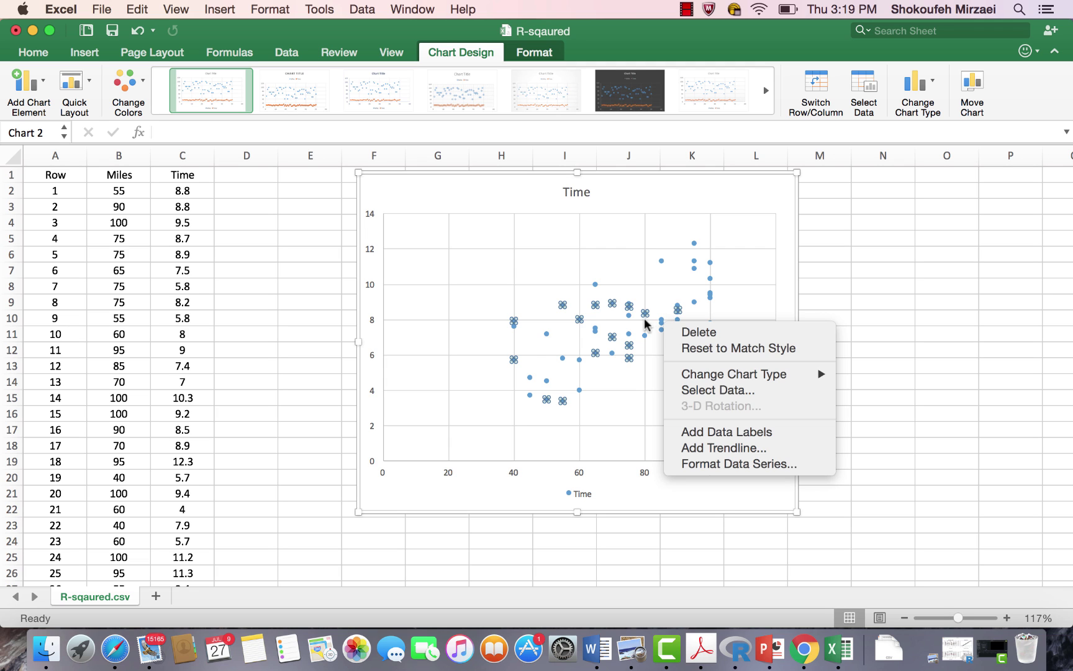
{"action": "left_click", "coordinate": [647, 314]}
{"action": "left_click", "coordinate": [677, 308]}
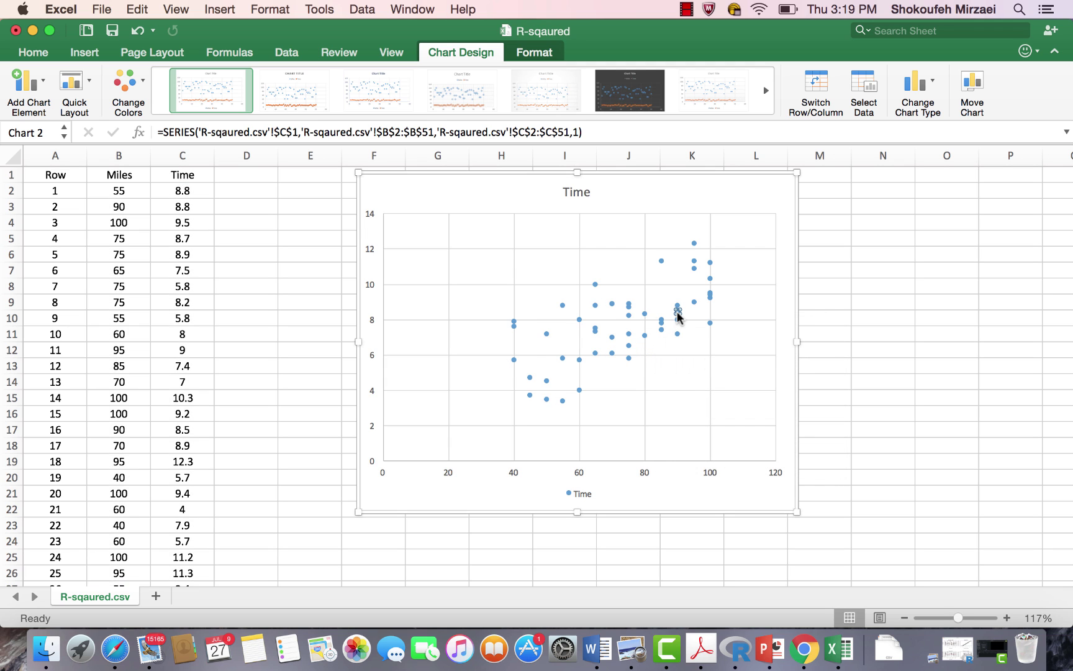
{"action": "right_click", "coordinate": [677, 310]}
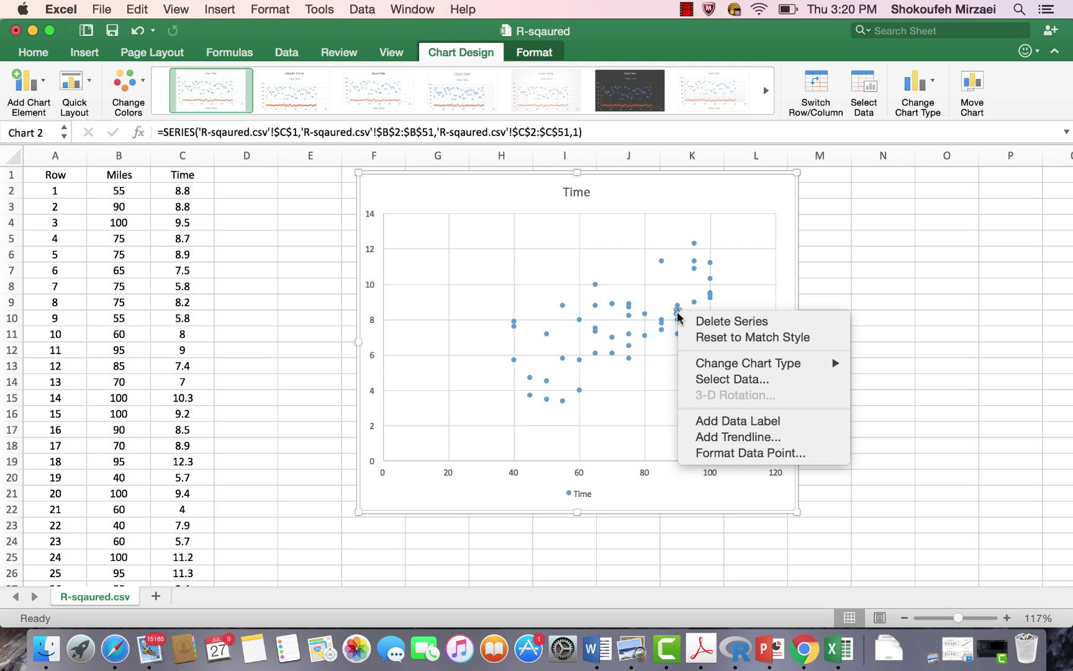
{"action": "left_click", "coordinate": [715, 438]}
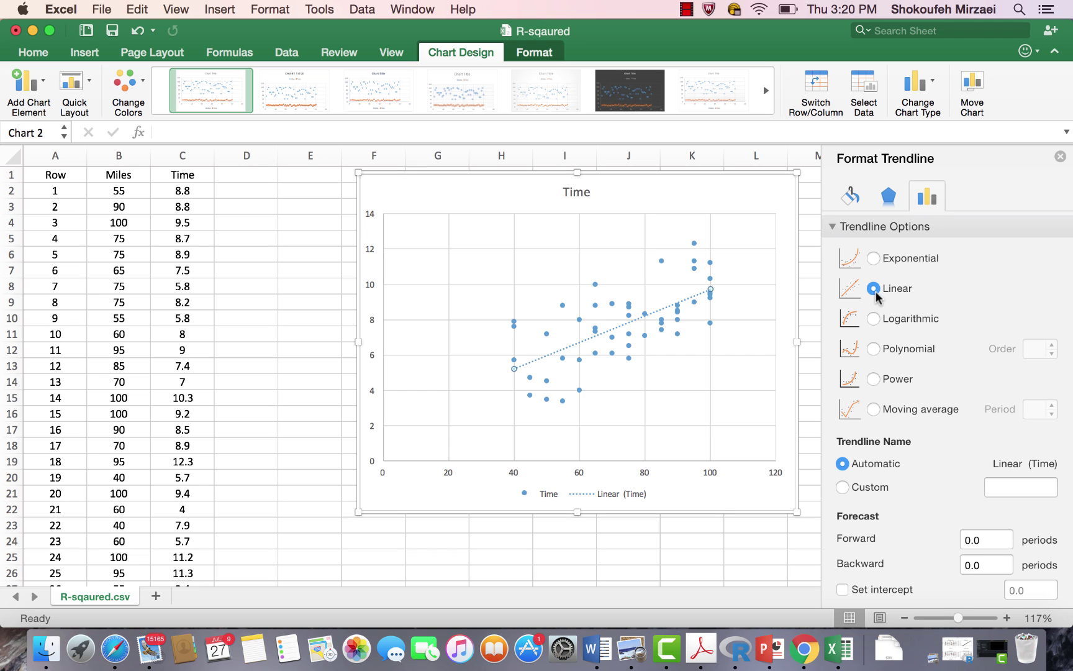
- Display the trendline's equation and R-squared value on the chart and place their label in the plot's empty upper-left area
{"action": "scroll", "coordinate": [876, 295], "scroll_direction": "down", "scroll_amount": 3}
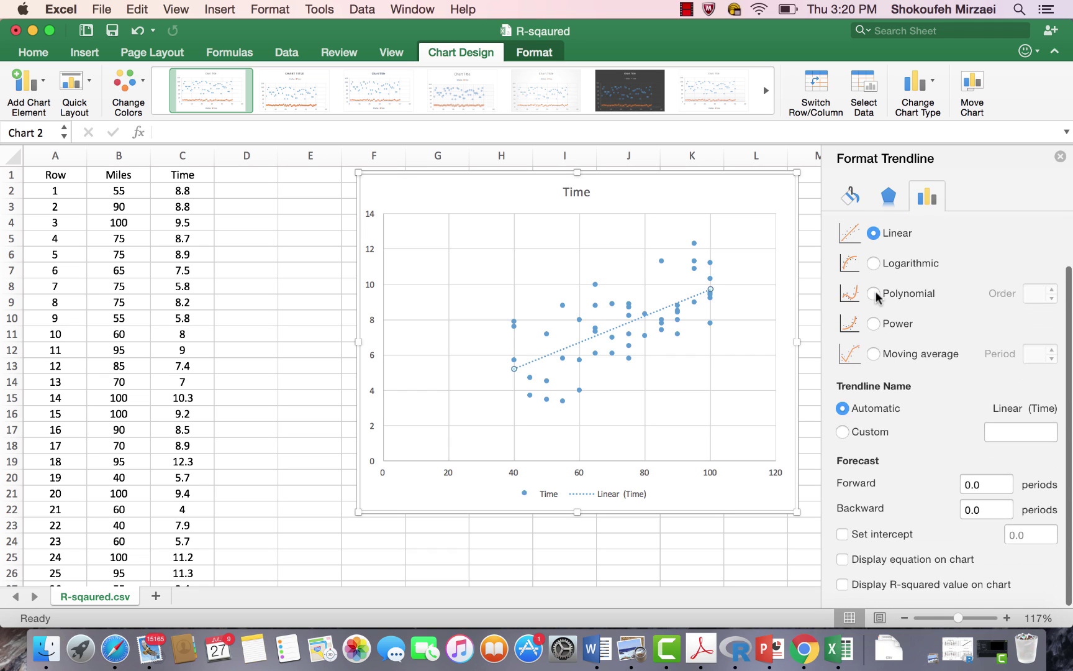
{"action": "left_click", "coordinate": [843, 564]}
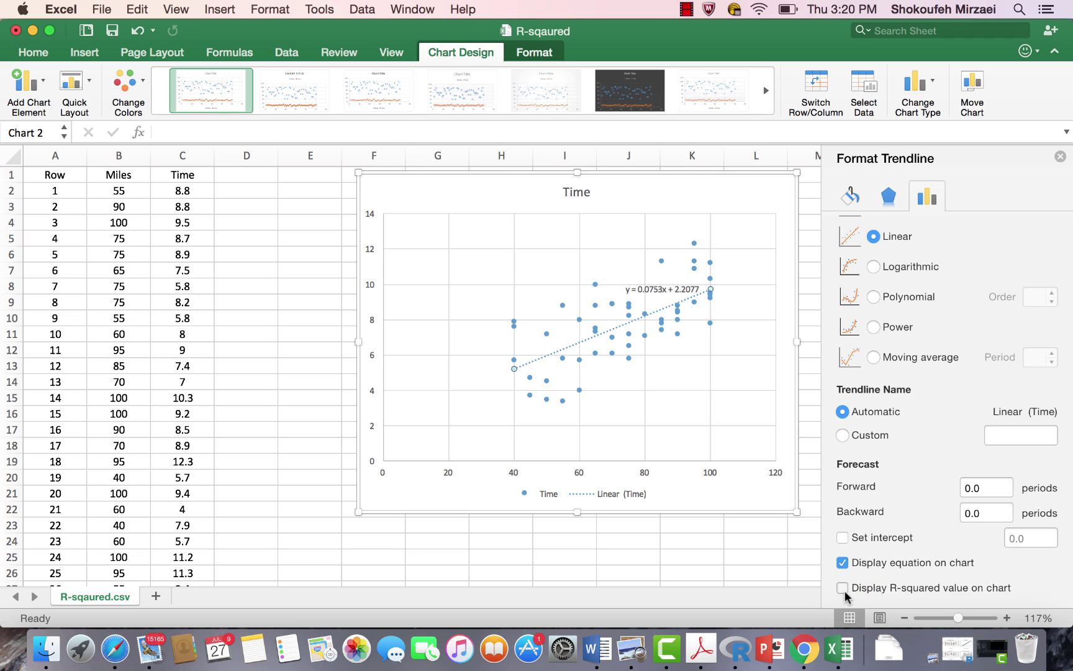
{"action": "left_click", "coordinate": [843, 587]}
{"action": "left_click_drag", "start_coordinate": [639, 285], "coordinate": [502, 232]}
{"action": "left_click", "coordinate": [565, 248]}
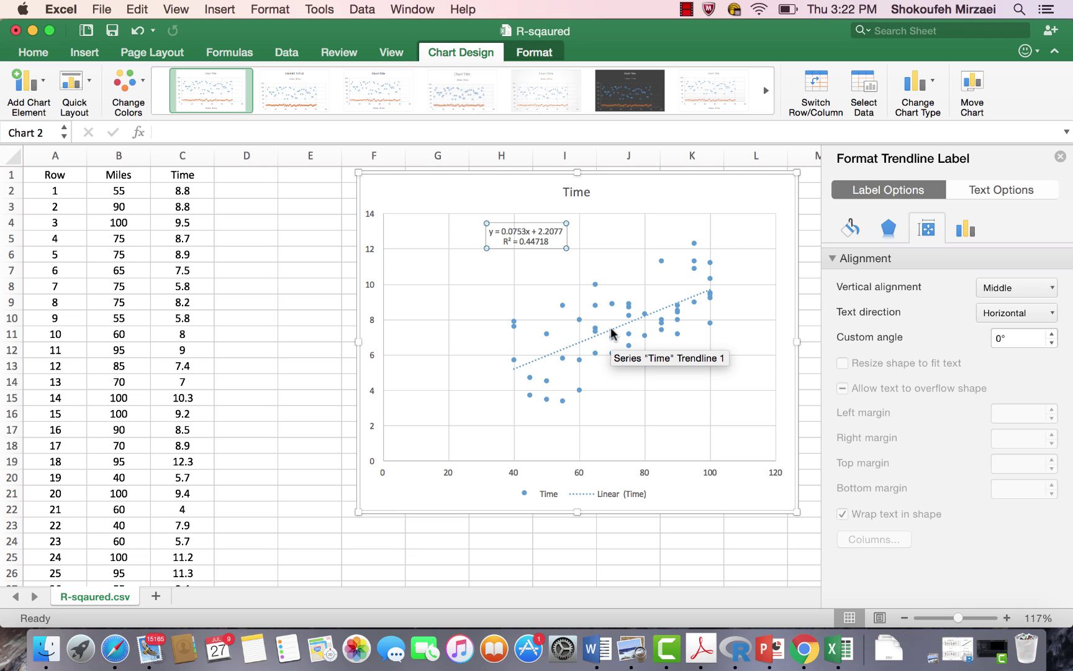
- Move the chart away from the columns beside the data and enter =0.0753*B2+2.2077 in D2
{"action": "left_click_drag", "start_coordinate": [427, 177], "coordinate": [575, 197]}
{"action": "key", "text": "Escape"}
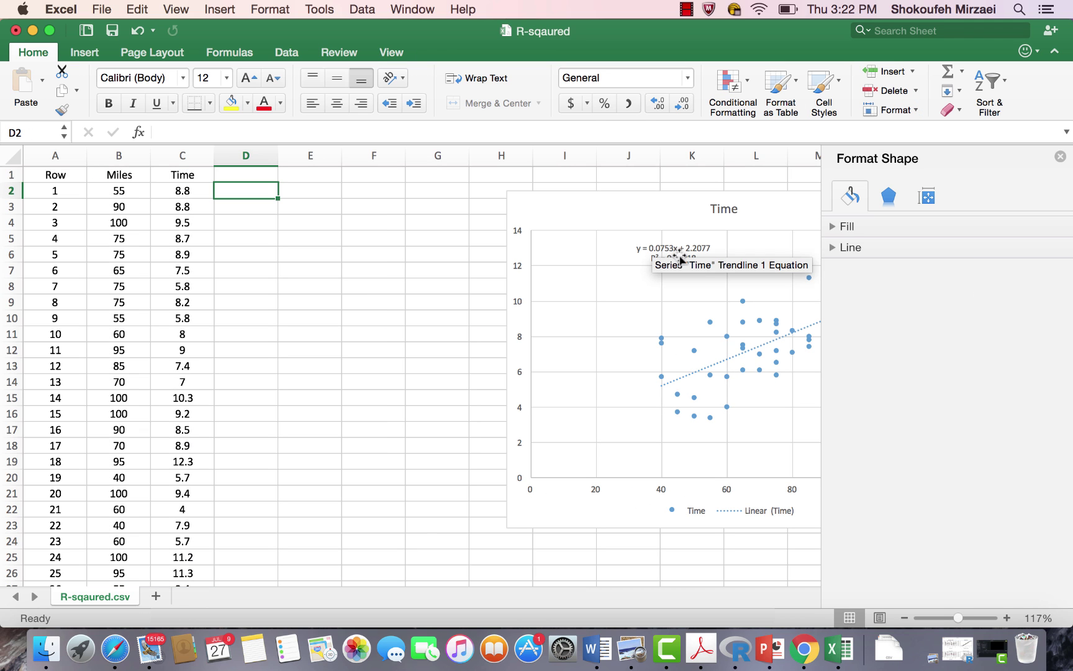
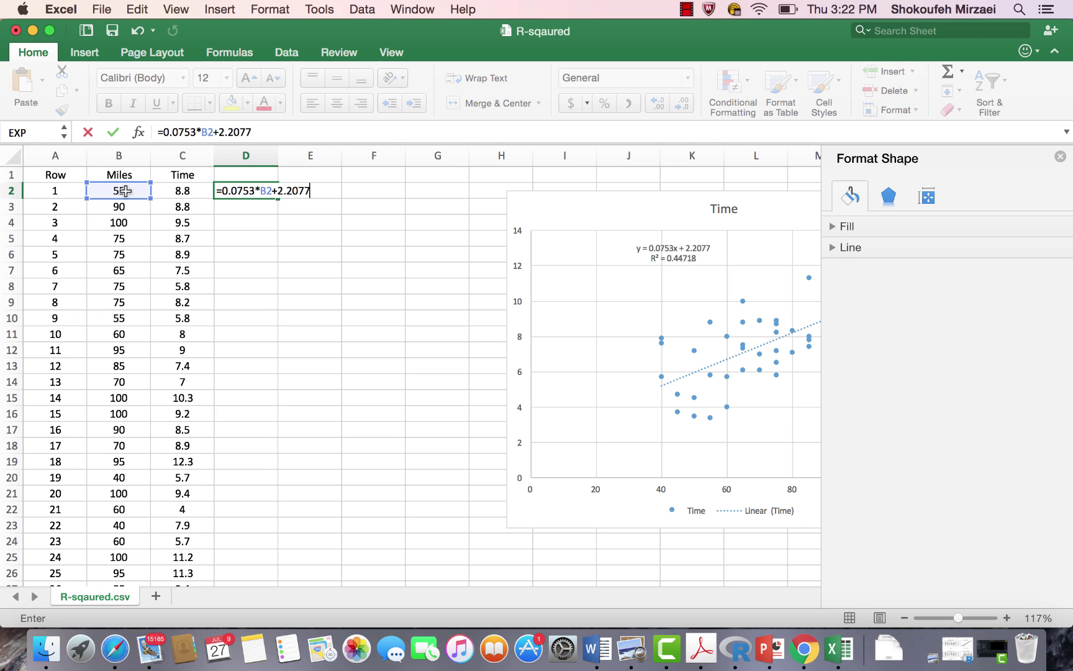
{"action": "key", "text": "Return"}
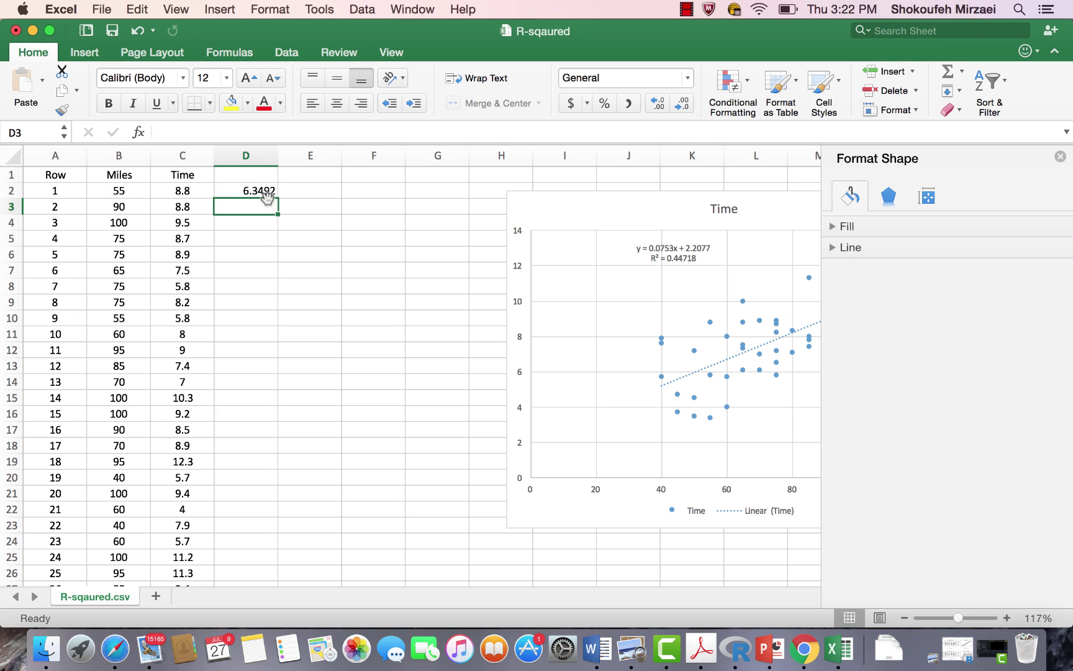
- Enter the heading "Reg. Estimation" in D1 and fit column D's width to it
{"action": "left_click", "coordinate": [260, 177]}
{"action": "type", "text": "Reg"}
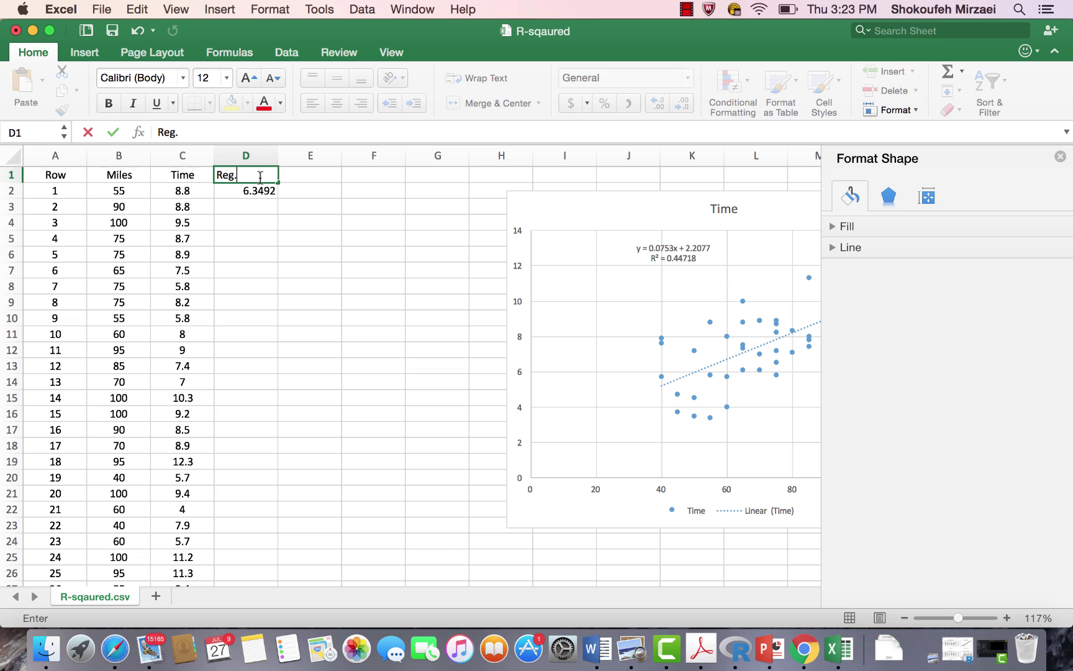
{"action": "type", "text": ". Estimation"}
{"action": "key", "text": "Return"}
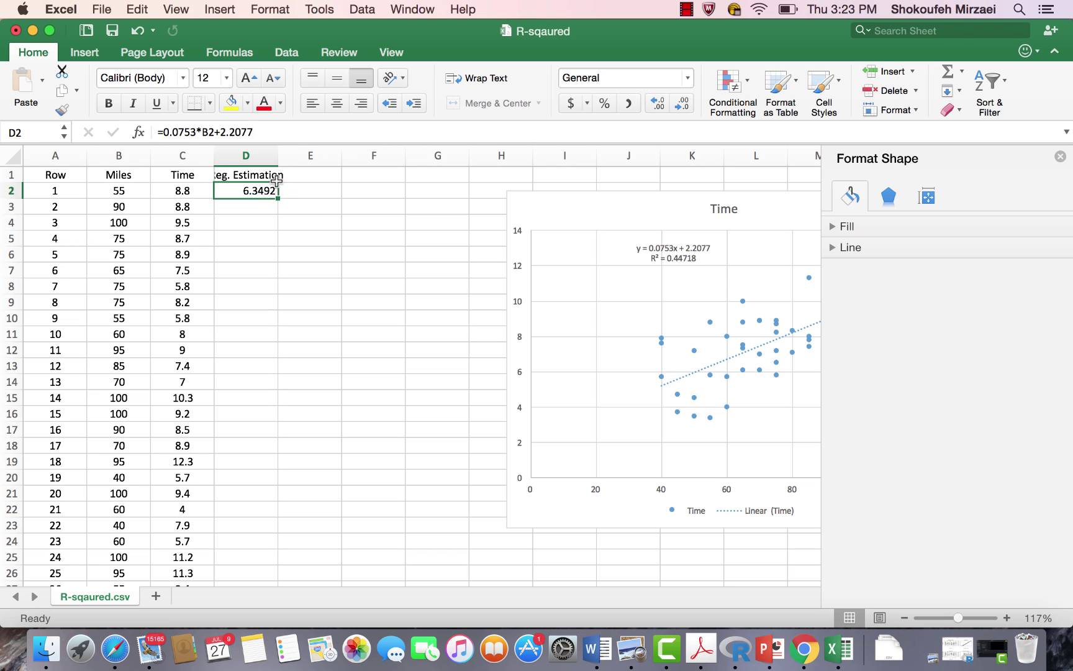
{"action": "double_click", "coordinate": [278, 156]}
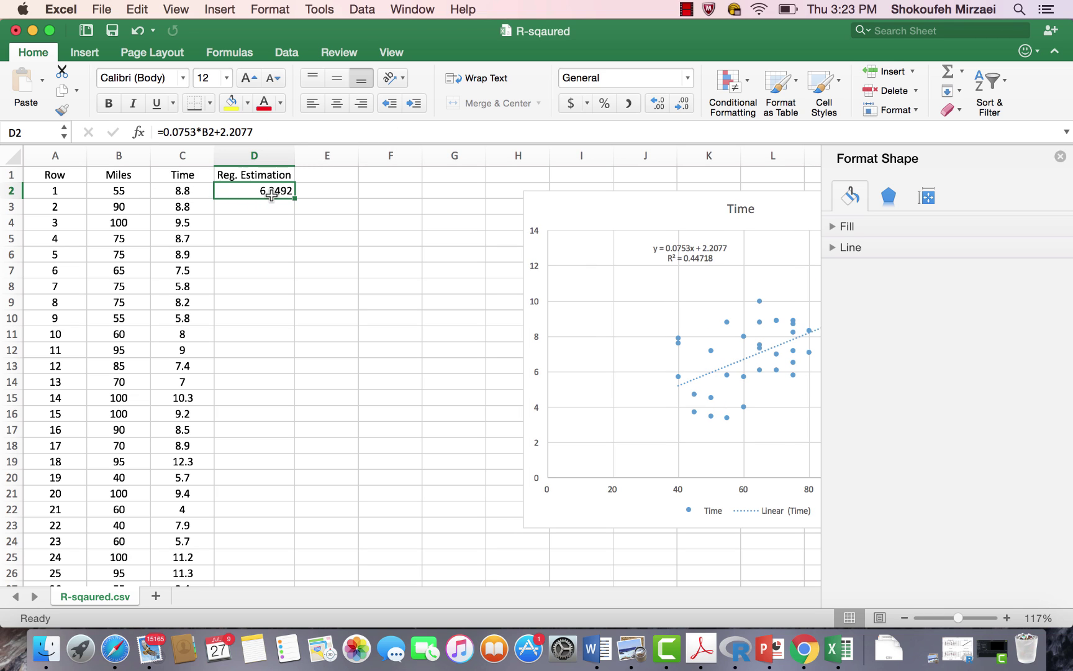
- Enter the heading "Error" in E1
{"action": "left_click", "coordinate": [183, 192]}
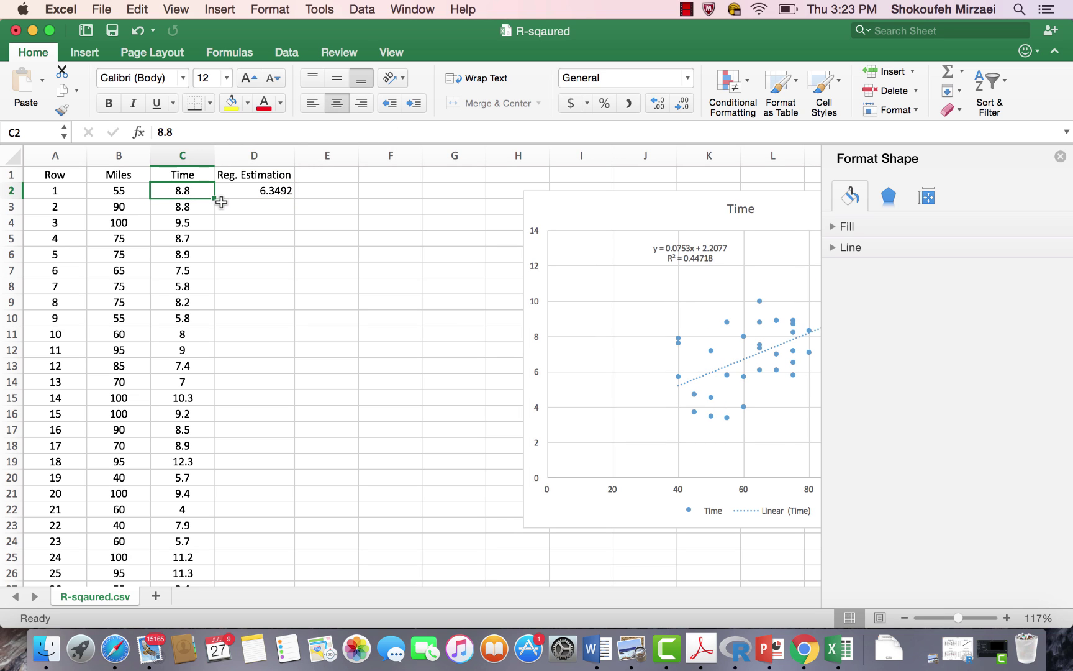
{"action": "left_click", "coordinate": [337, 174]}
{"action": "type", "text": "Err"}
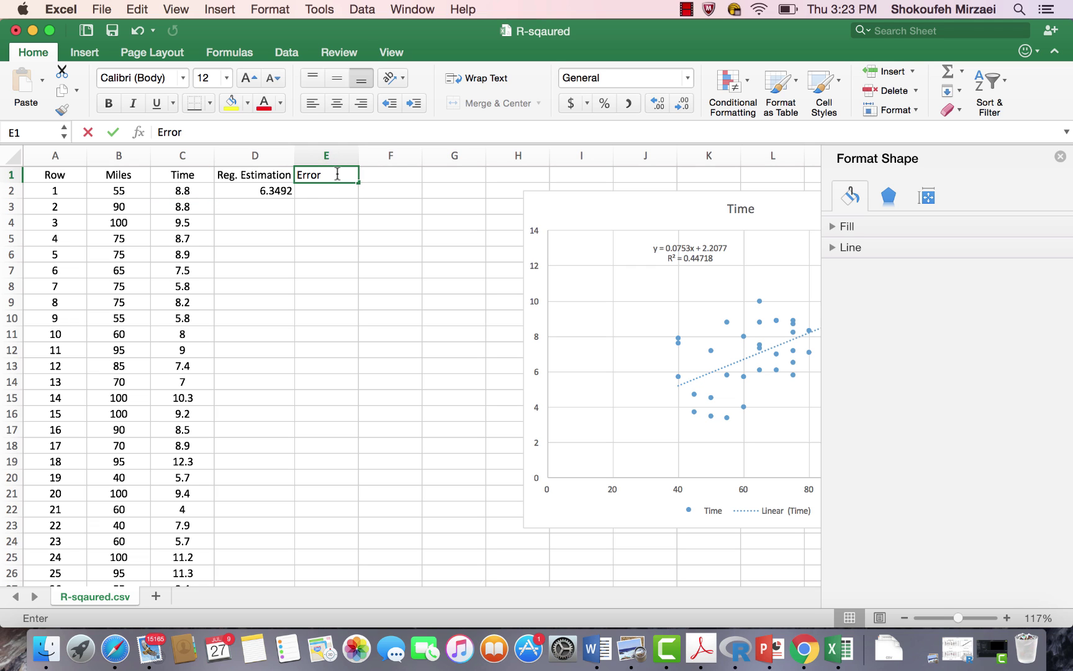
{"action": "type", "text": "or"}
{"action": "key", "text": "Return"}
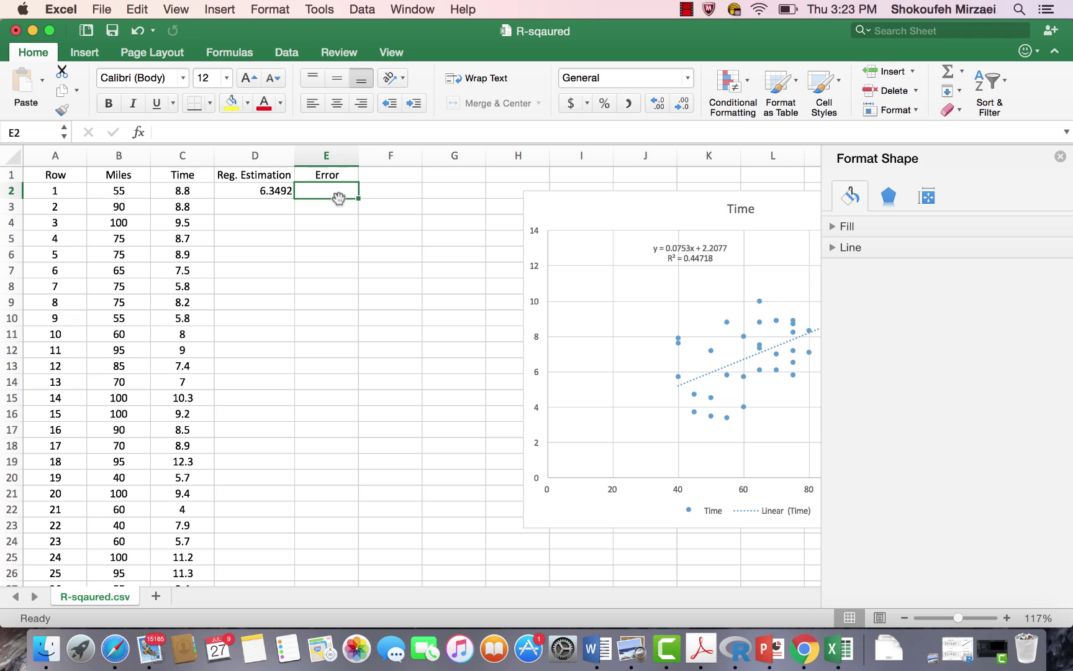
- Calculate the squared error of the first row in E2 with the formula =(C2-D2)^2
{"action": "type", "text": "("}
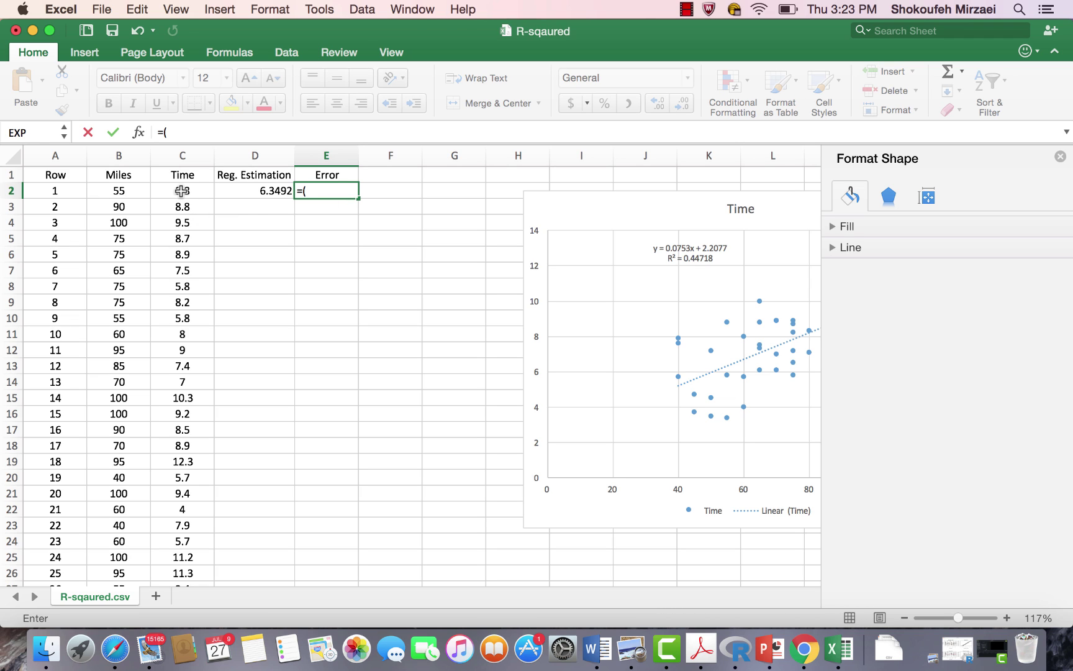
{"action": "left_click", "coordinate": [182, 191]}
{"action": "type", "text": "-"}
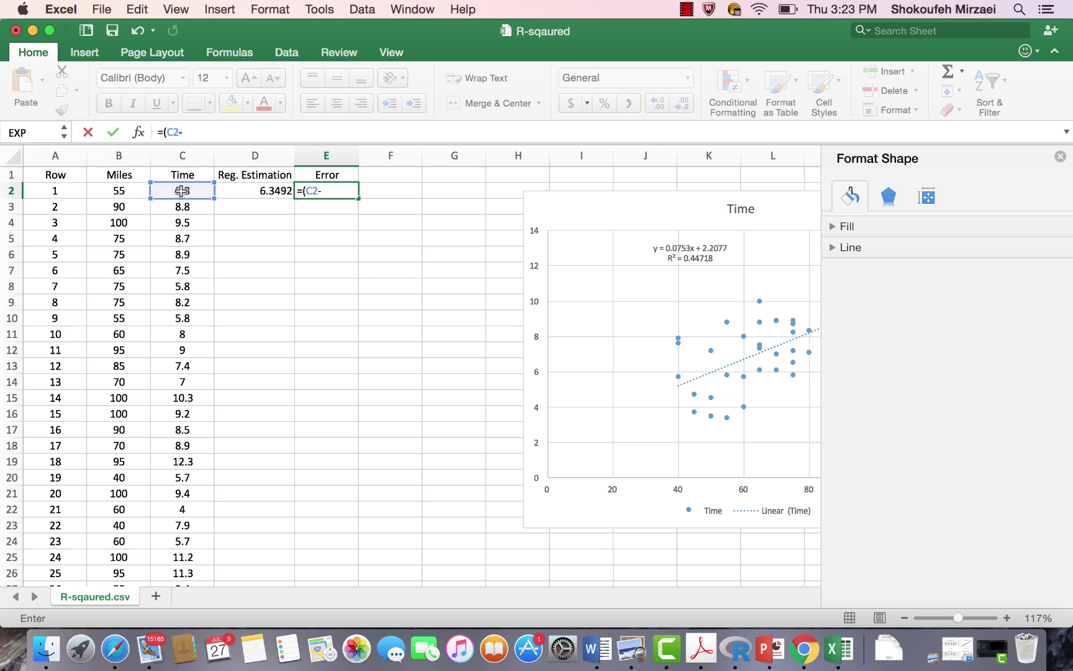
{"action": "left_click", "coordinate": [259, 193]}
{"action": "type", "text": ")"}
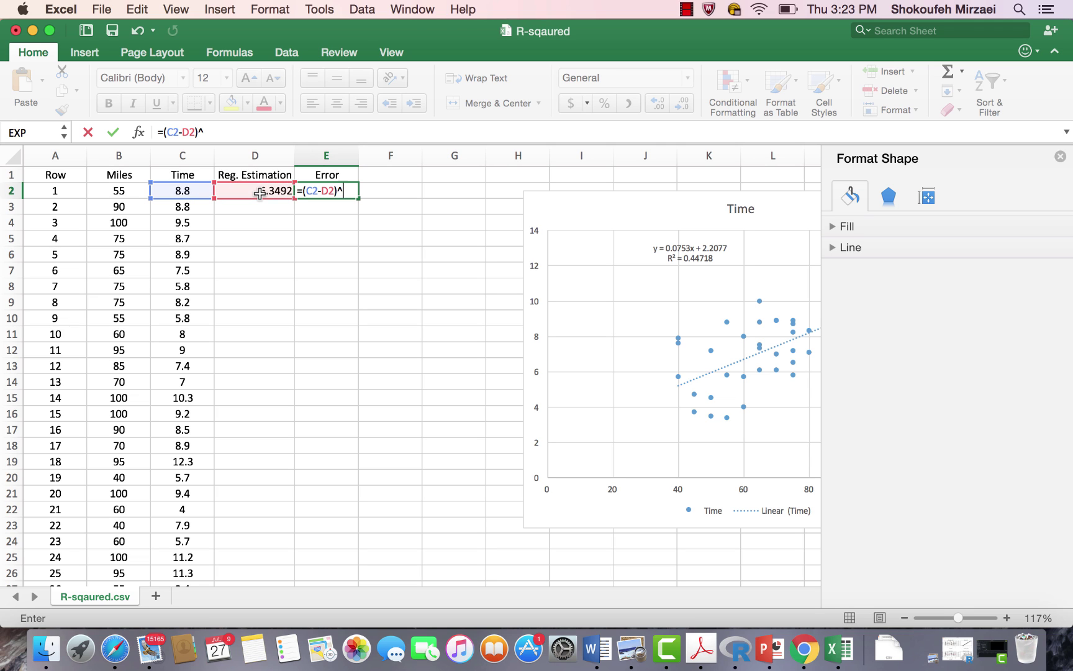
{"action": "type", "text": "^2"}
{"action": "key", "text": "Return"}
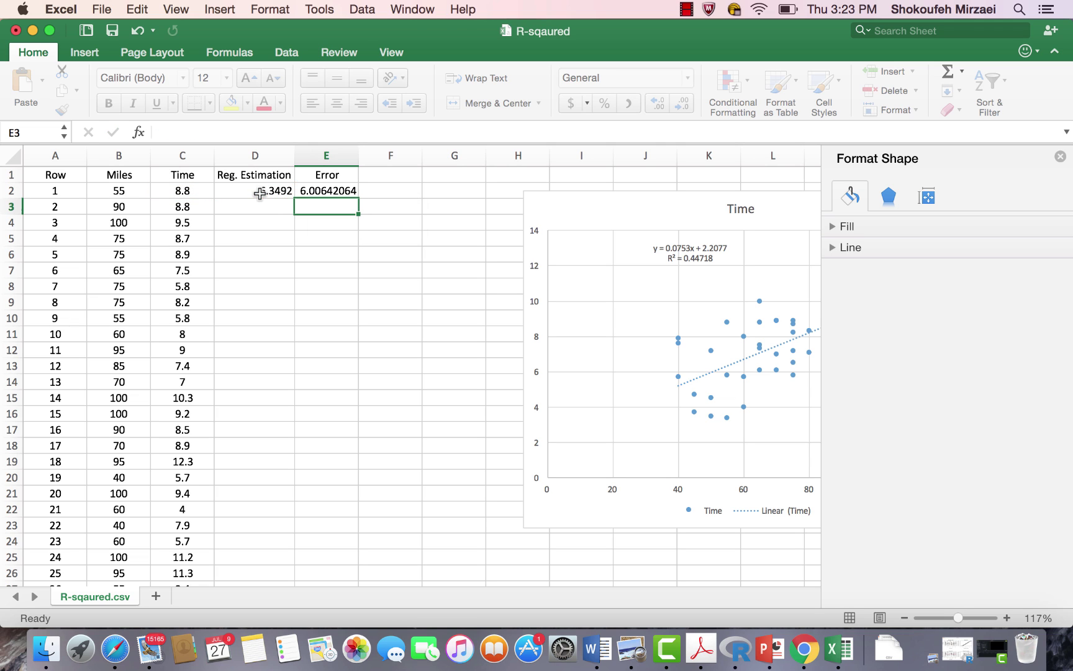
- Change the heading in E1 to "SError"
{"action": "left_click", "coordinate": [326, 193]}
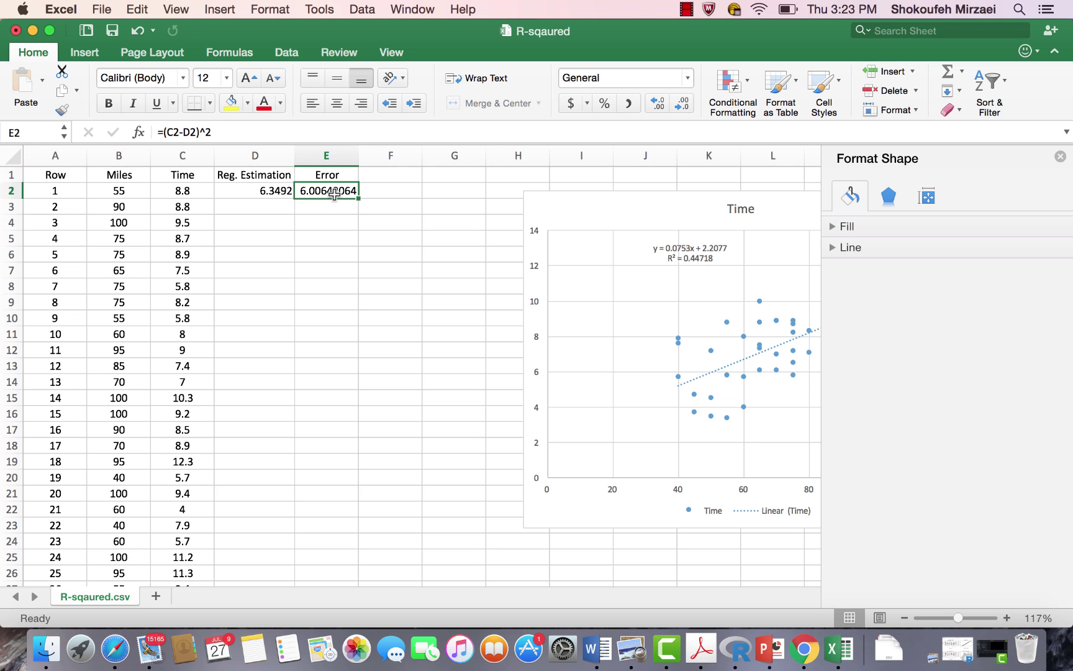
{"action": "double_click", "coordinate": [313, 176]}
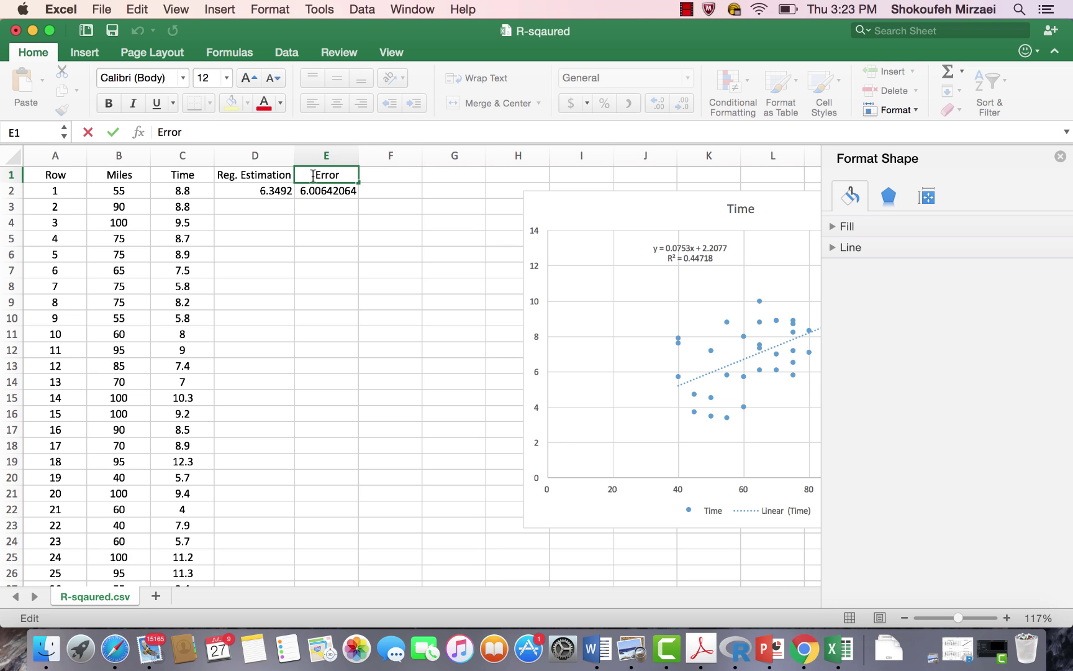
{"action": "type", "text": "S"}
{"action": "left_click", "coordinate": [331, 193]}
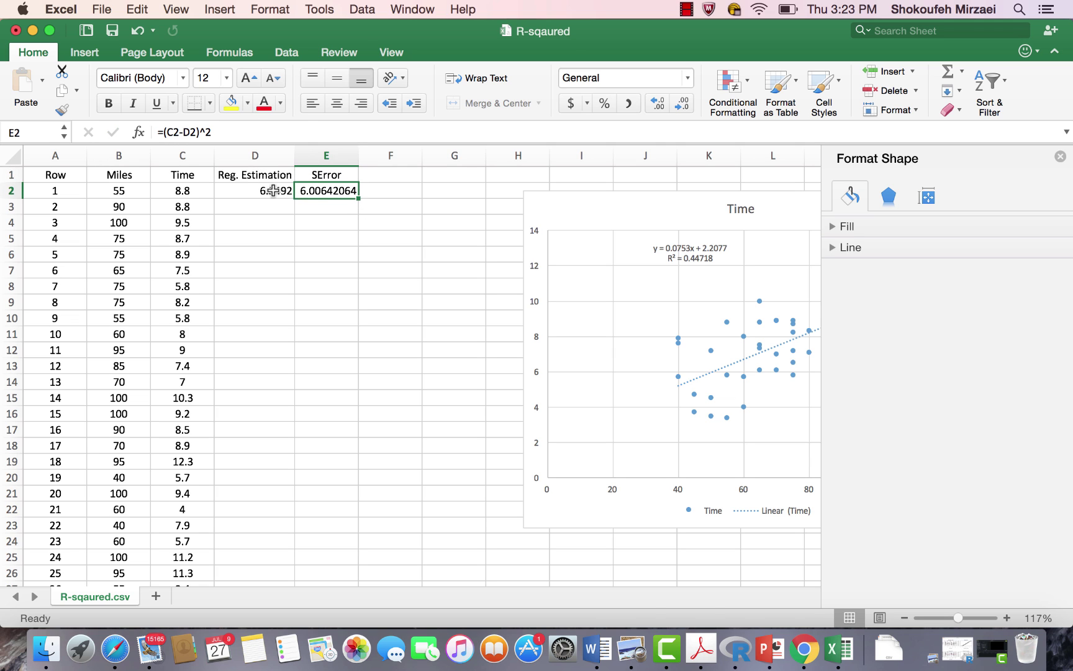
- Fill the formulas in D2:E2 down through row 51 and check that they reach the last data row
{"action": "left_click_drag", "start_coordinate": [273, 191], "coordinate": [307, 191]}
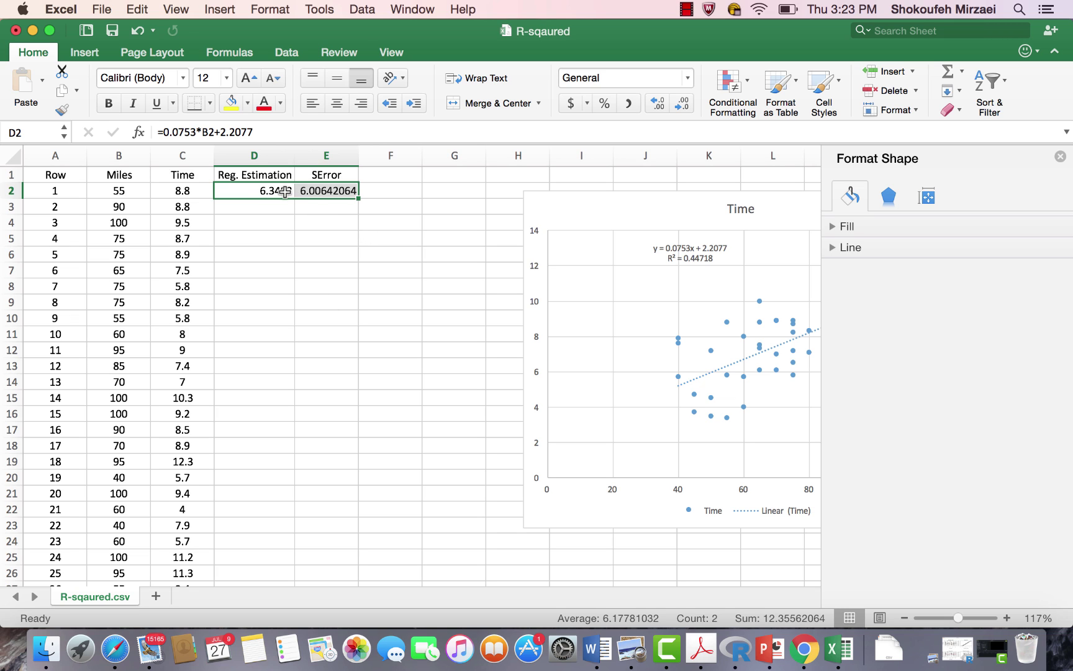
{"action": "left_click_drag", "start_coordinate": [241, 193], "coordinate": [335, 189]}
{"action": "double_click", "coordinate": [360, 198]}
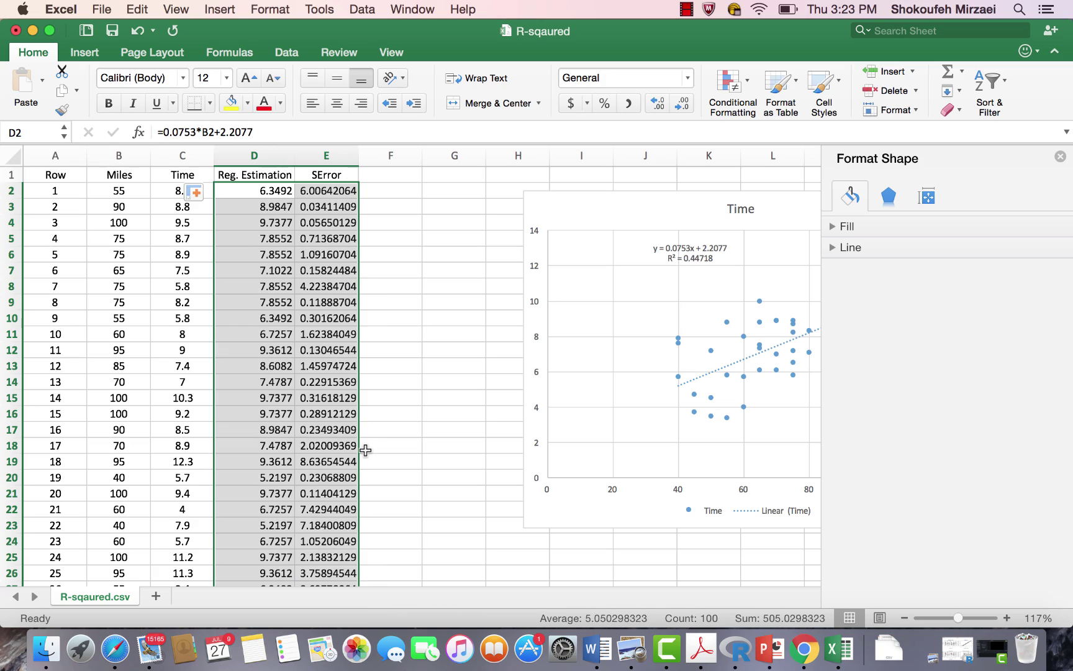
{"action": "scroll", "coordinate": [365, 450], "scroll_direction": "down", "scroll_amount": 15}
{"action": "scroll", "coordinate": [365, 450], "scroll_direction": "up", "scroll_amount": 5}
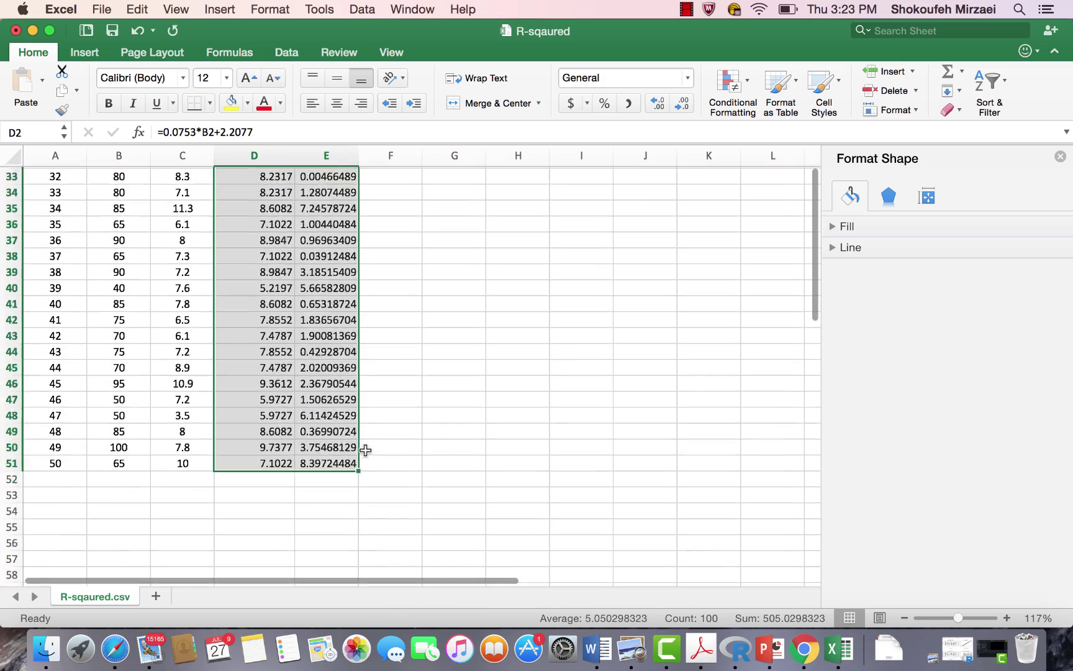
{"action": "scroll", "coordinate": [365, 450], "scroll_direction": "up", "scroll_amount": 10}
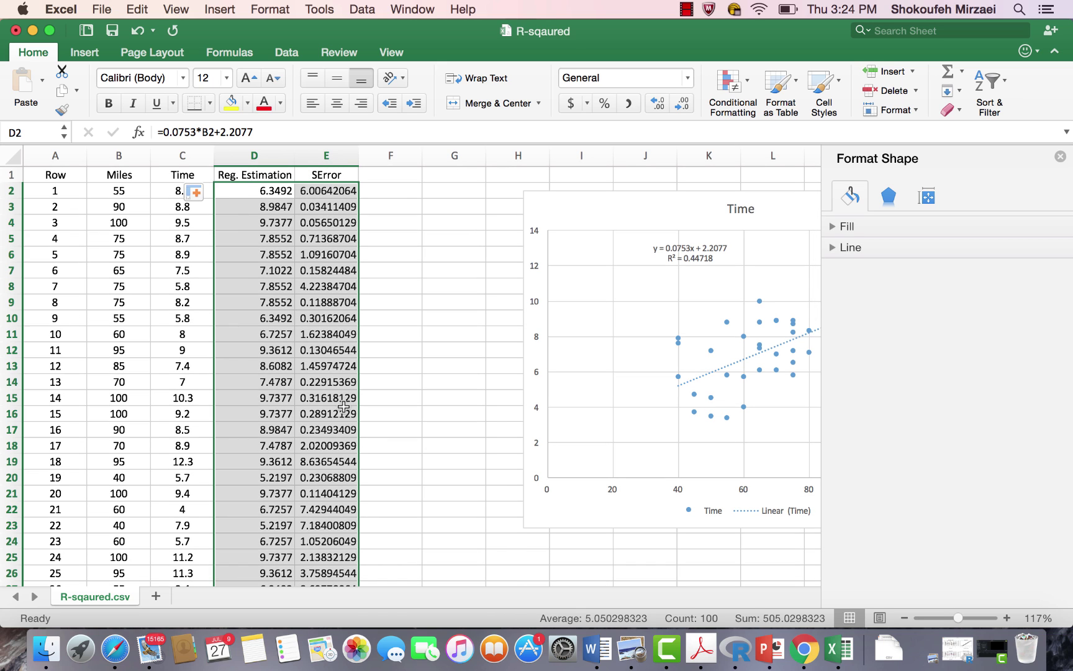
- Total the squared errors in E52 with the formula =SUM(E2:E51)
{"action": "scroll", "coordinate": [345, 408], "scroll_direction": "down", "scroll_amount": 8}
{"action": "scroll", "coordinate": [346, 408], "scroll_direction": "down", "scroll_amount": 7}
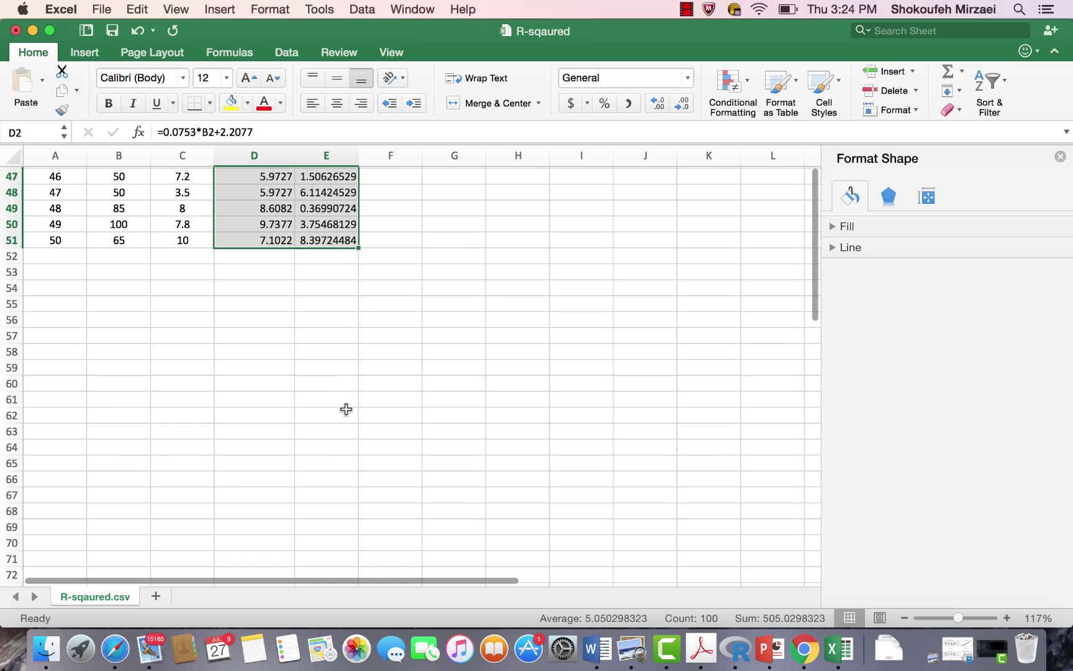
{"action": "left_click", "coordinate": [328, 256]}
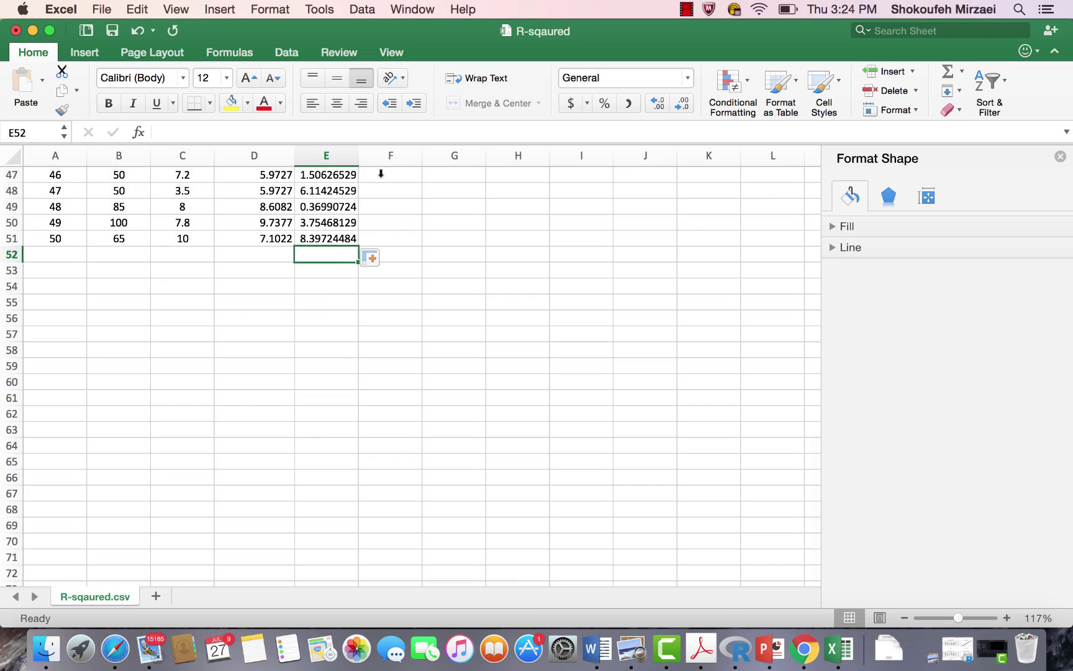
{"action": "left_click", "coordinate": [948, 78]}
{"action": "scroll", "coordinate": [600, 222], "scroll_direction": "up", "scroll_amount": 8}
{"action": "scroll", "coordinate": [600, 223], "scroll_direction": "up", "scroll_amount": 6}
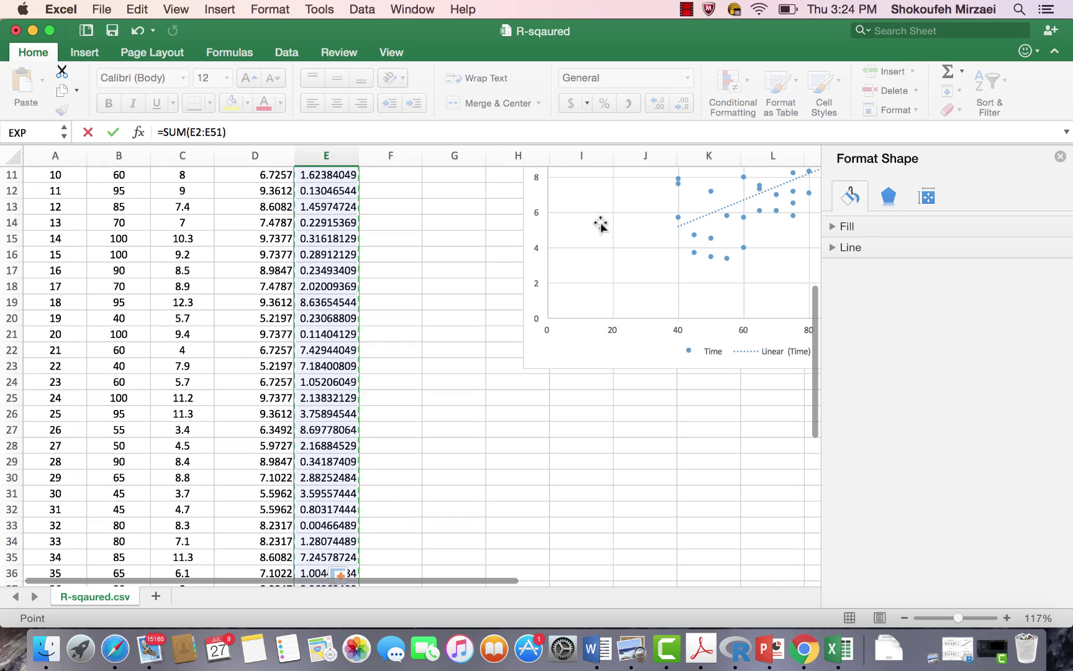
{"action": "key", "text": "Return"}
{"action": "left_click", "coordinate": [340, 555]}
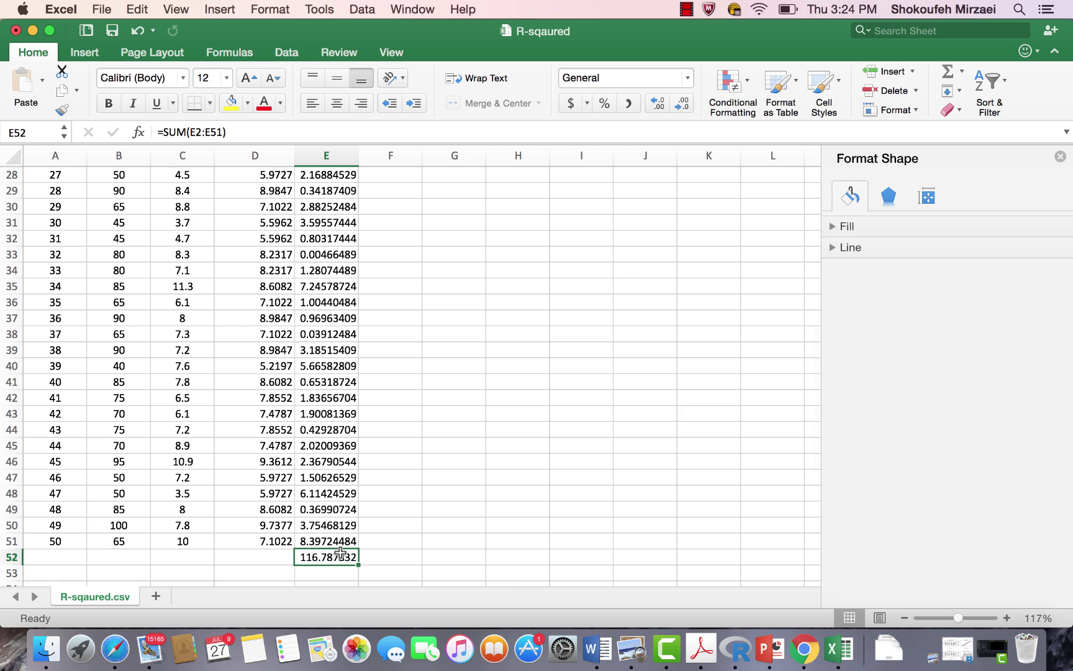
{"action": "scroll", "coordinate": [404, 496], "scroll_direction": "down", "scroll_amount": 3}
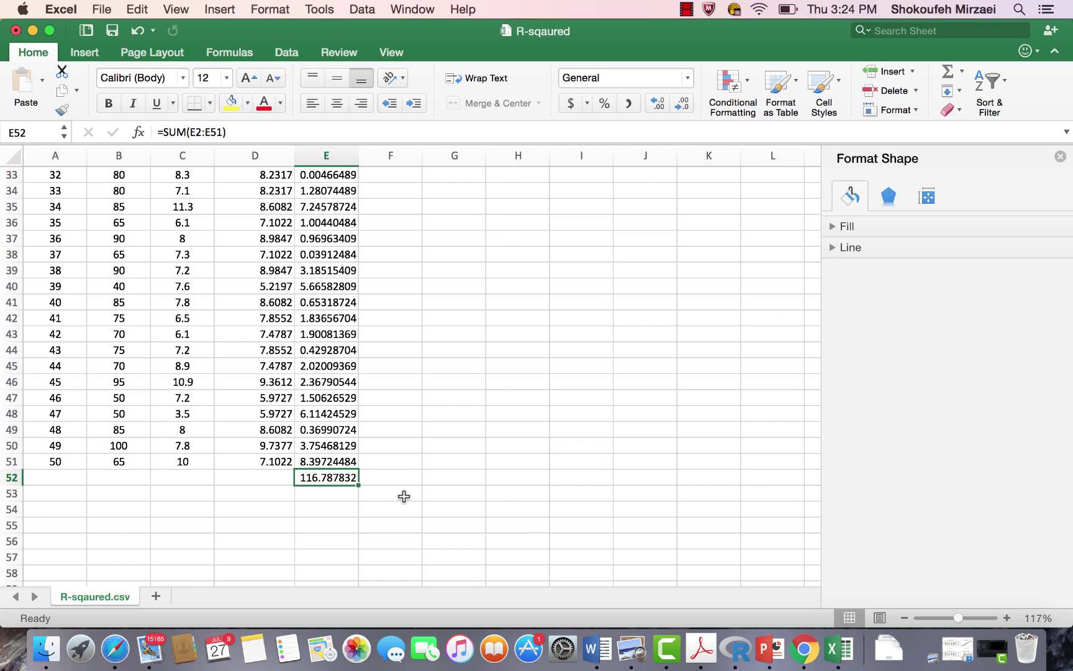
- Reposition the chart beside the SError column, leaving column F free
{"action": "scroll", "coordinate": [404, 496], "scroll_direction": "up", "scroll_amount": 10}
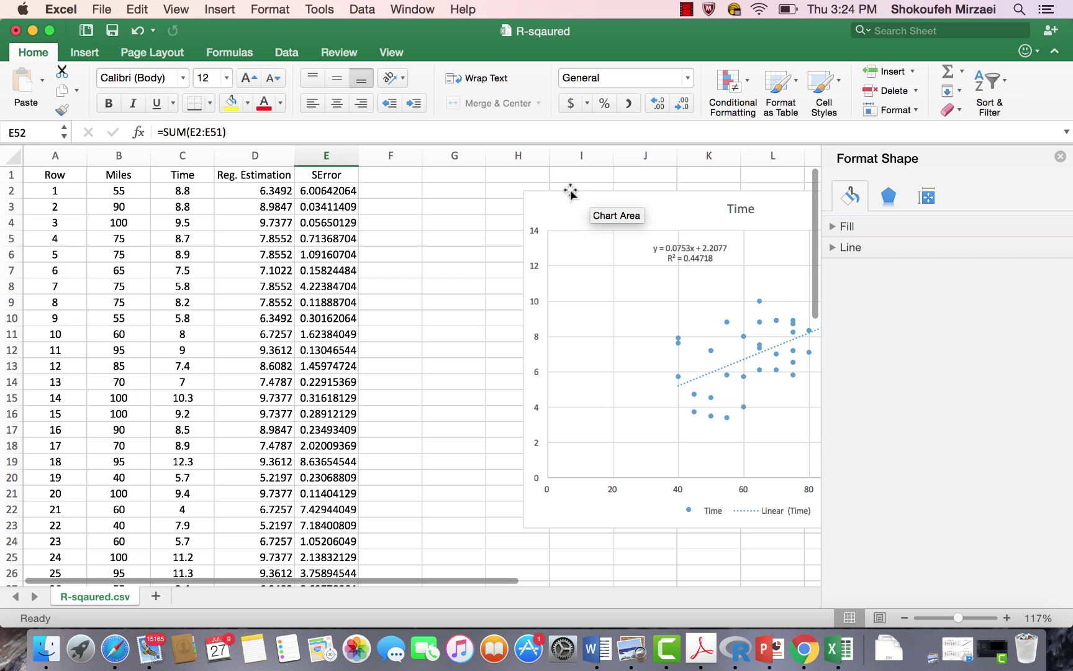
{"action": "left_click", "coordinate": [570, 193]}
{"action": "left_click_drag", "start_coordinate": [570, 187], "coordinate": [680, 182]}
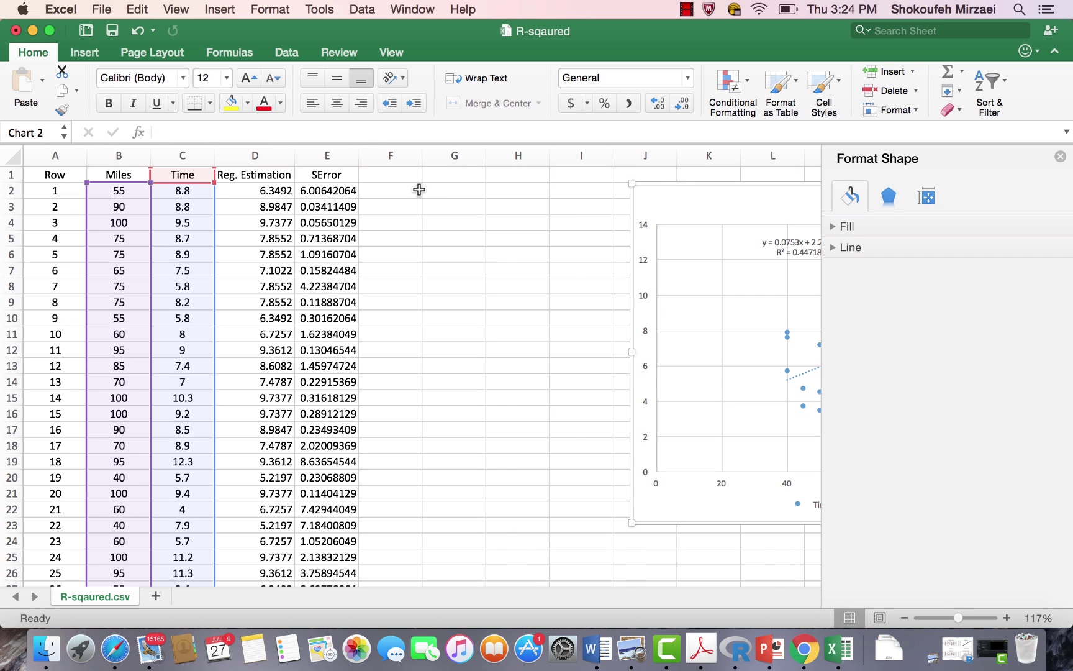
{"action": "left_click", "coordinate": [397, 179]}
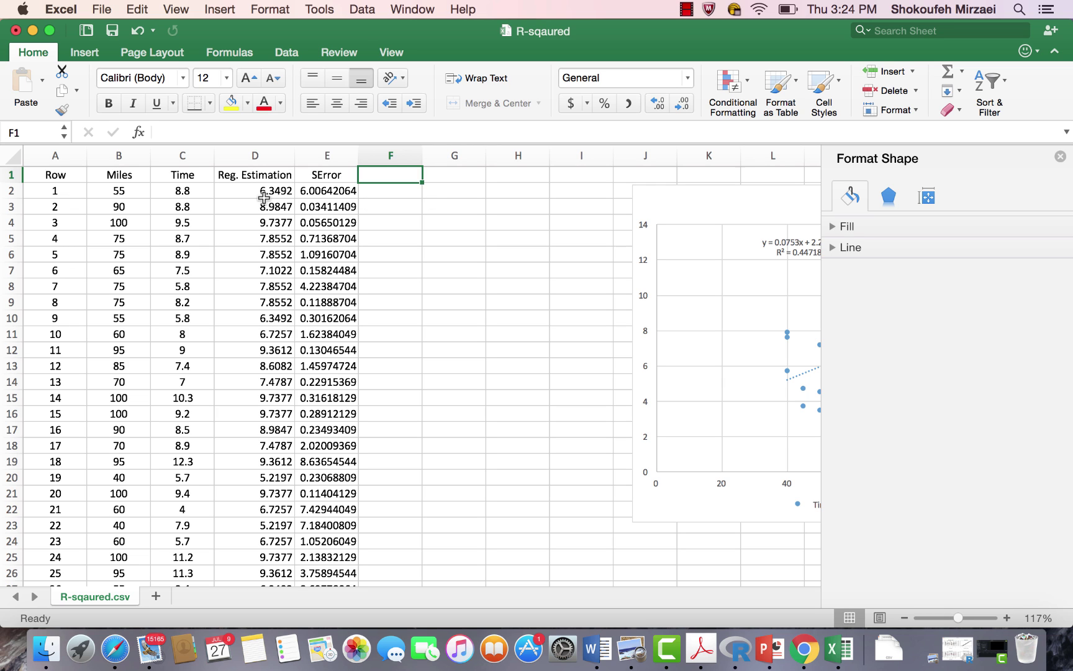
{"action": "left_click_drag", "start_coordinate": [808, 283], "coordinate": [511, 282]}
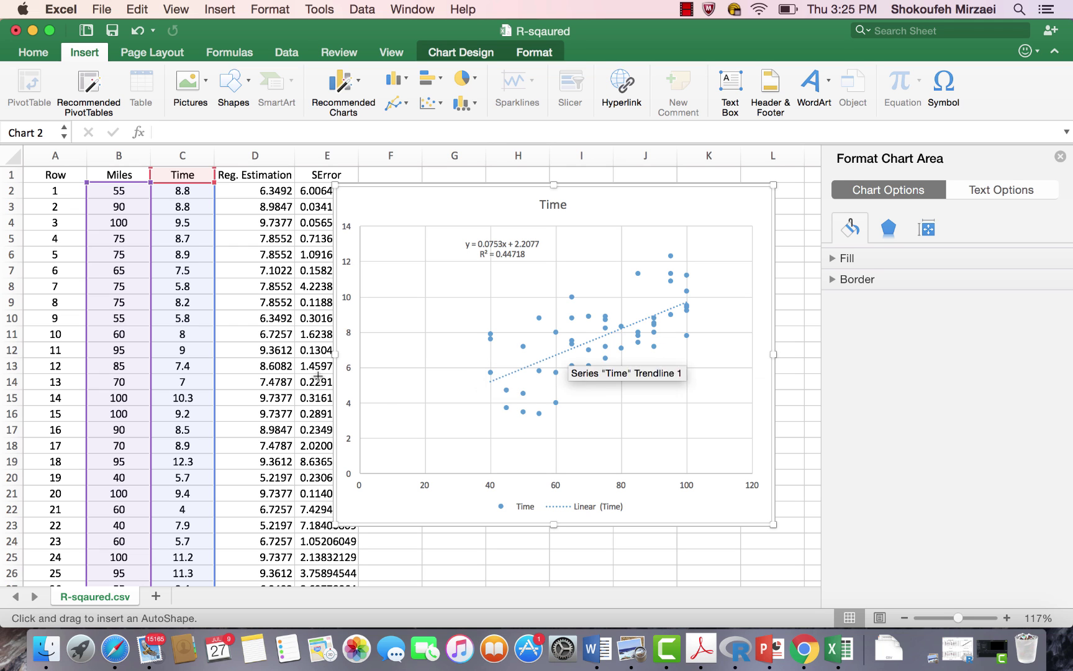
{"action": "key", "text": "Escape"}
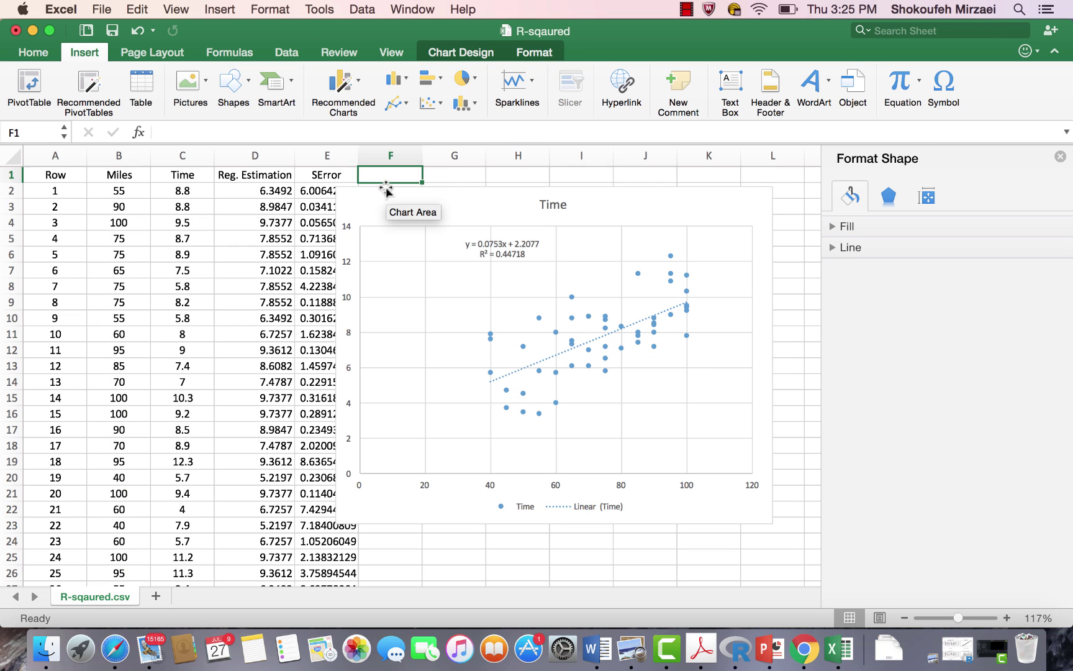
{"action": "left_click_drag", "start_coordinate": [383, 187], "coordinate": [475, 189]}
- Enter the label "average" in B52 and calculate the mean Time in C52 with =AVERAGE(C2:C51)
{"action": "left_click", "coordinate": [204, 257]}
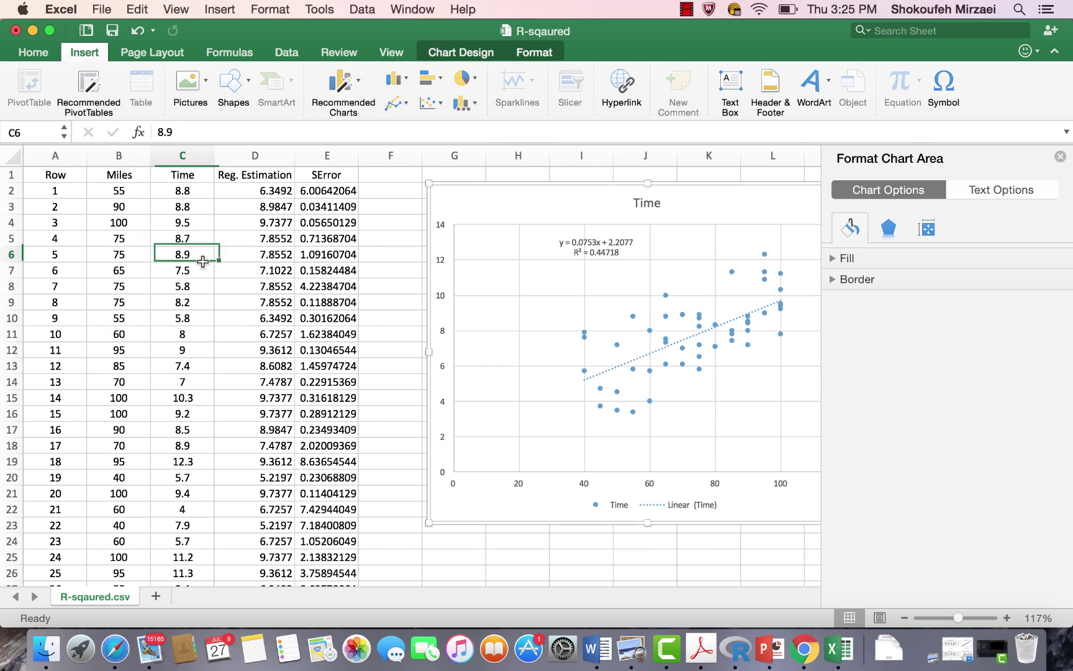
{"action": "scroll", "coordinate": [202, 261], "scroll_direction": "down", "scroll_amount": 10}
{"action": "scroll", "coordinate": [203, 262], "scroll_direction": "down", "scroll_amount": 1}
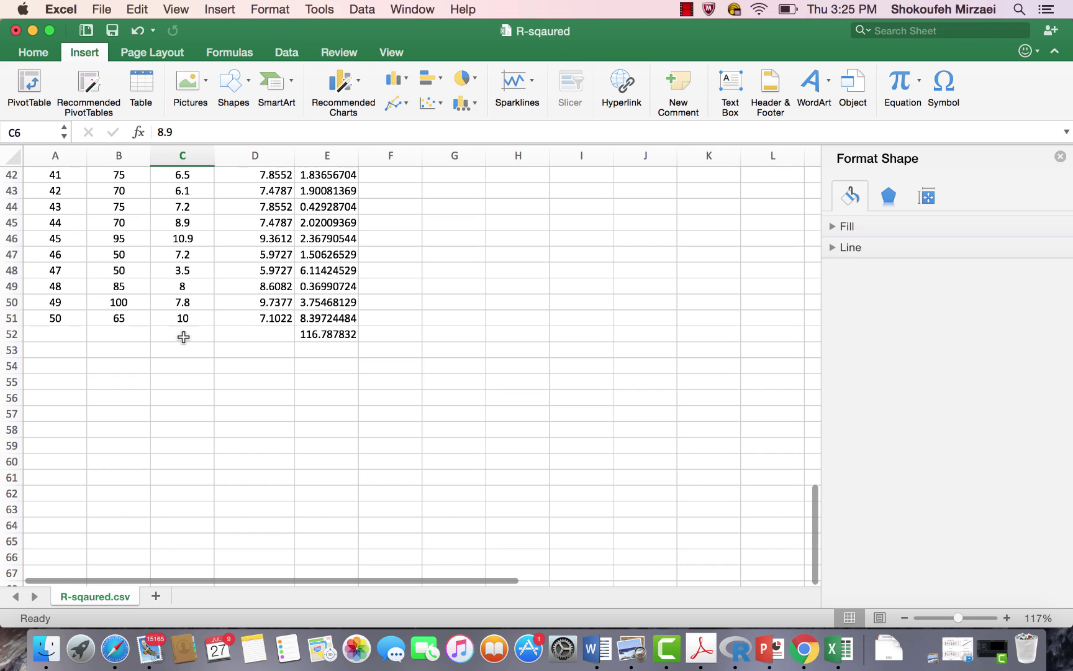
{"action": "left_click", "coordinate": [136, 338]}
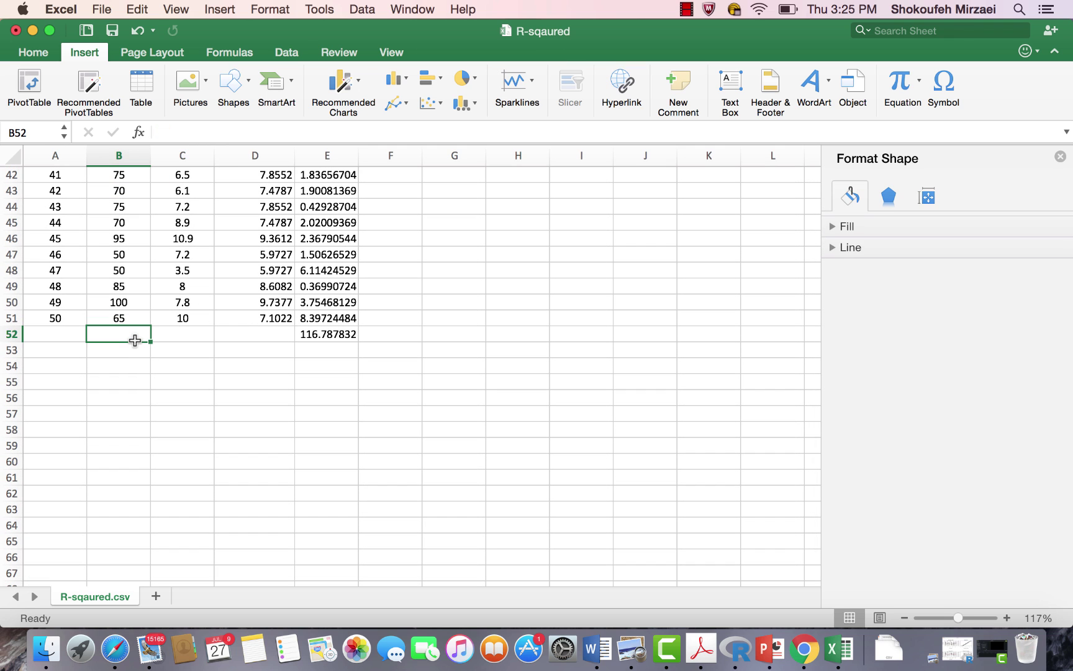
{"action": "type", "text": "average"}
{"action": "key", "text": "Tab"}
{"action": "type", "text": "=ave"}
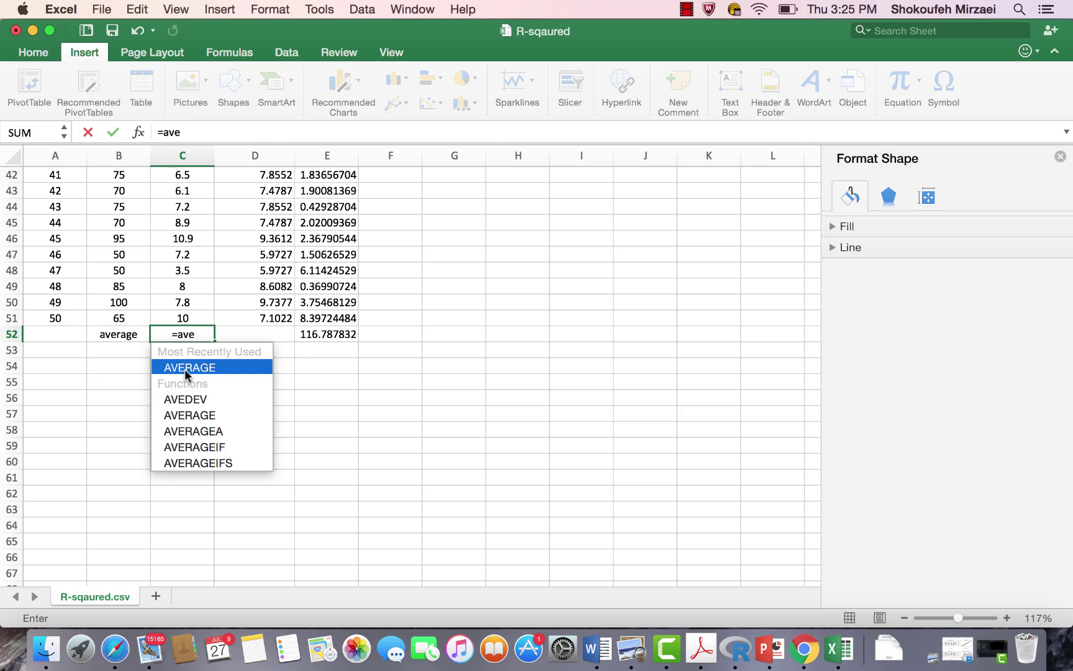
{"action": "double_click", "coordinate": [186, 370]}
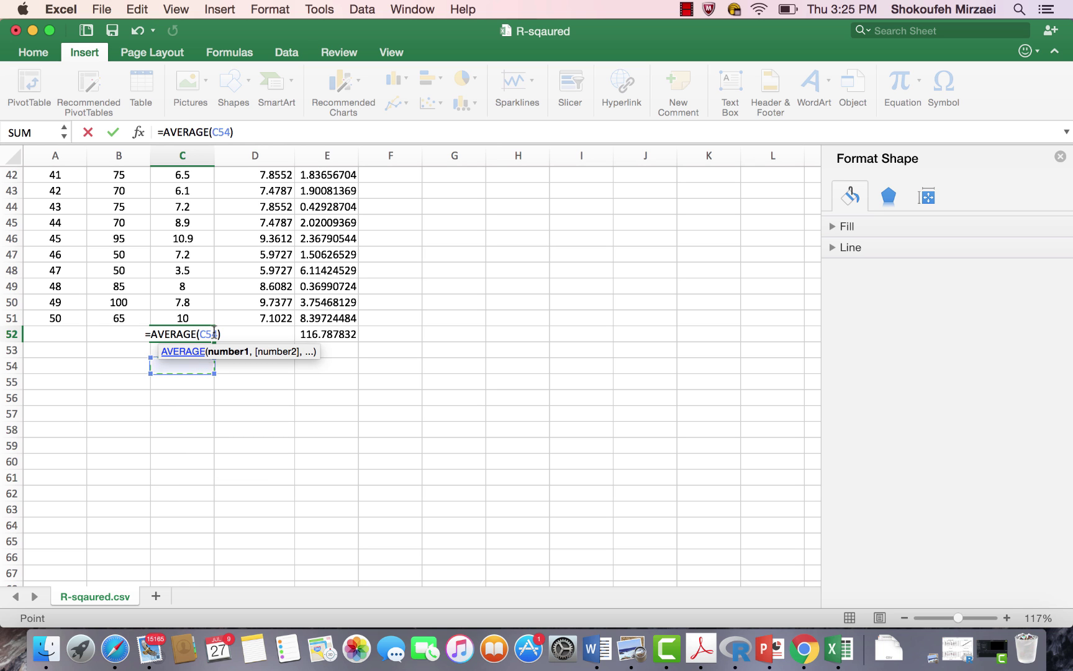
{"action": "key", "text": "Return"}
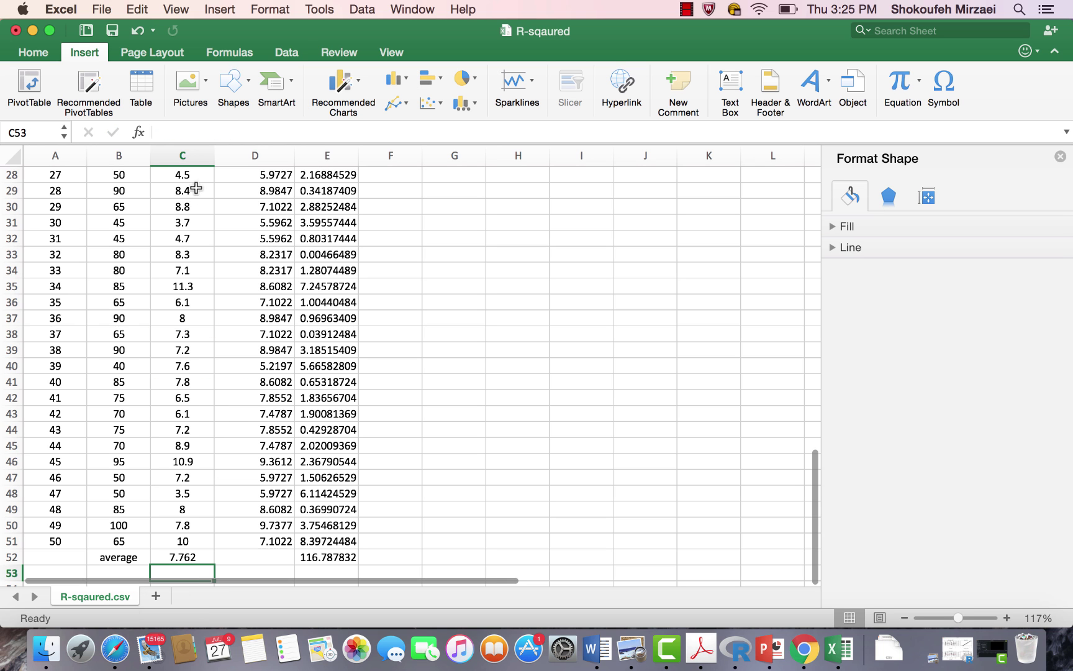
{"action": "left_click", "coordinate": [180, 555]}
{"action": "scroll", "coordinate": [180, 556], "scroll_direction": "down", "scroll_amount": 3}
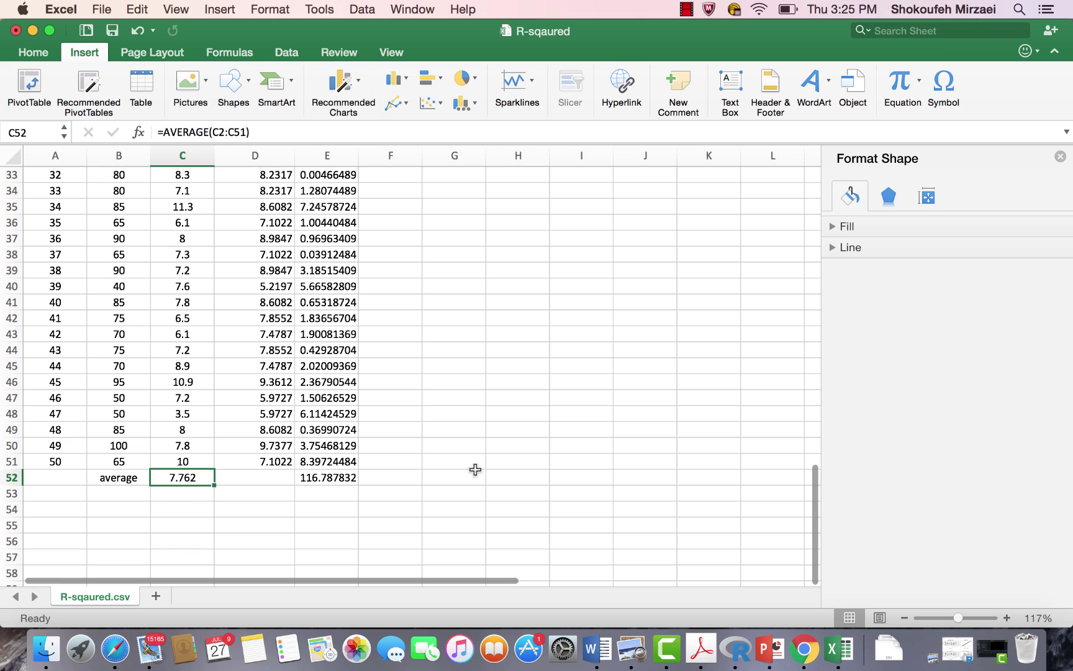
- Bring the chart next to the SError column and draw a roughly horizontal line about 3.64" wide across its plot at the average Time level
{"action": "scroll", "coordinate": [565, 458], "scroll_direction": "up", "scroll_amount": 15}
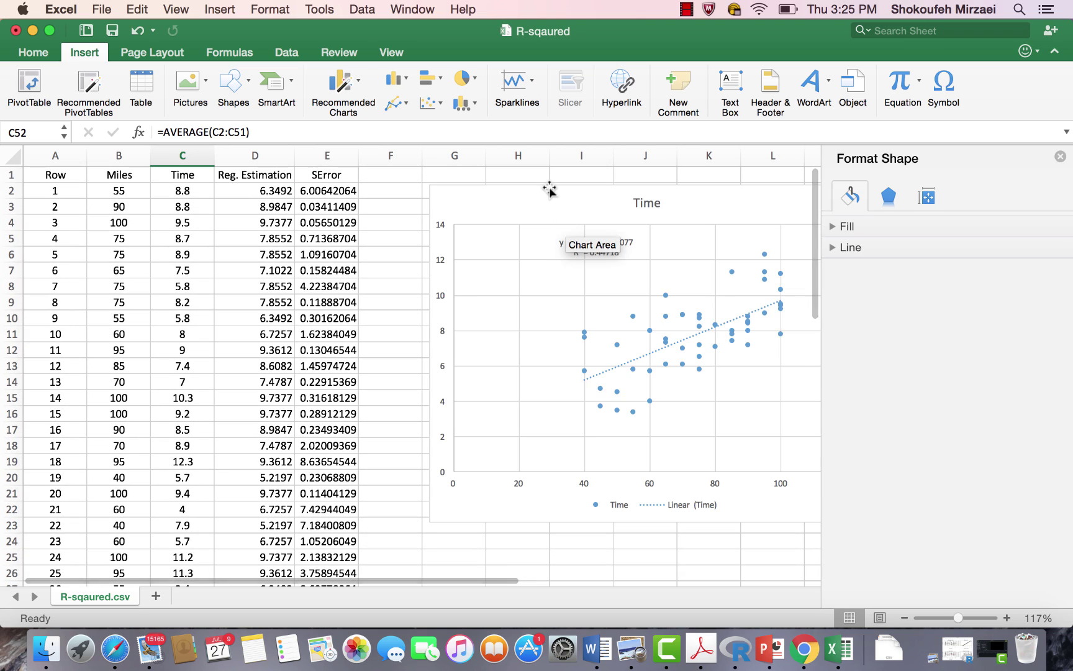
{"action": "left_click_drag", "start_coordinate": [550, 189], "coordinate": [482, 186]}
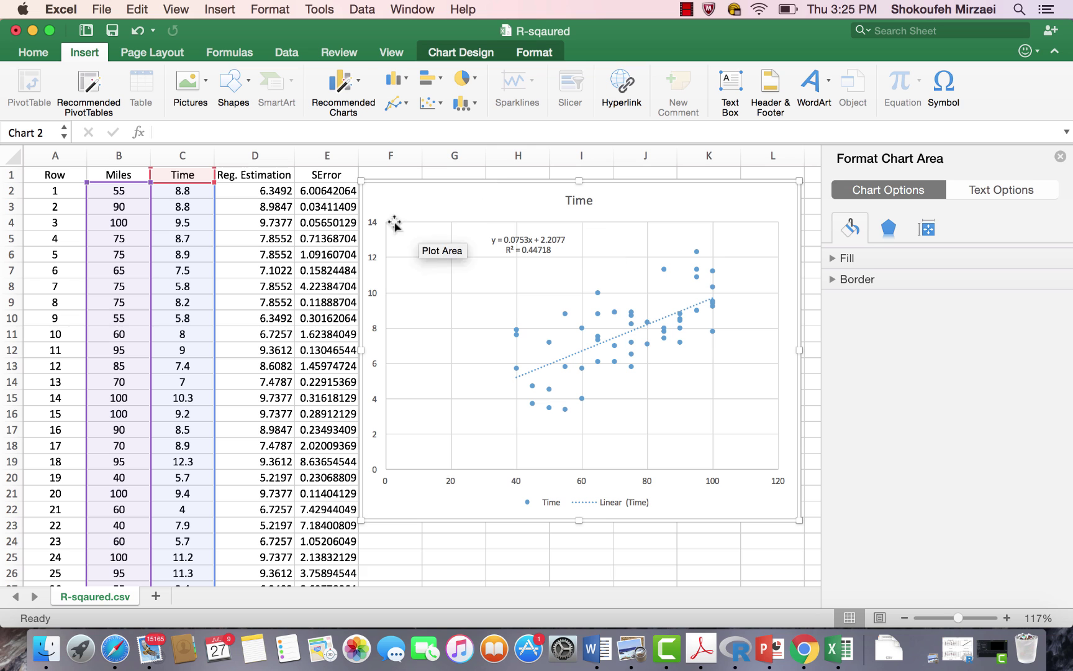
{"action": "left_click", "coordinate": [231, 87]}
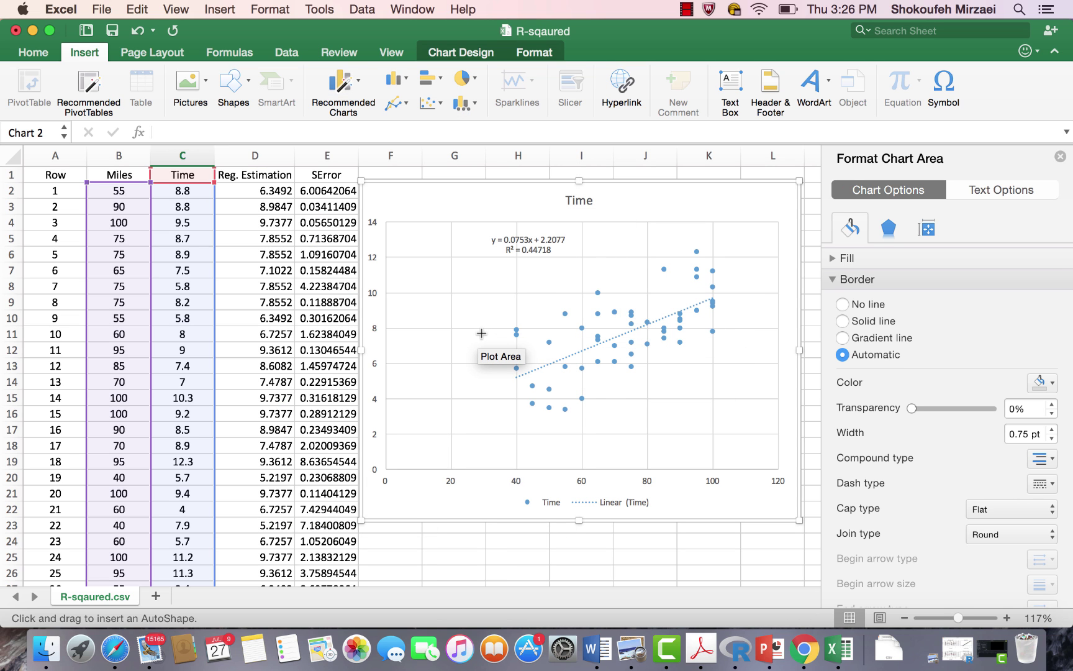
{"action": "left_click_drag", "start_coordinate": [481, 334], "coordinate": [738, 331]}
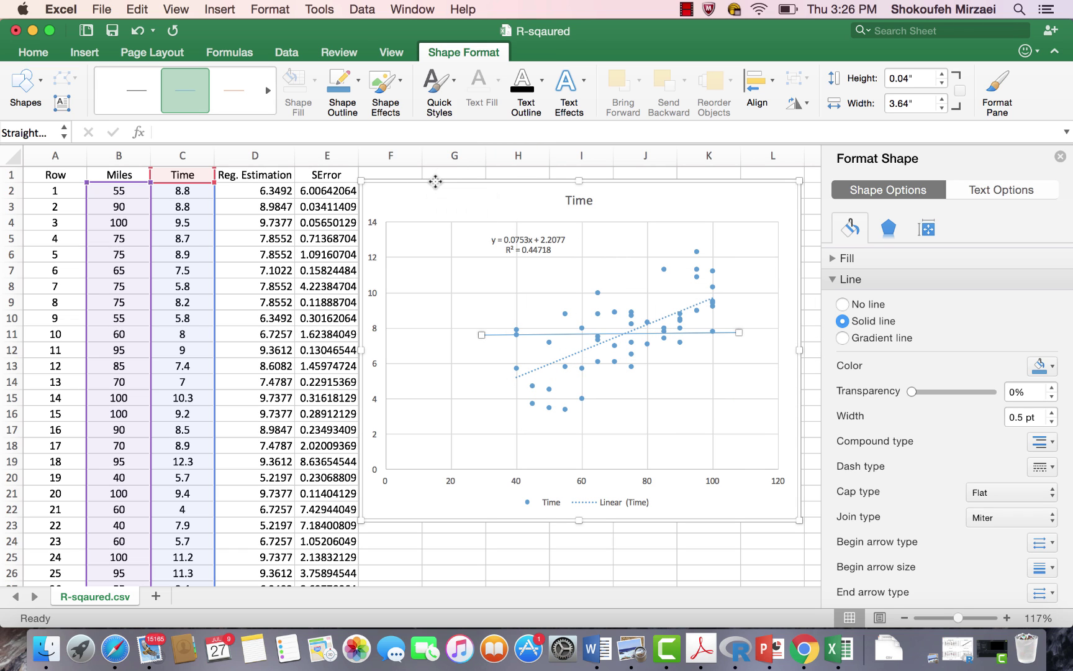
- Move the chart away from column F and enter the heading "Avg. Est" in F1
{"action": "left_click_drag", "start_coordinate": [434, 180], "coordinate": [734, 181]}
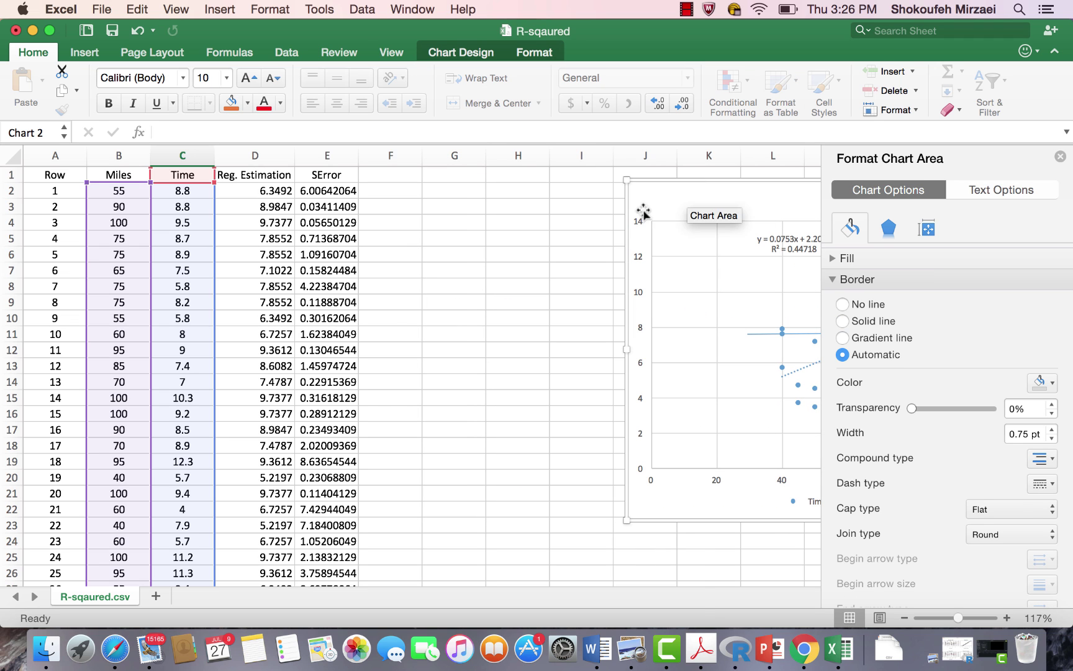
{"action": "left_click", "coordinate": [402, 179]}
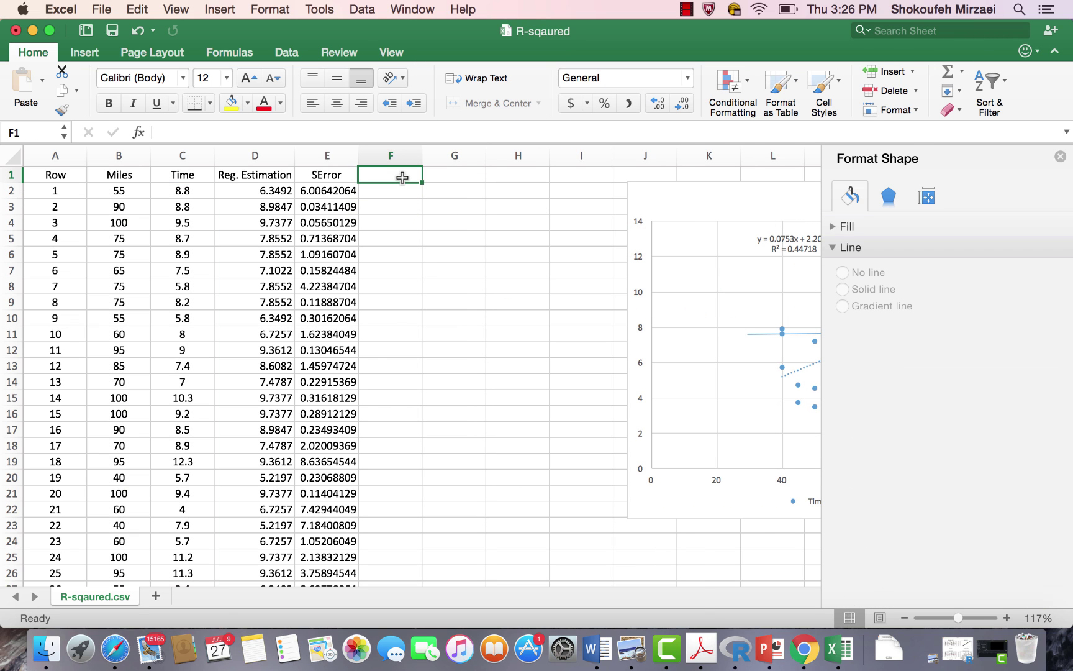
{"action": "type", "text": "A"}
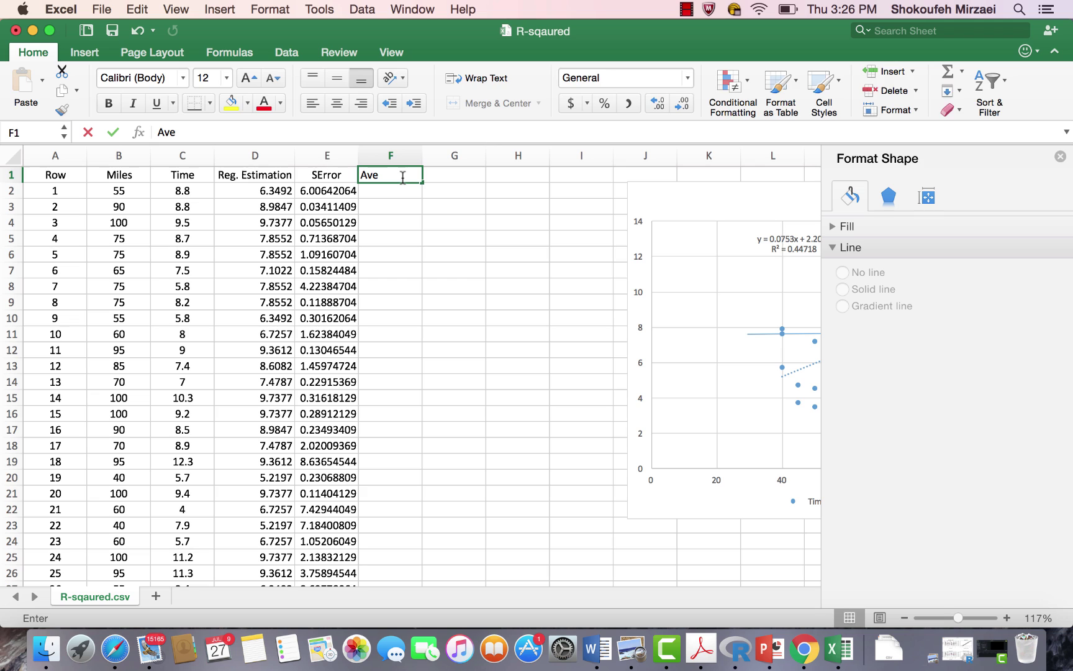
{"action": "type", "text": "vg. E"}
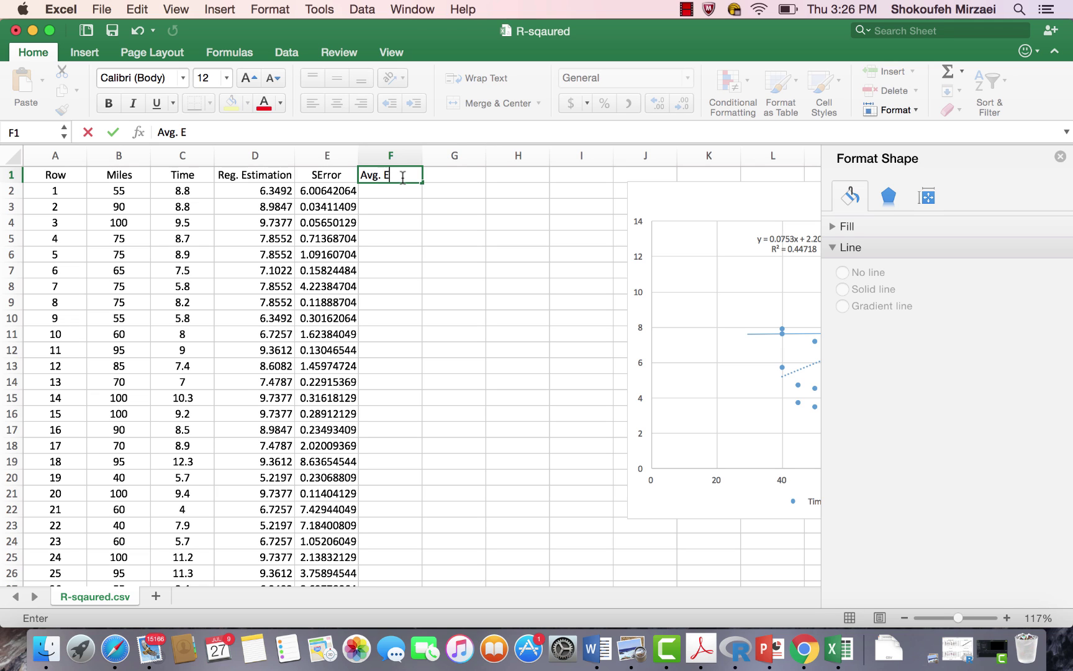
{"action": "type", "text": "st"}
{"action": "key", "text": "Return"}
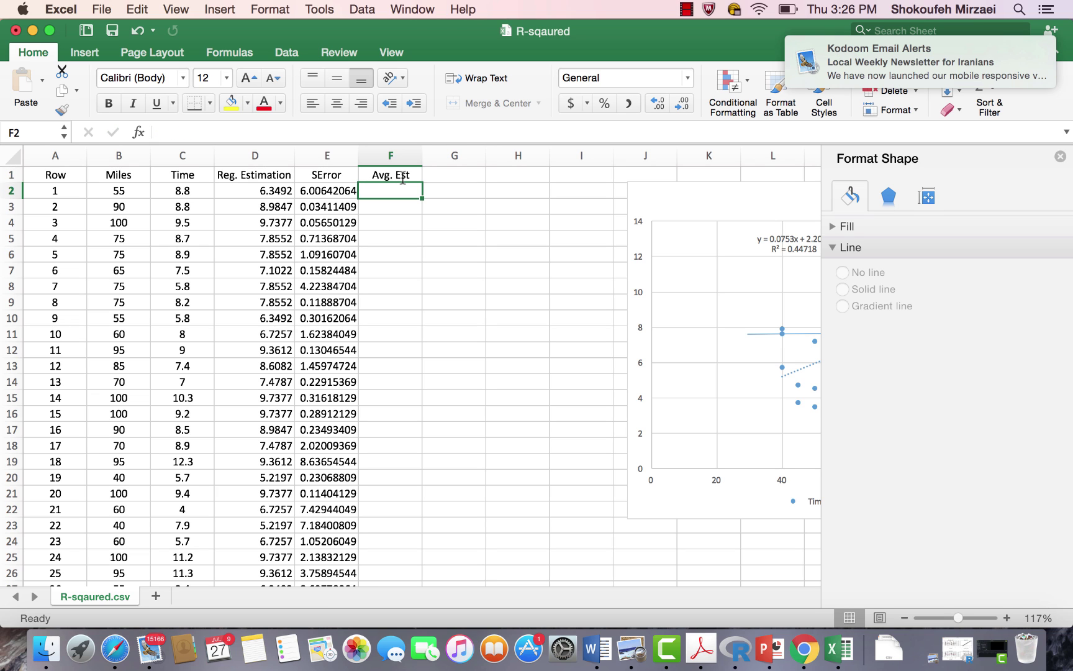
- Enter =$C$52 in F2 to reference the mean Time and fill it down the Avg. Est column
{"action": "type", "text": "="}
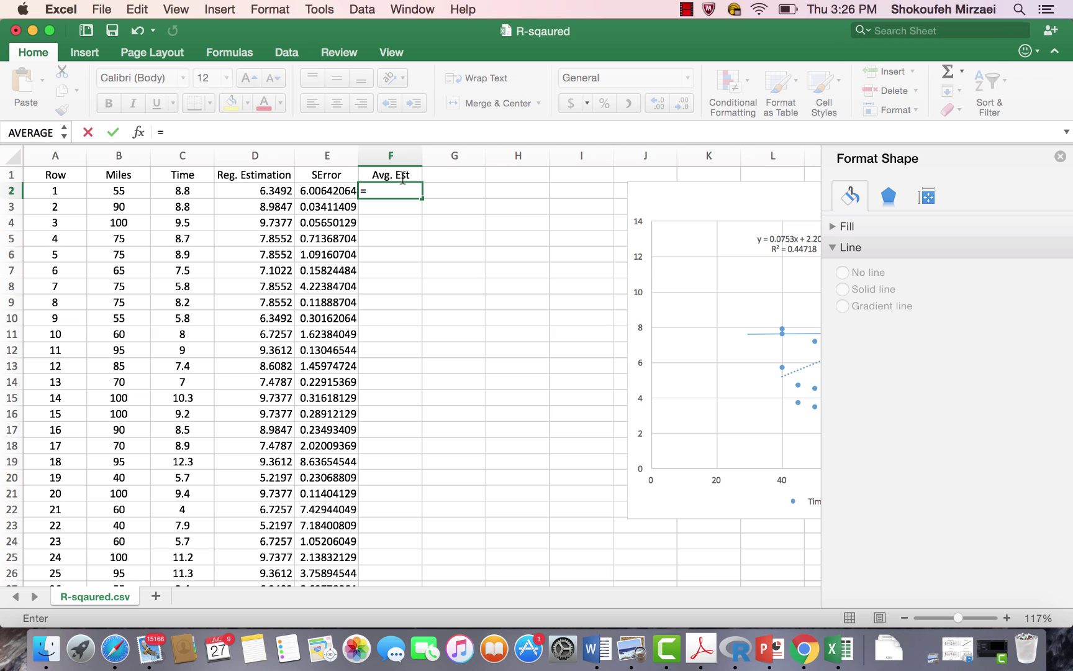
{"action": "scroll", "coordinate": [385, 199], "scroll_direction": "down", "scroll_amount": 16}
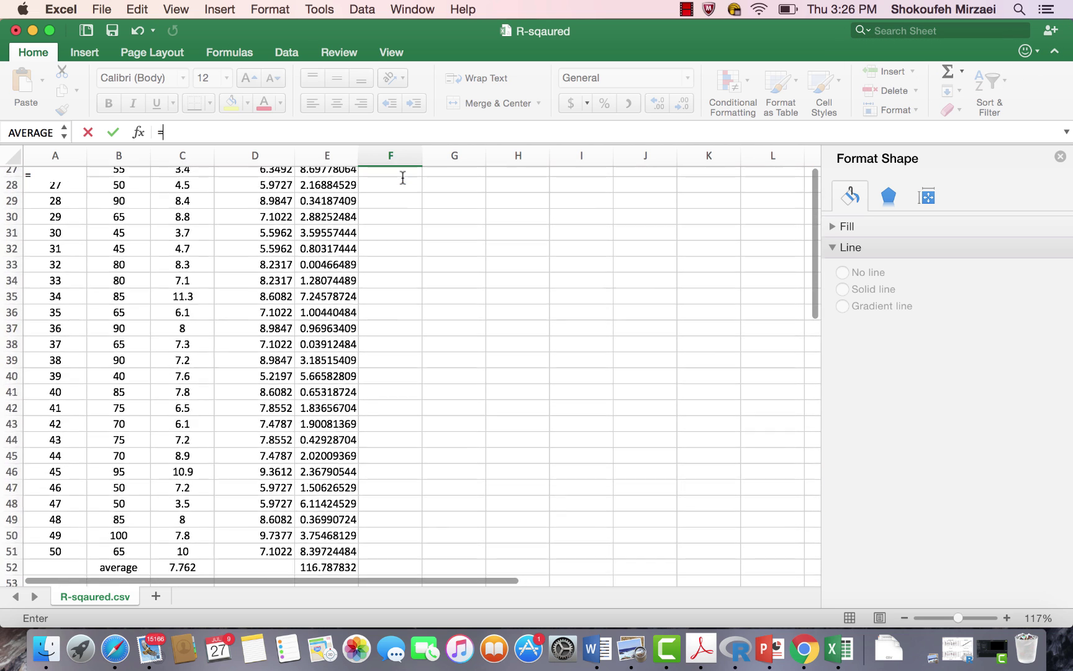
{"action": "left_click", "coordinate": [181, 207]}
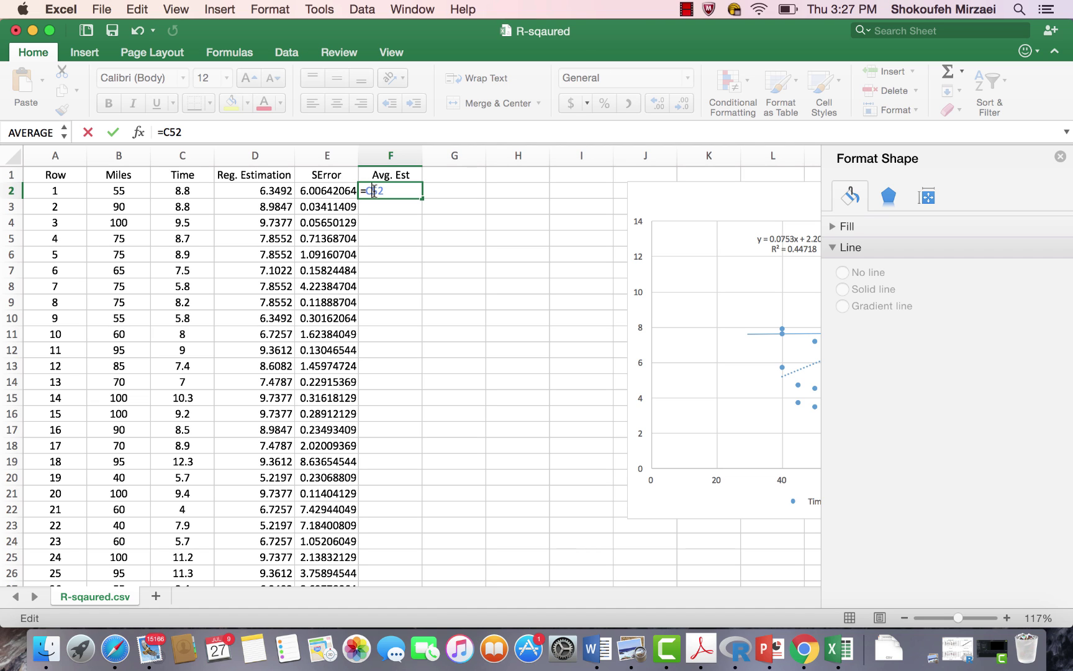
{"action": "key", "text": "super+t"}
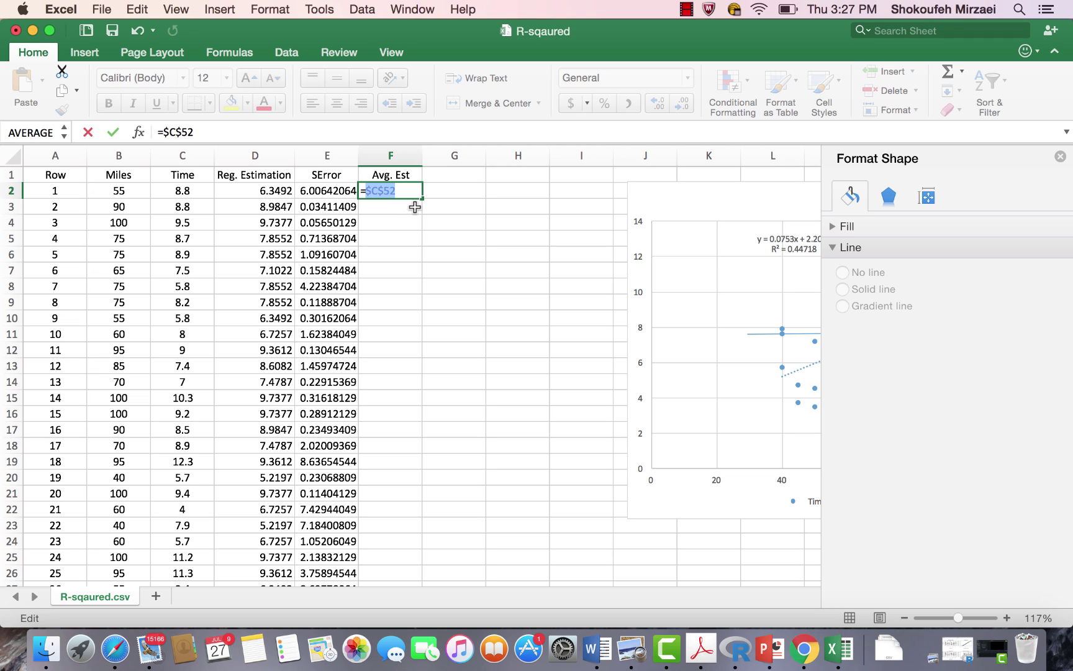
{"action": "key", "text": "Return"}
{"action": "left_click", "coordinate": [423, 198]}
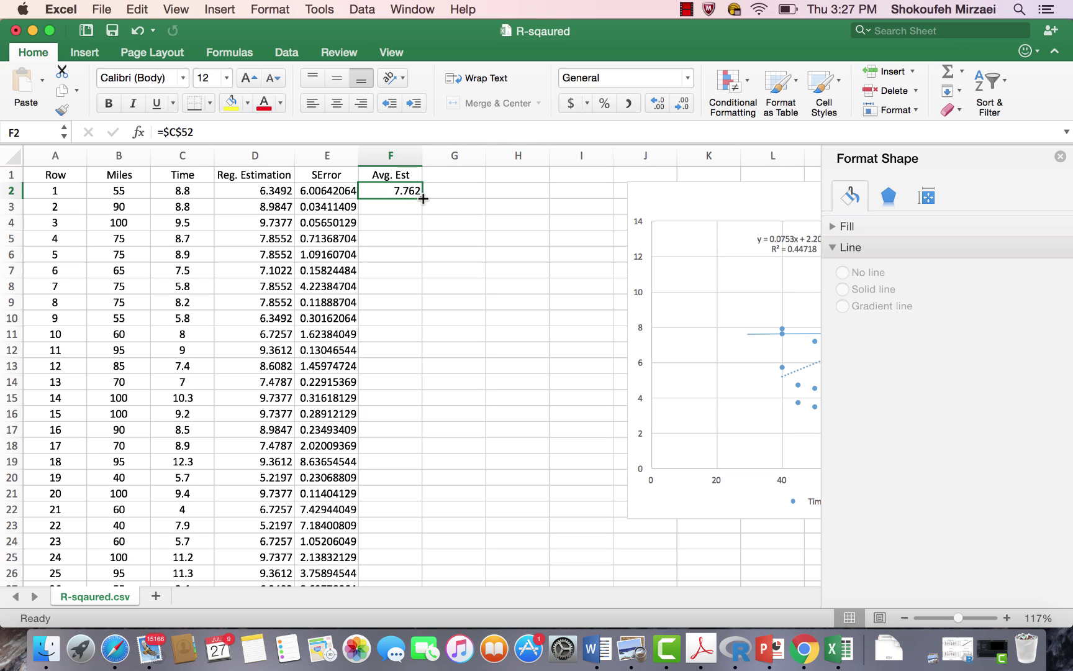
{"action": "double_click", "coordinate": [423, 198]}
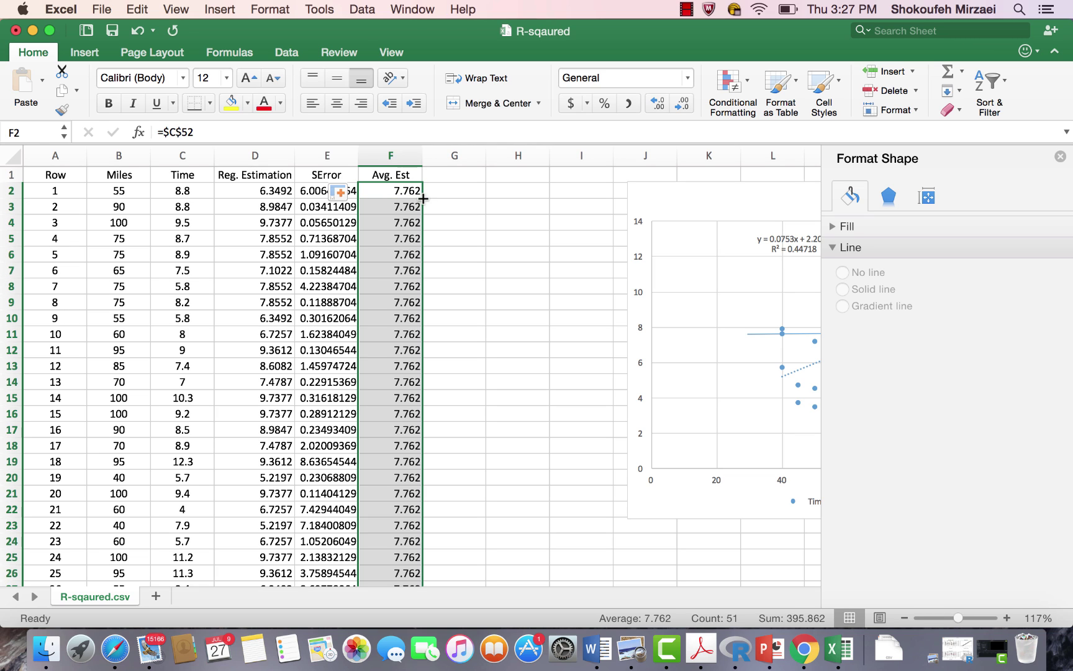
- Undo the Avg. Est fill and formula, enter the relative reference =C52 in F2 and fill it down the column
{"action": "left_click", "coordinate": [410, 192]}
{"action": "key", "text": "super+z"}
{"action": "key", "text": "super+z"}
{"action": "type", "text": "=C"}
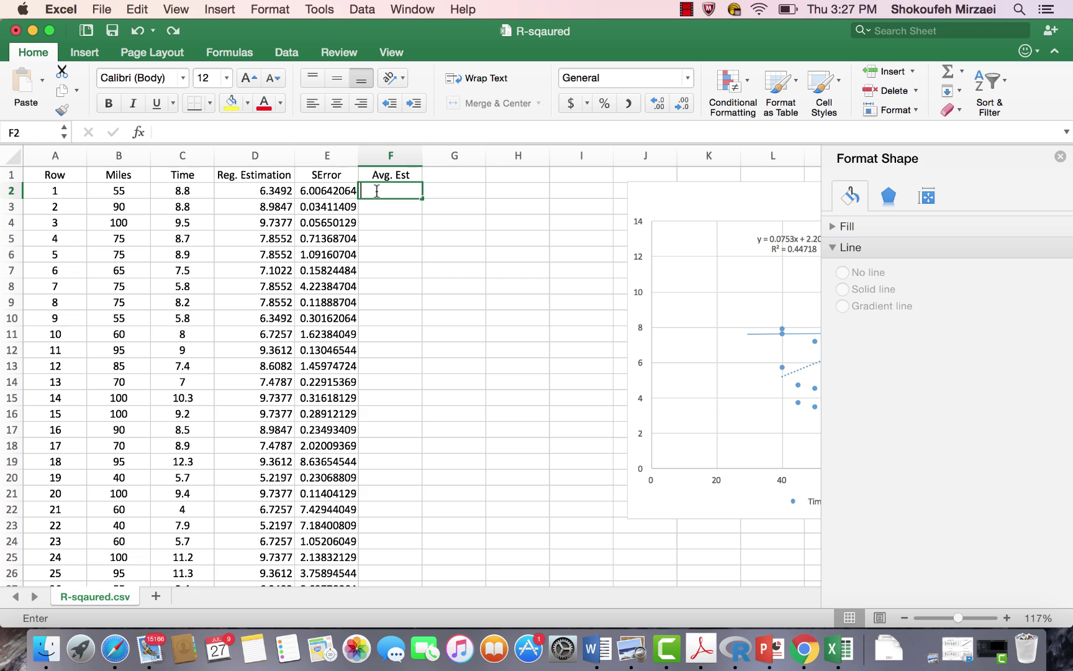
{"action": "type", "text": "52"}
{"action": "key", "text": "Return"}
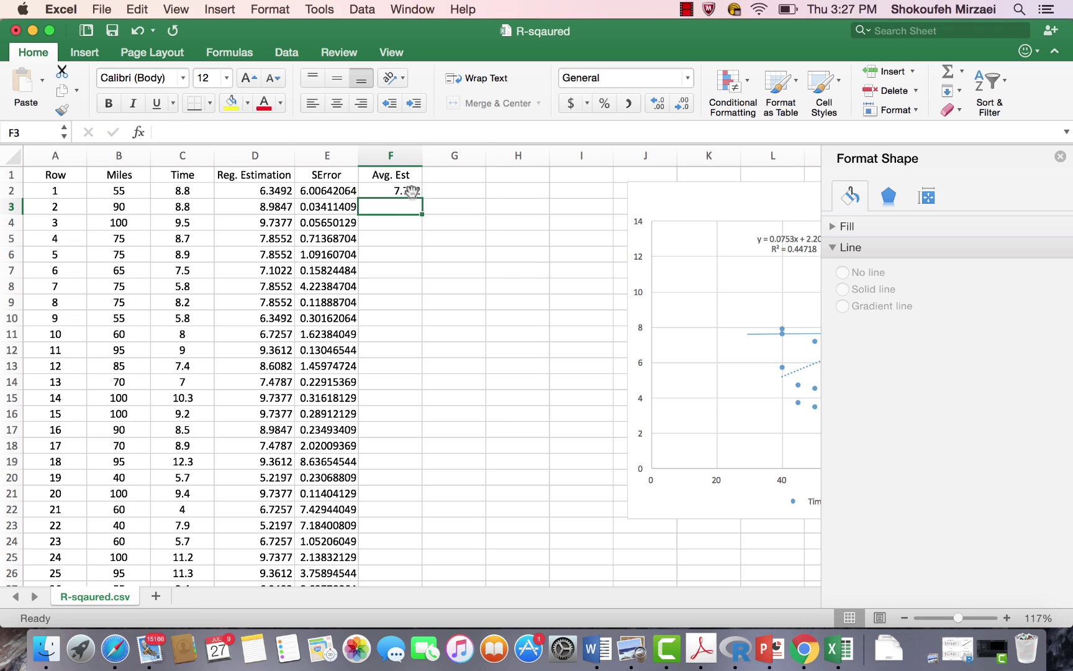
{"action": "left_click", "coordinate": [417, 195]}
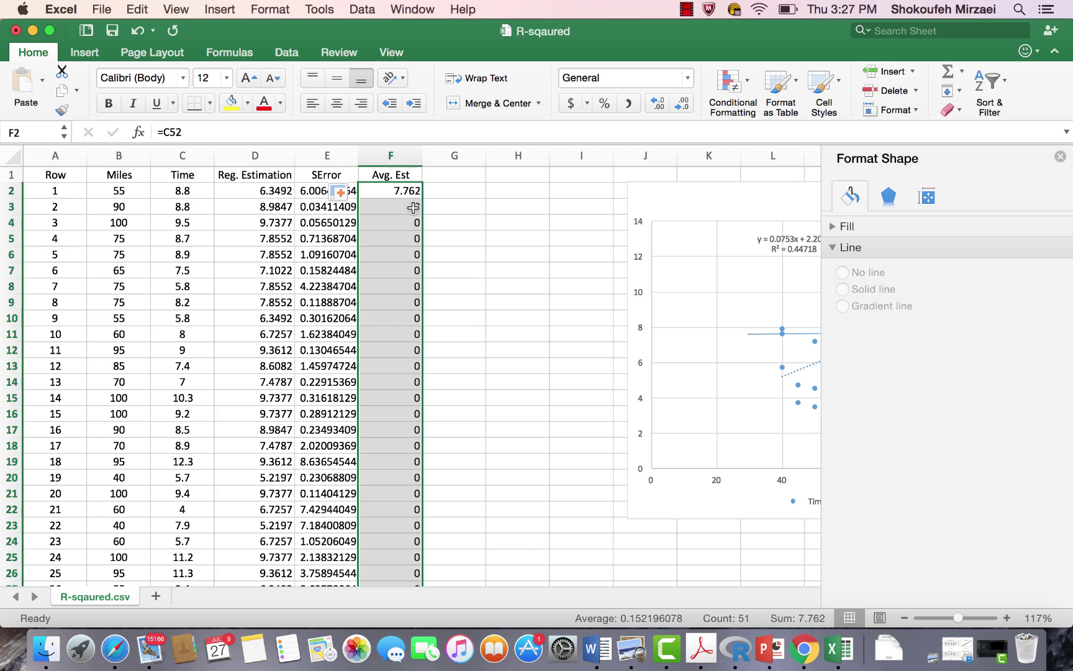
- Examine how the relative reference shifts in the formulas filled into F3 and F4
{"action": "left_click", "coordinate": [413, 208]}
{"action": "double_click", "coordinate": [413, 208]}
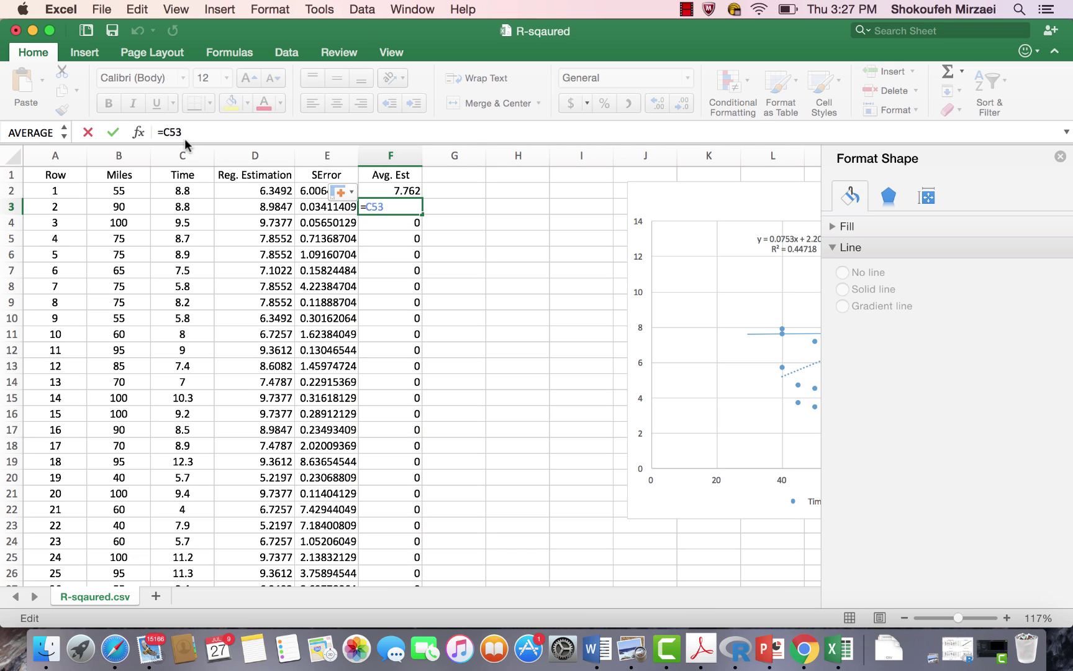
{"action": "key", "text": "Return"}
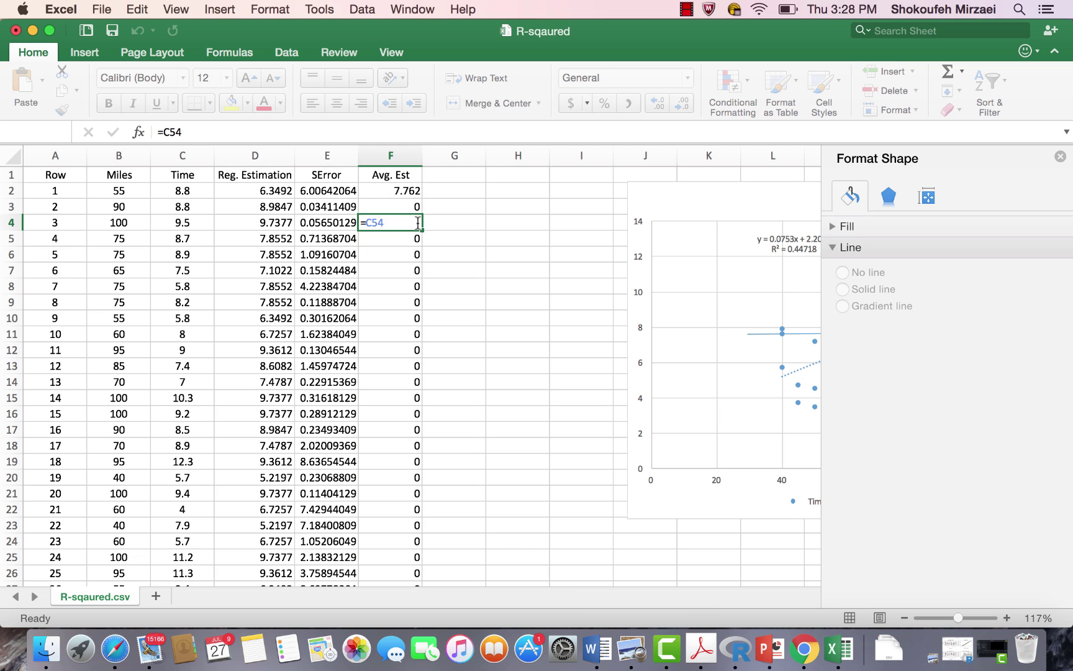
{"action": "left_click", "coordinate": [225, 135]}
{"action": "key", "text": "Escape"}
{"action": "key", "text": "Up"}
{"action": "key", "text": "Up"}
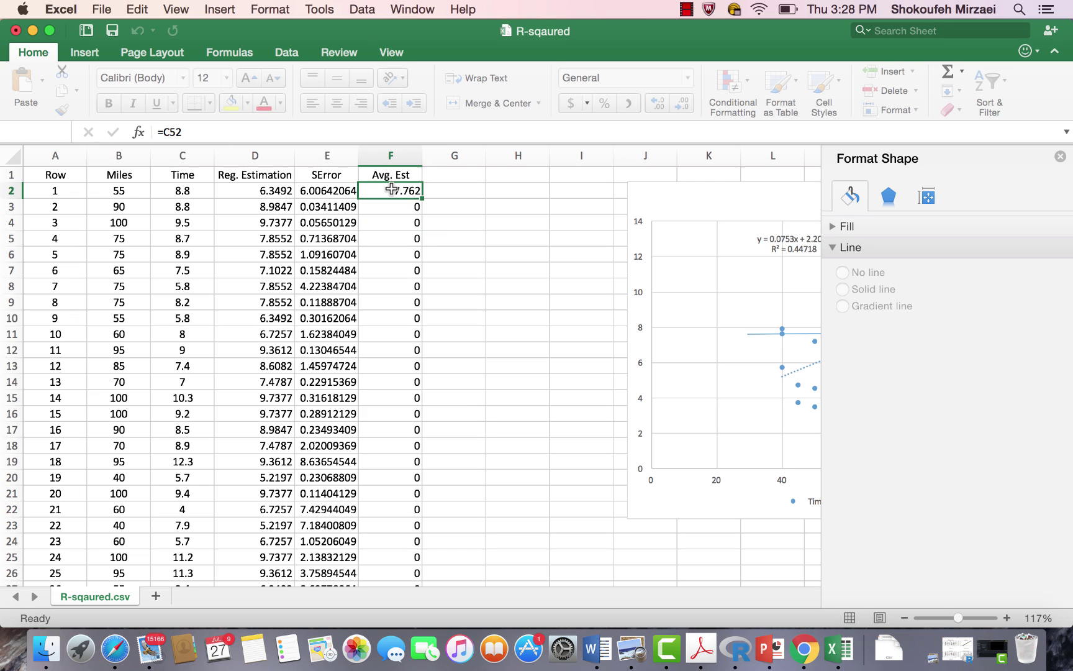
- Make the reference in F2 absolute as =$C$52 and fill it down the Avg. Est column
{"action": "left_click", "coordinate": [178, 132]}
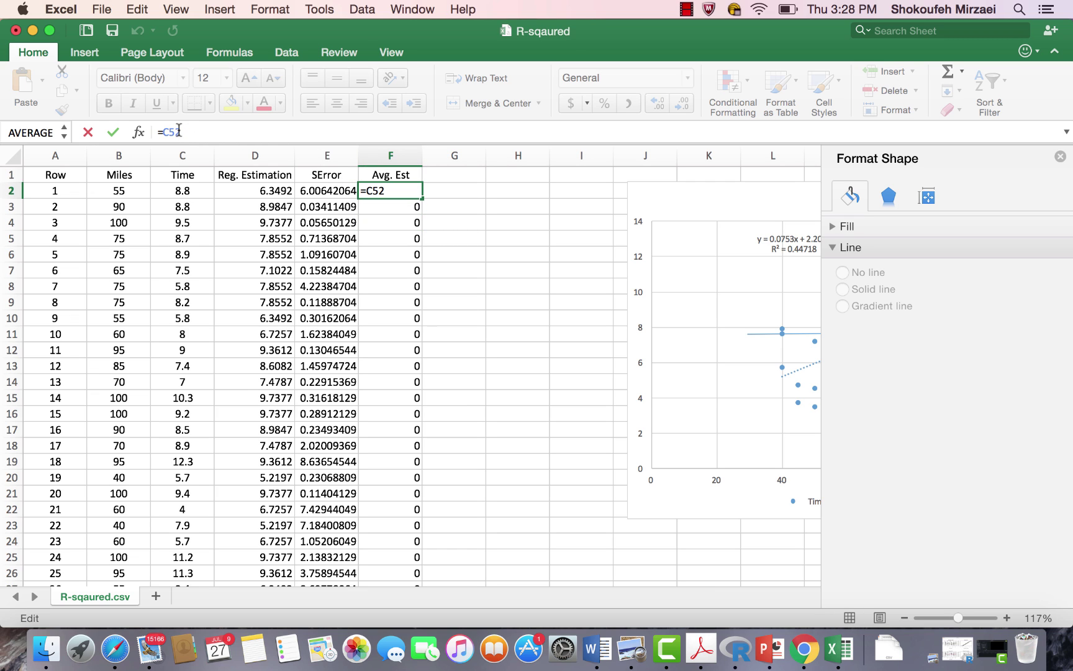
{"action": "key", "text": "super+t"}
{"action": "key", "text": "Return"}
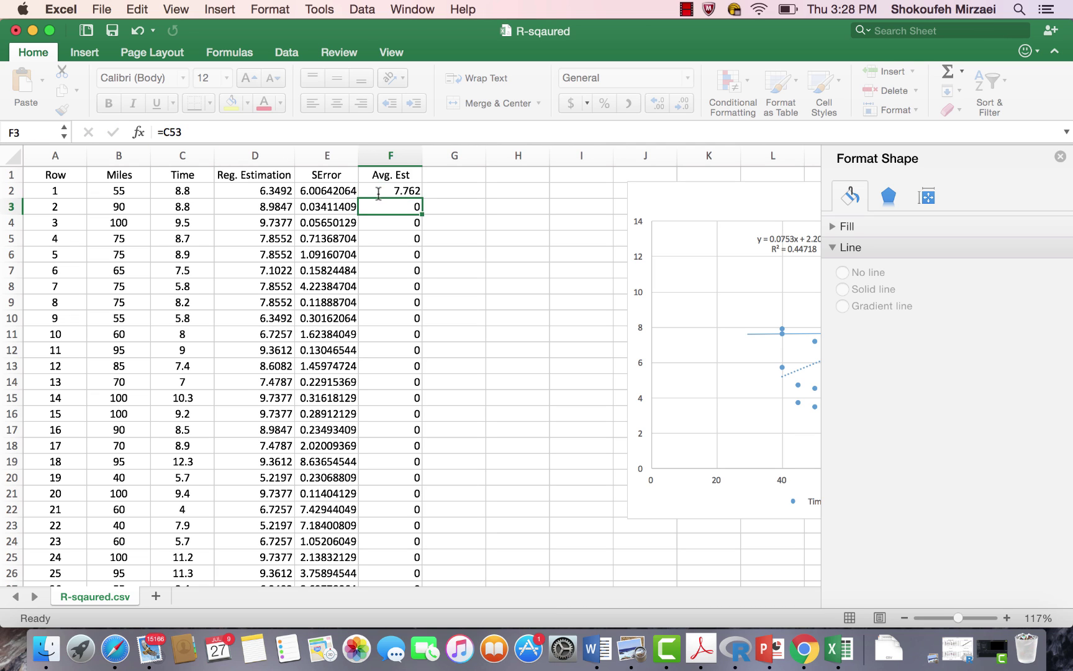
{"action": "left_click", "coordinate": [410, 192]}
{"action": "double_click", "coordinate": [422, 200]}
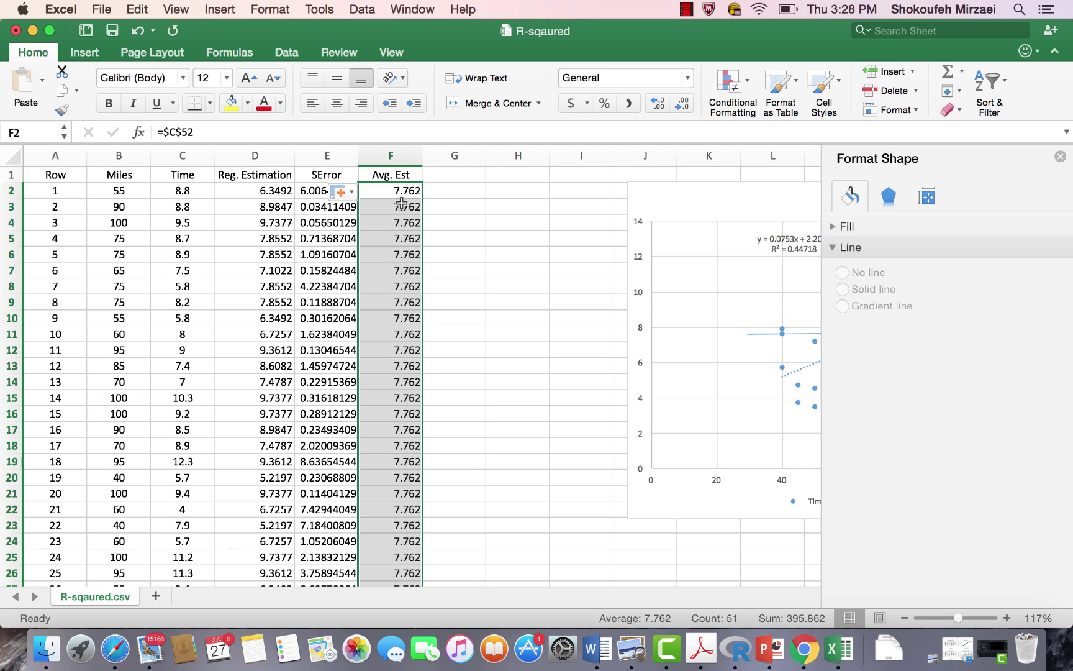
- Enter the heading "Error" in G1, next to the Avg. Est column
{"action": "left_click", "coordinate": [458, 177]}
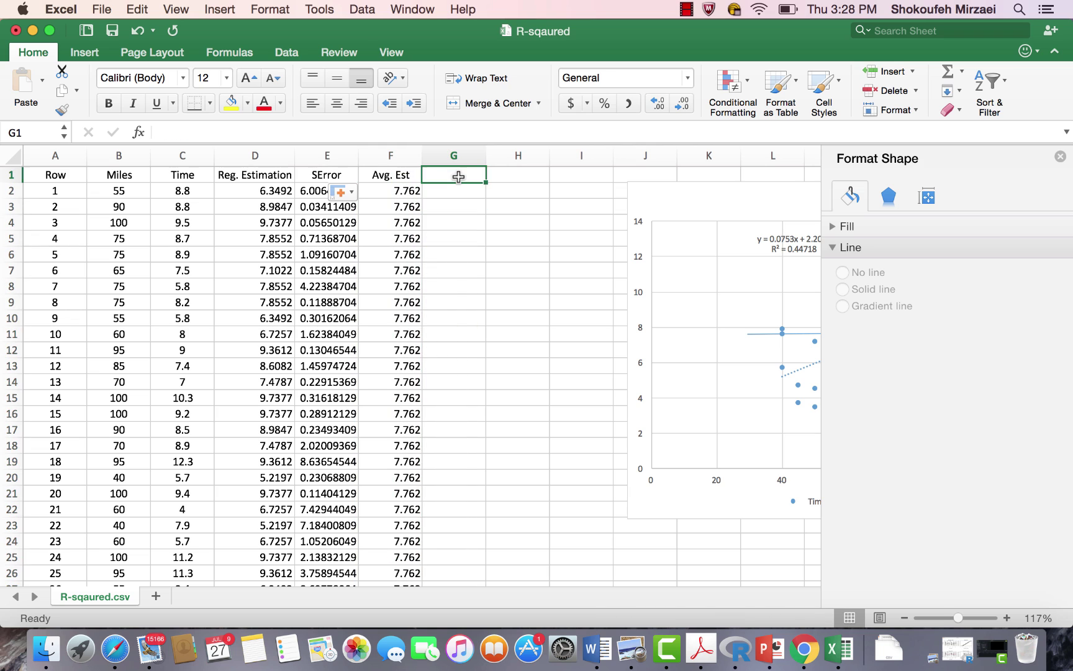
{"action": "type", "text": "Error"}
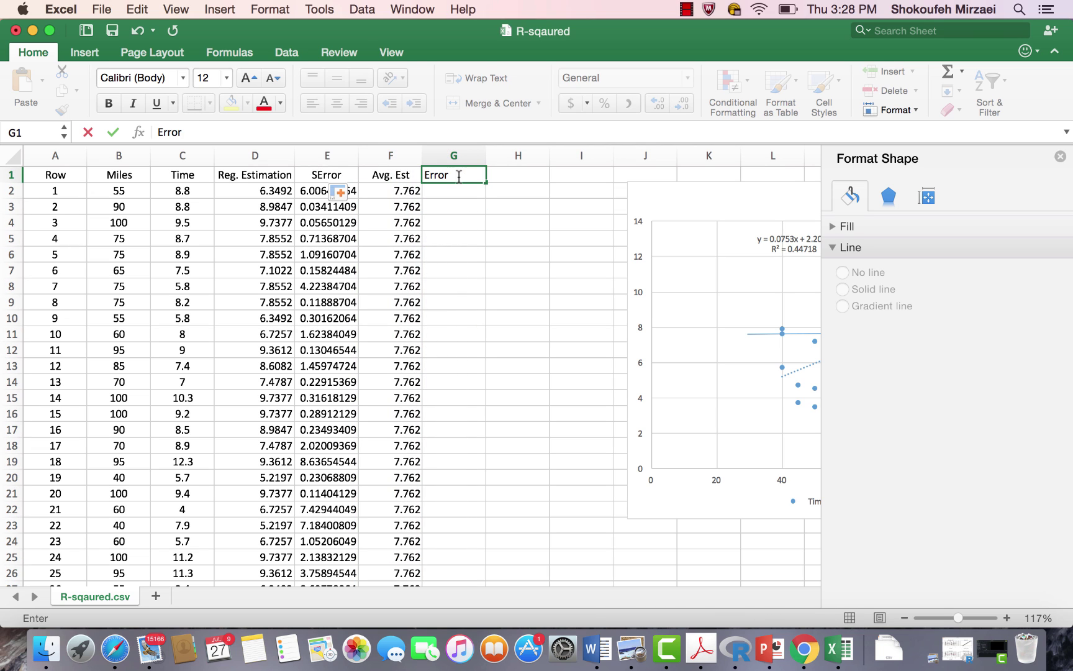
{"action": "key", "text": "Return"}
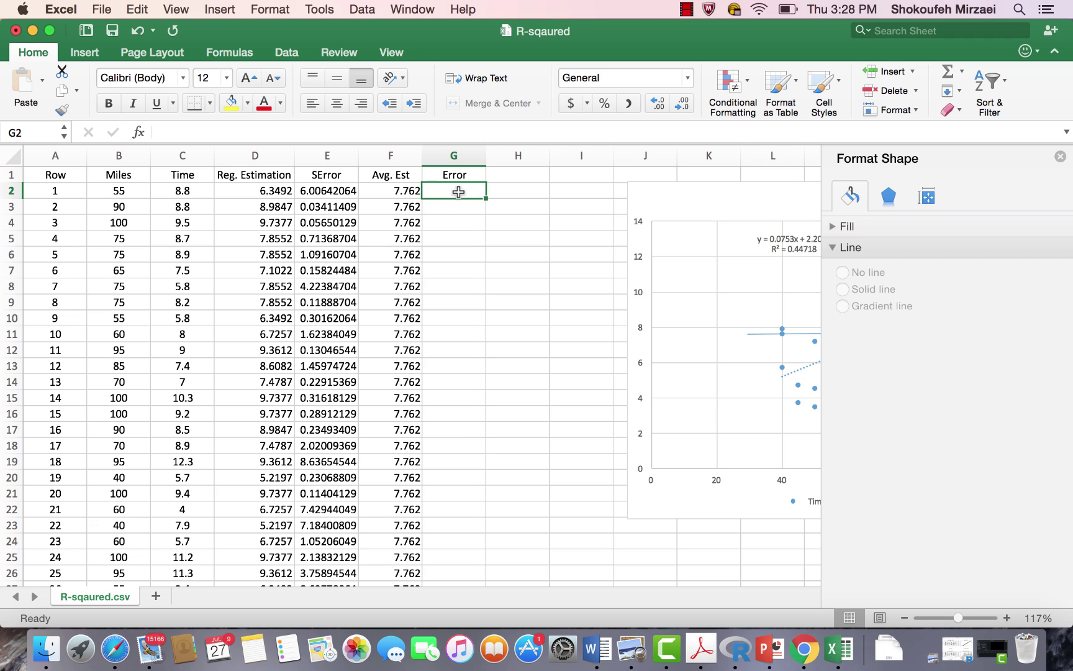
- Calculate the squared error of the average estimate in G2 with =(C2-F2)^2 and fill it down the Error column
{"action": "type", "text": "=("}
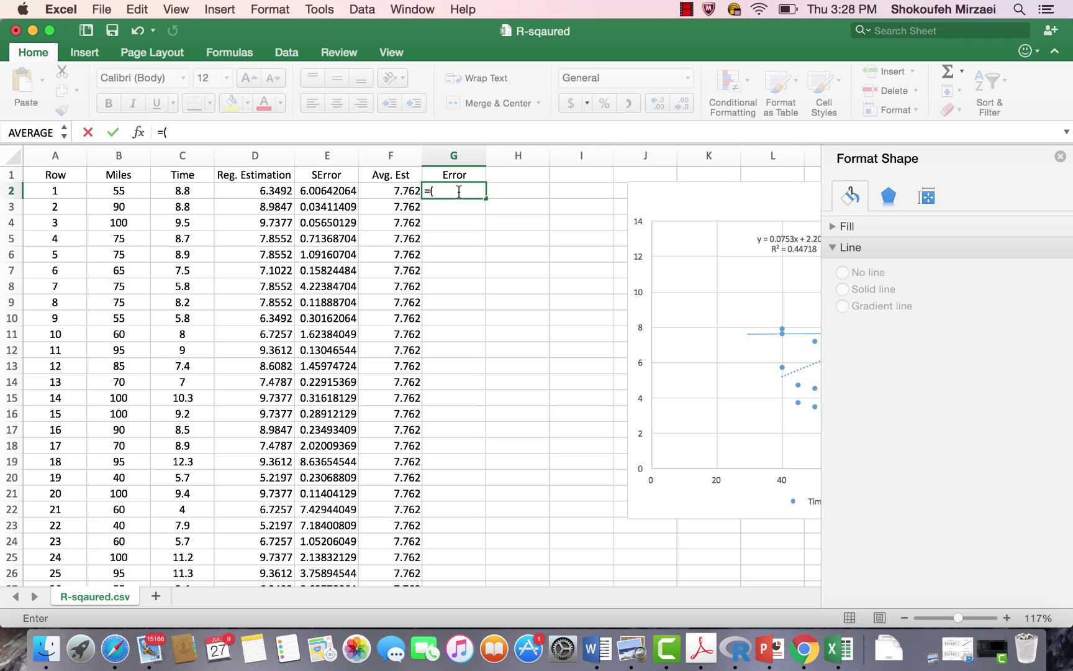
{"action": "left_click", "coordinate": [190, 187]}
{"action": "type", "text": "-"}
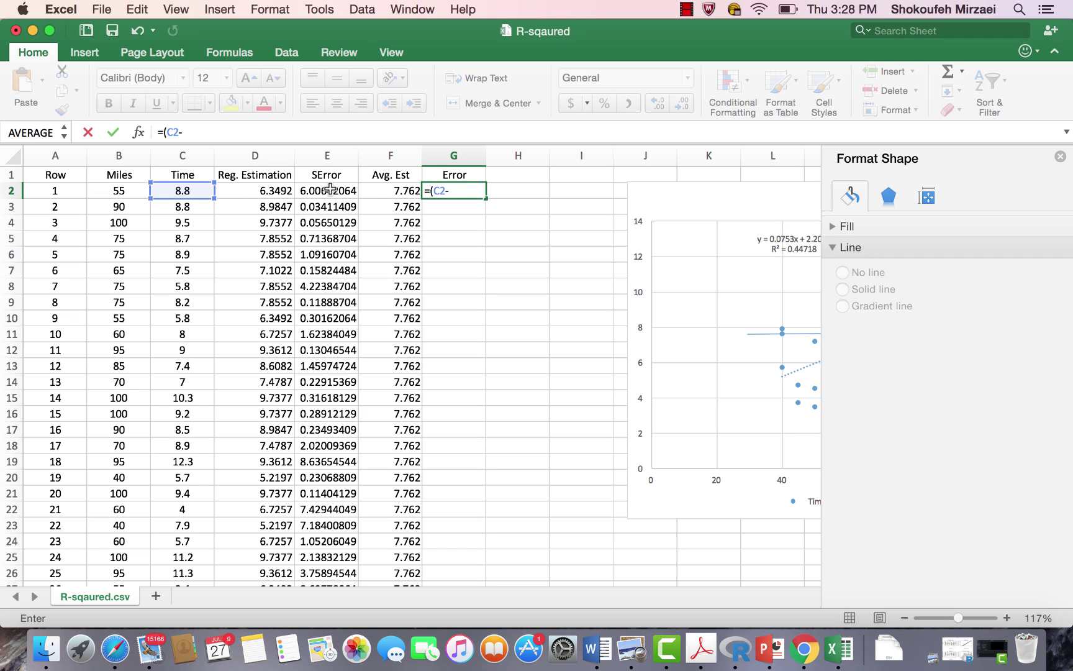
{"action": "left_click", "coordinate": [378, 190]}
{"action": "type", "text": ")"}
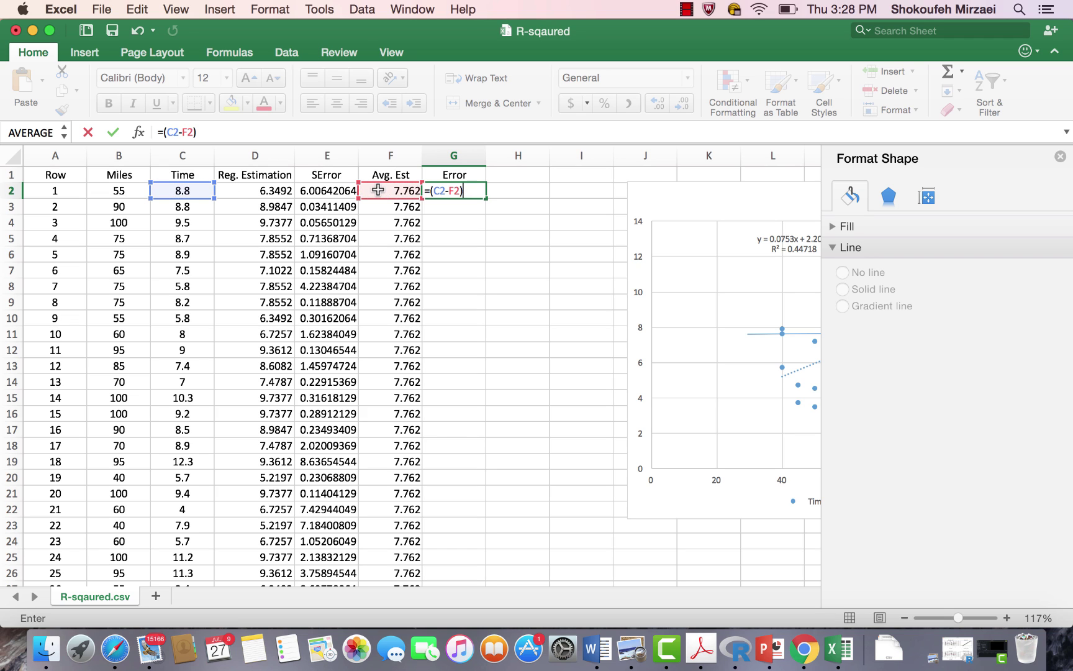
{"action": "type", "text": "^2"}
{"action": "key", "text": "Return"}
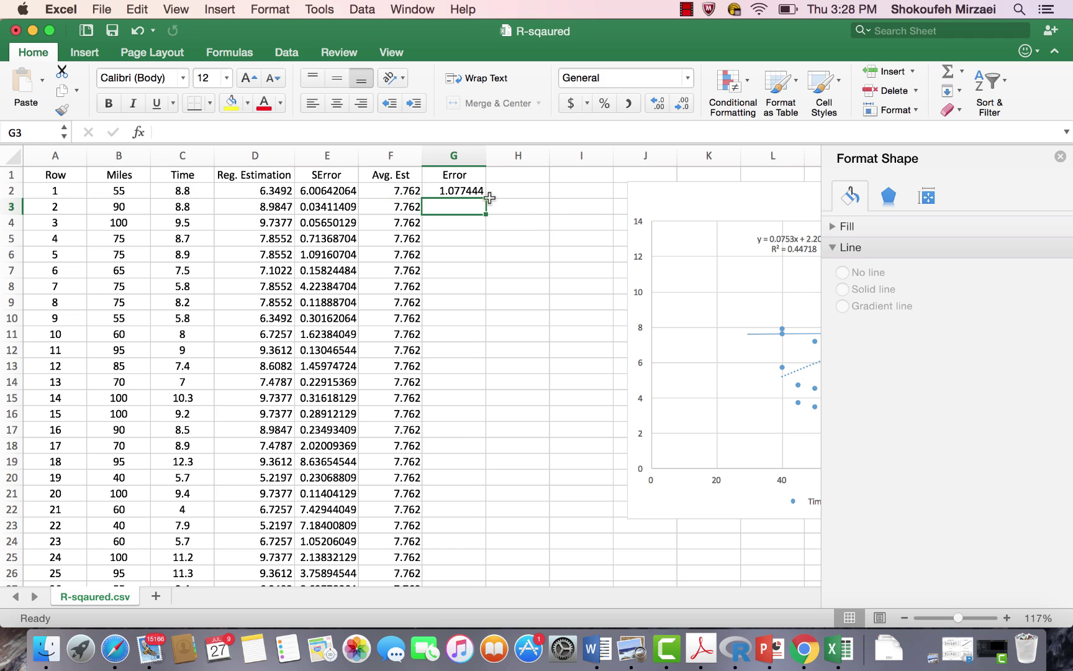
{"action": "double_click", "coordinate": [485, 198]}
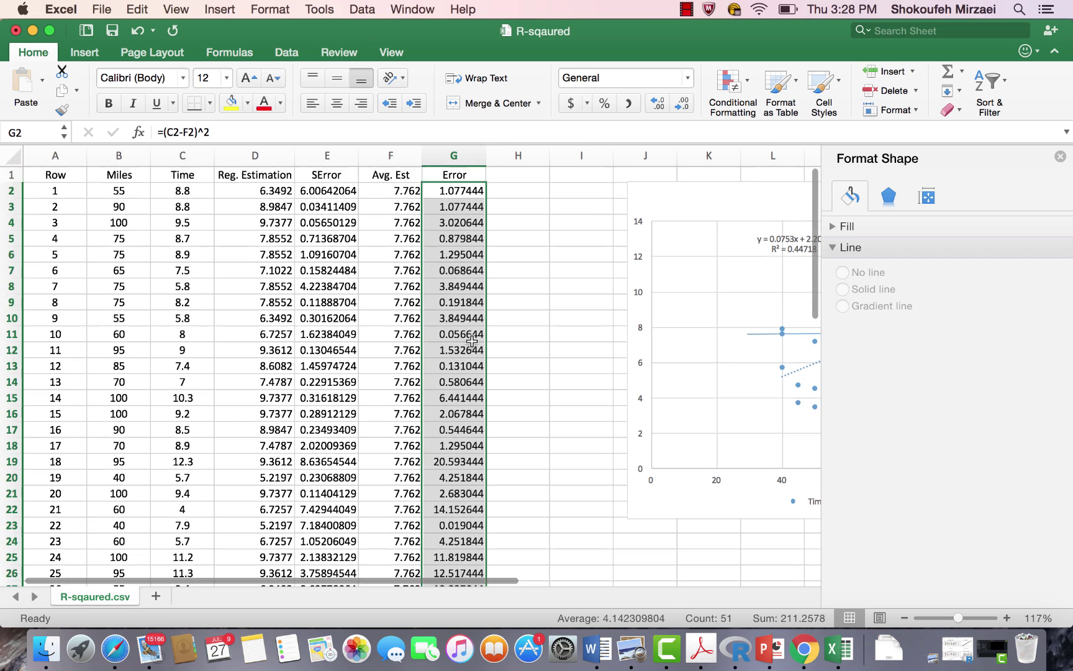
- Clear the surplus filled formulas from G52 and F52 in the average row
{"action": "scroll", "coordinate": [471, 341], "scroll_direction": "down", "scroll_amount": 15}
{"action": "scroll", "coordinate": [471, 360], "scroll_direction": "up", "scroll_amount": 5}
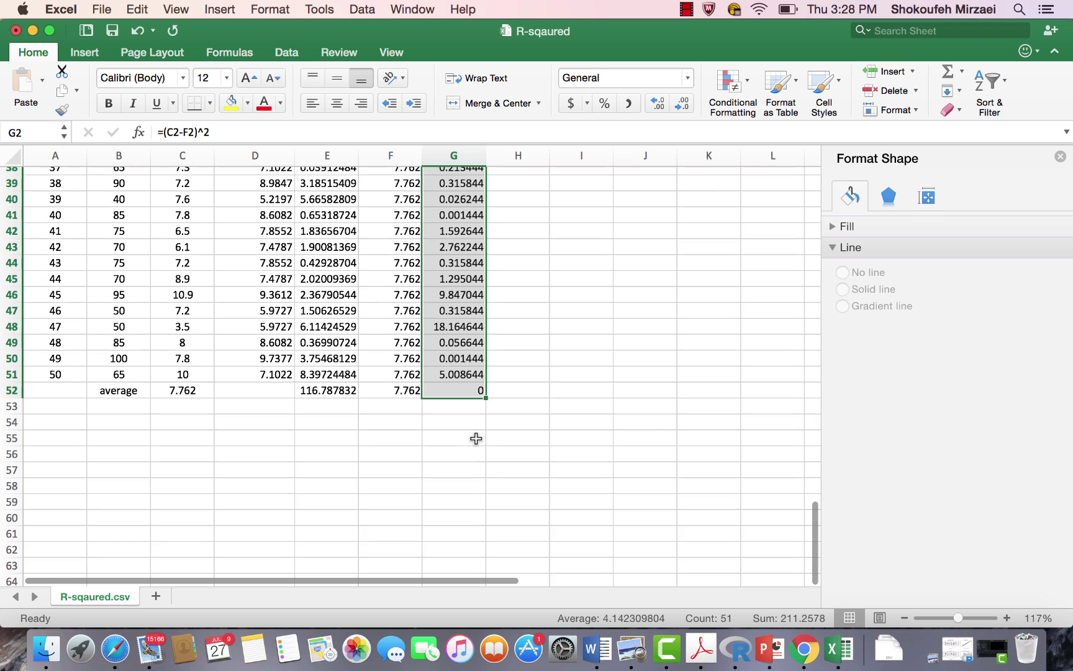
{"action": "left_click", "coordinate": [468, 402]}
{"action": "key", "text": "Delete"}
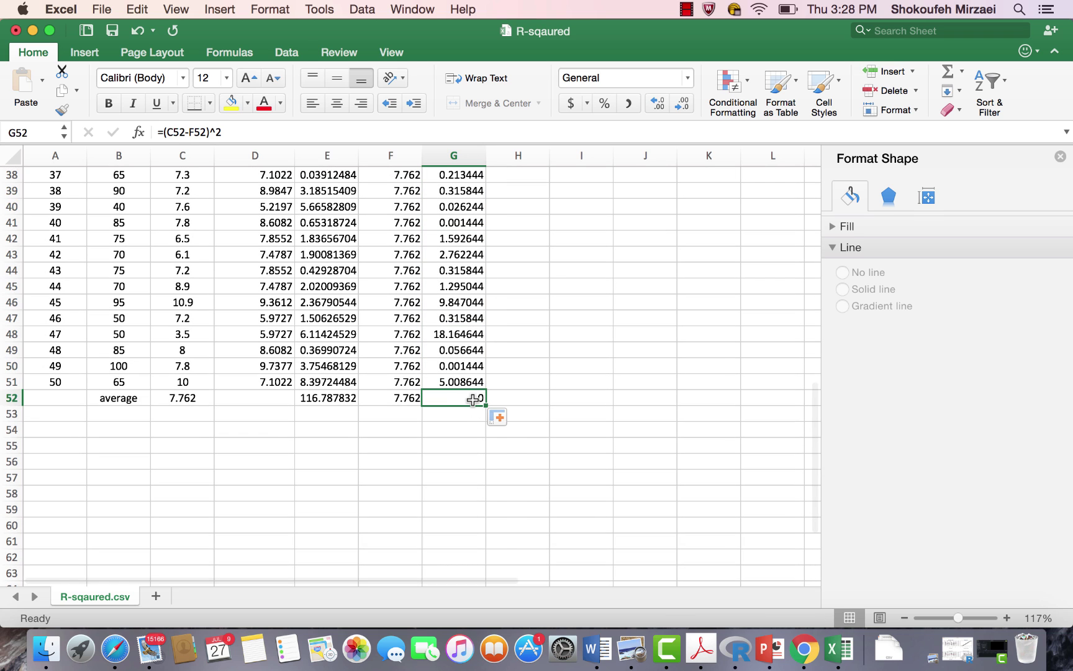
{"action": "left_click", "coordinate": [399, 399]}
{"action": "key", "text": "Delete"}
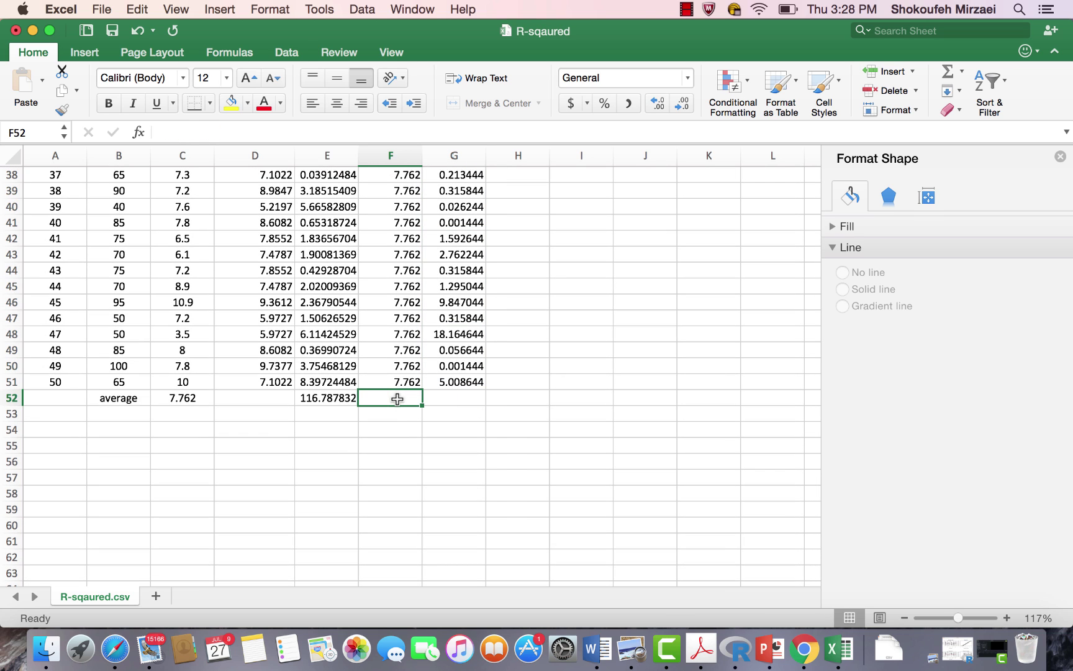
- Total the squared errors of the average estimate in G52 with =SUM(G2:G51)
{"action": "left_click", "coordinate": [467, 401]}
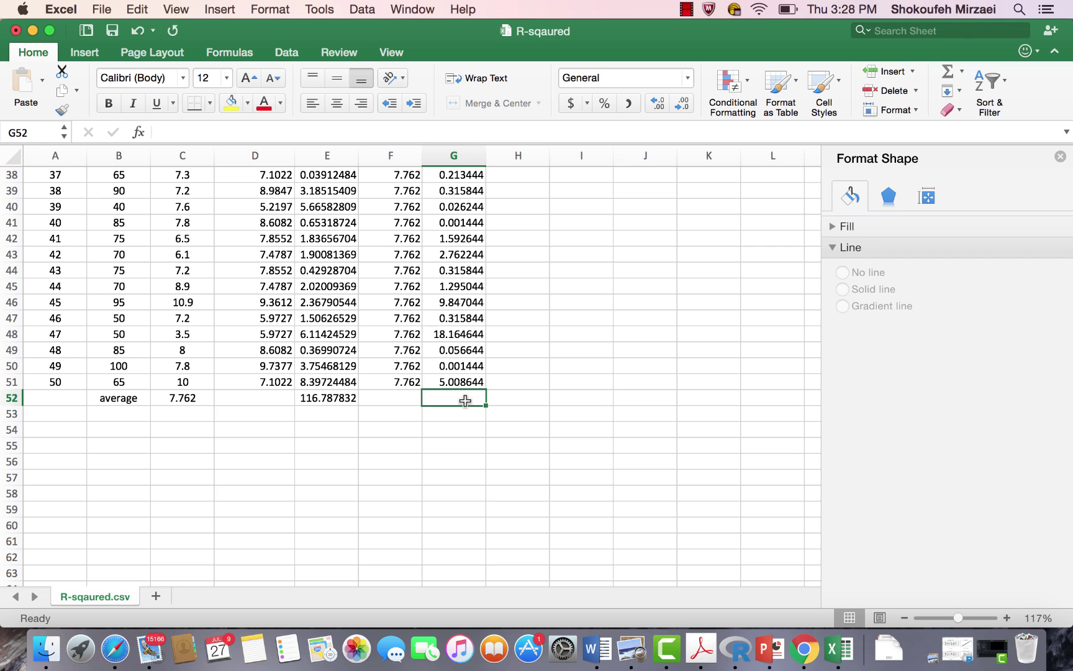
{"action": "left_click", "coordinate": [947, 73]}
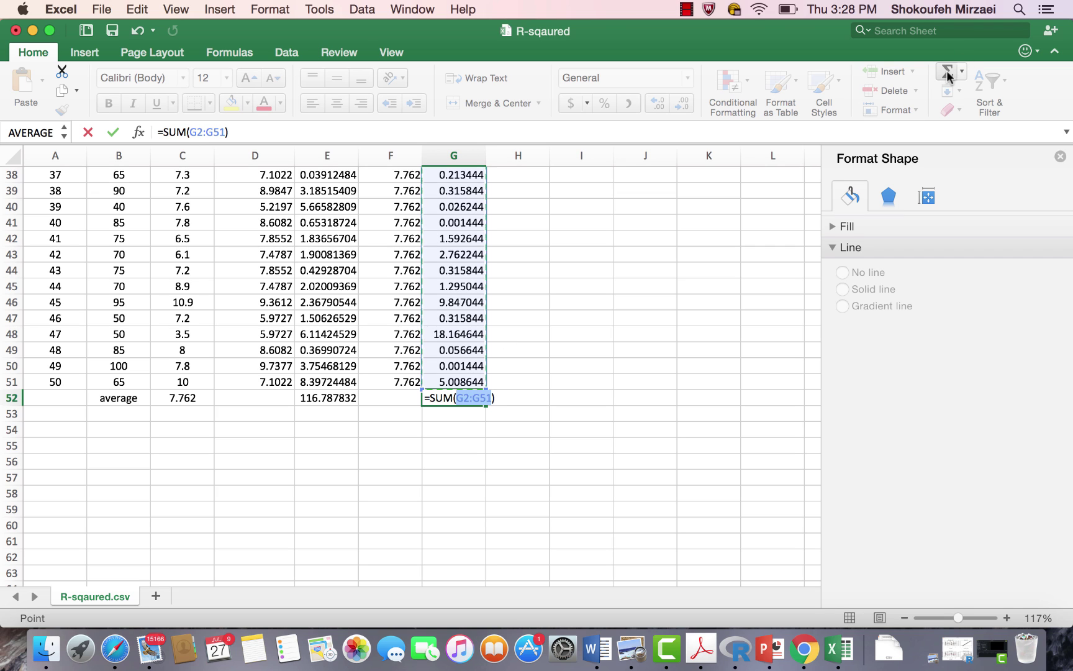
{"action": "key", "text": "Return"}
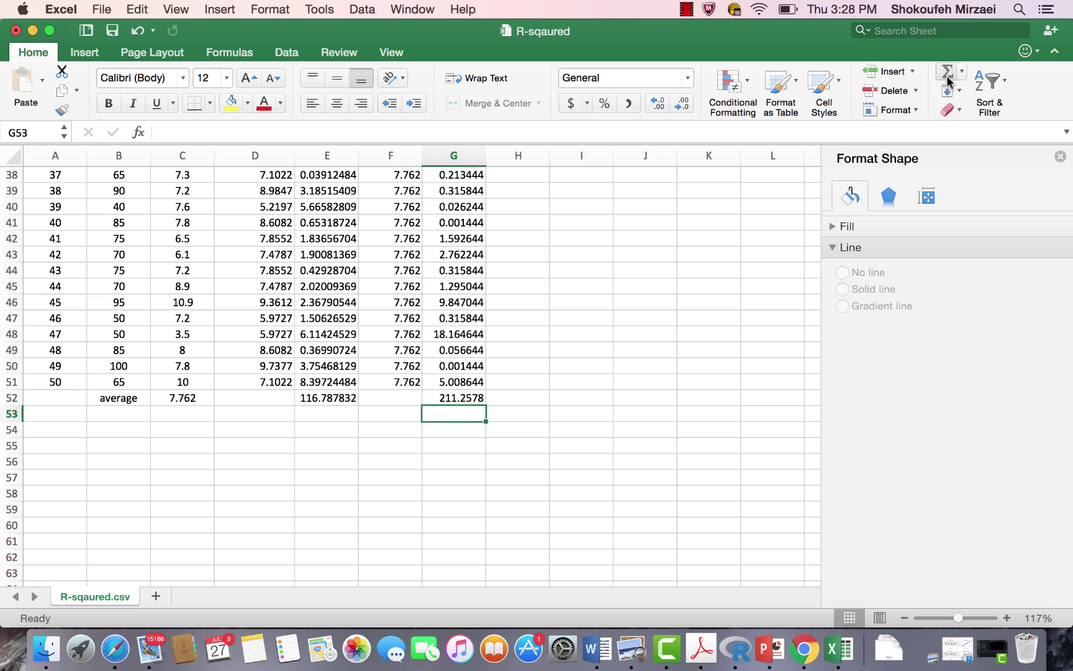
{"action": "left_click", "coordinate": [461, 399]}
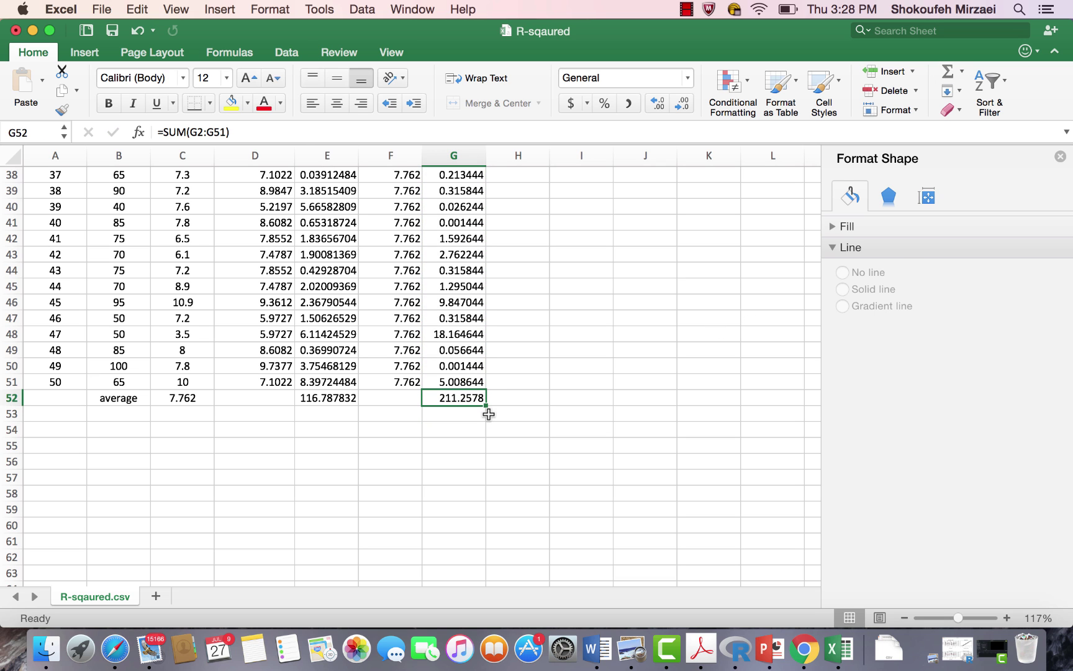
- Label the two squared-error totals in row 52 with "SSE" in D52 and "SST" in F52
{"action": "scroll", "coordinate": [489, 415], "scroll_direction": "up", "scroll_amount": 3}
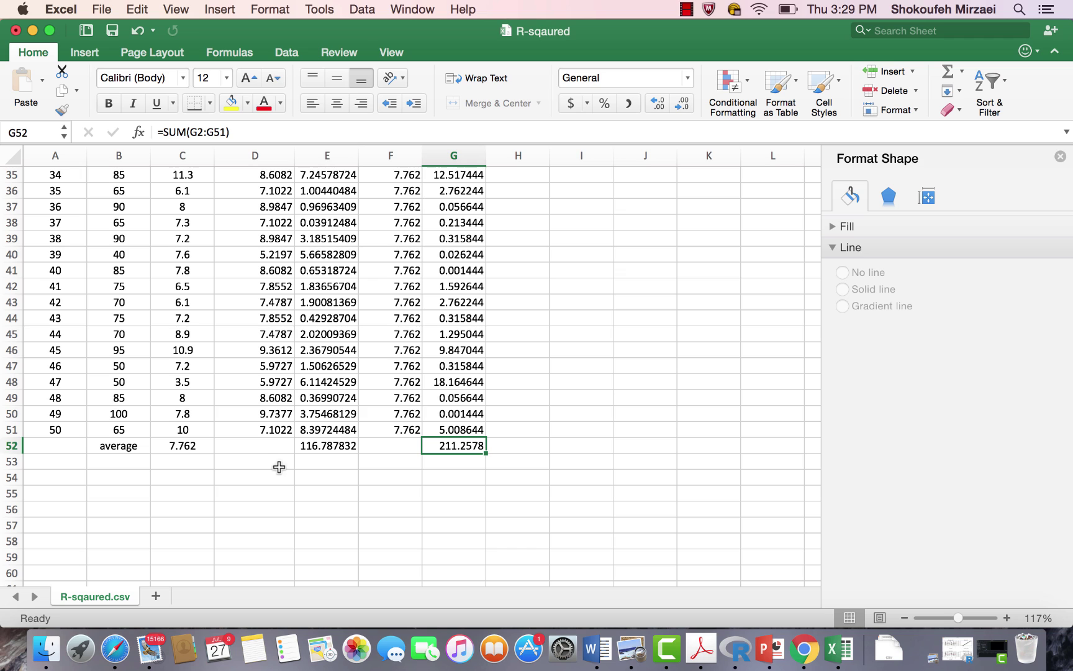
{"action": "left_click", "coordinate": [308, 450]}
{"action": "left_click", "coordinate": [274, 446]}
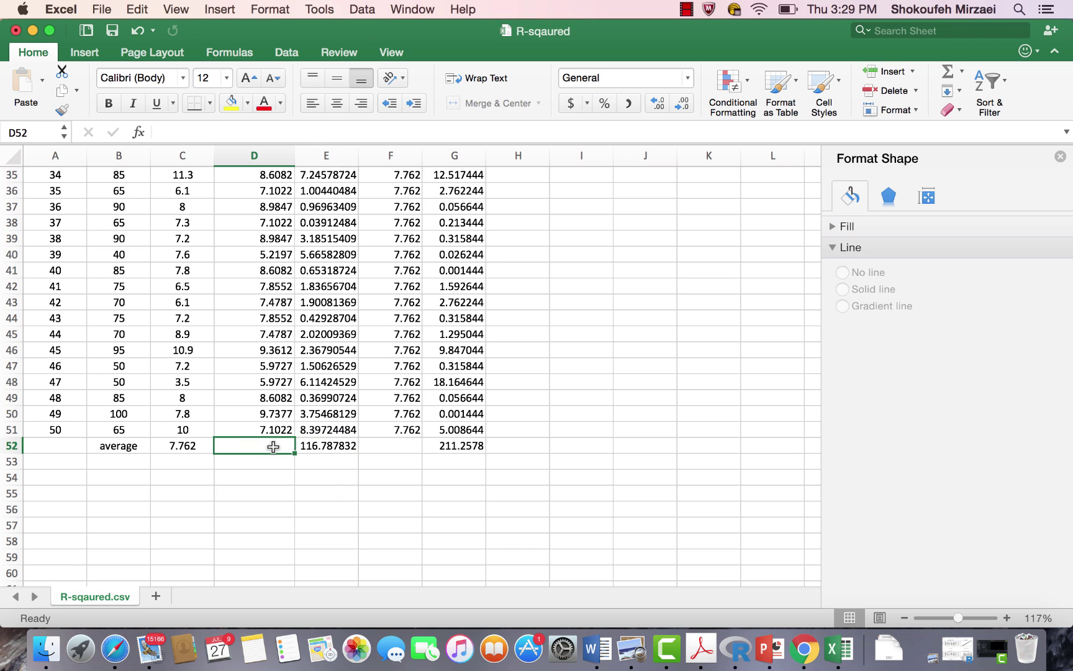
{"action": "type", "text": "SSE"}
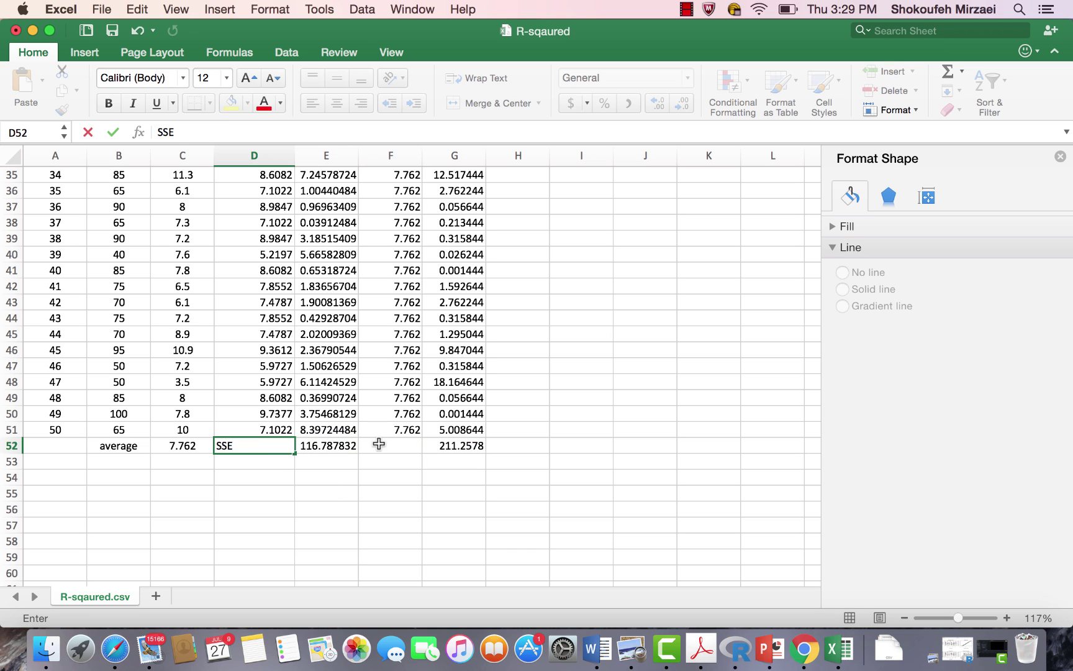
{"action": "left_click", "coordinate": [395, 446]}
{"action": "type", "text": "SST"}
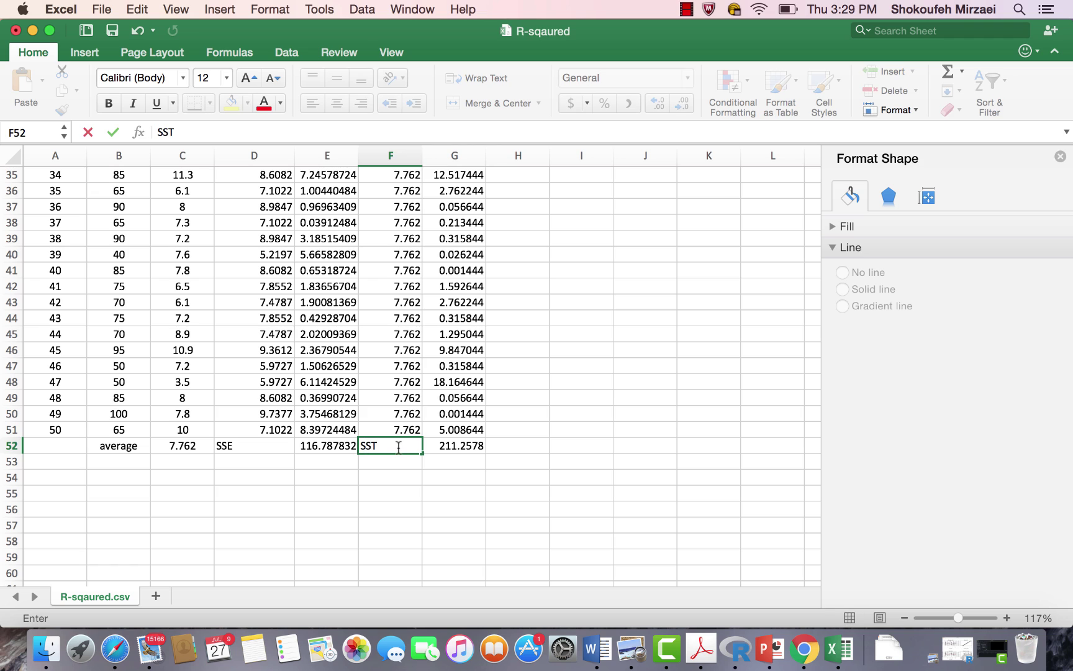
{"action": "key", "text": "Return"}
{"action": "left_click", "coordinate": [404, 447]}
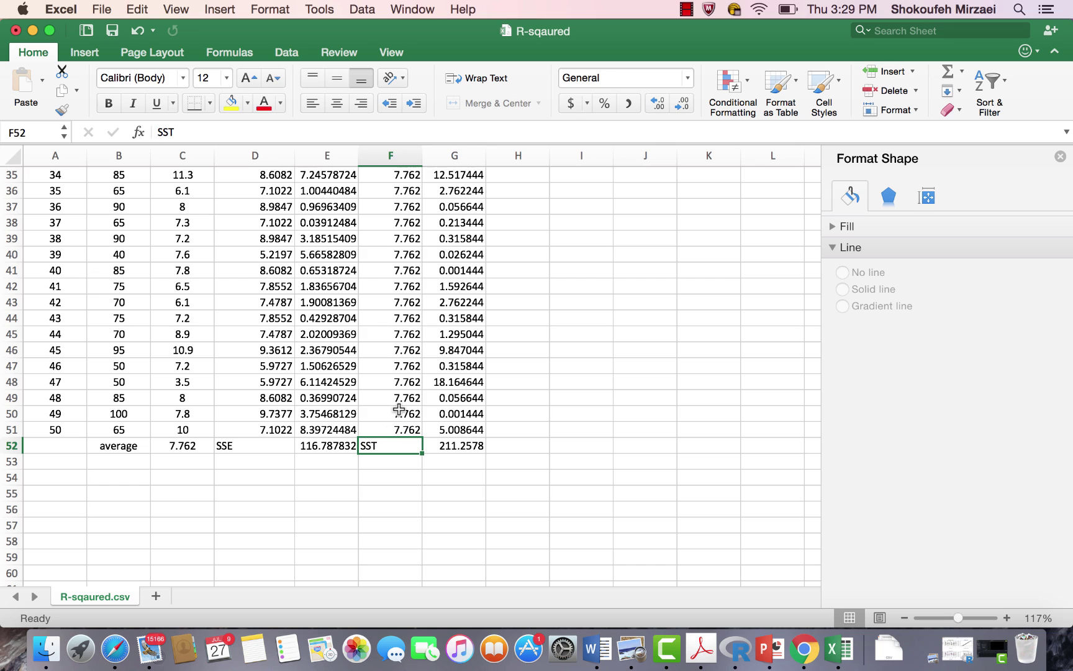
- Label E54 "SSR" and calculate the difference between SST and SSE in F54 with =G52-E52
{"action": "left_click", "coordinate": [254, 448]}
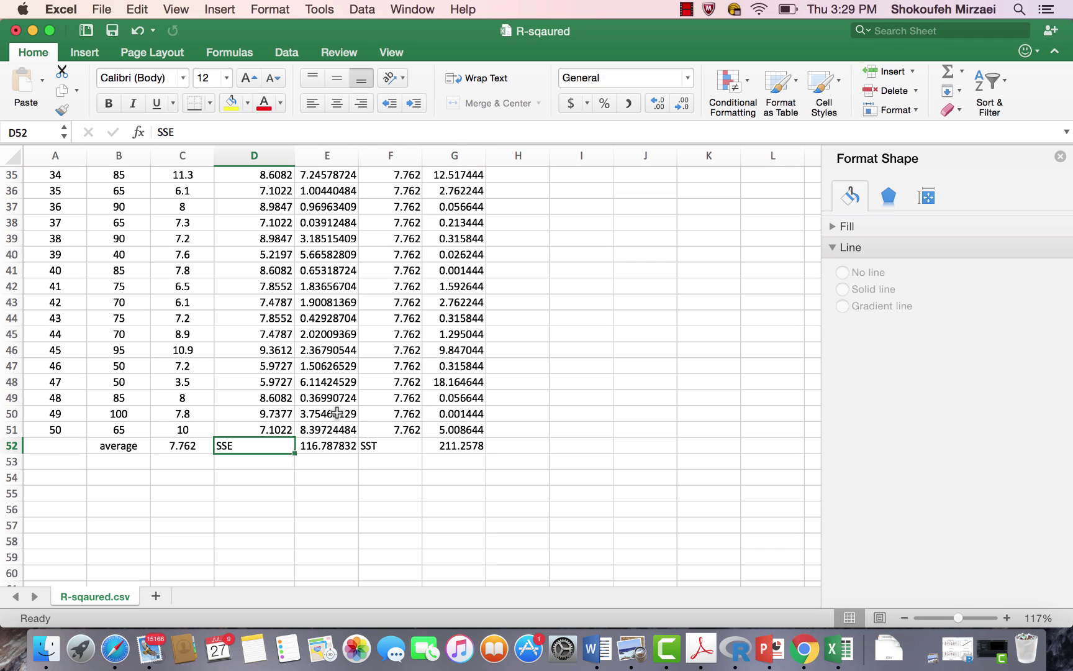
{"action": "left_click", "coordinate": [323, 477]}
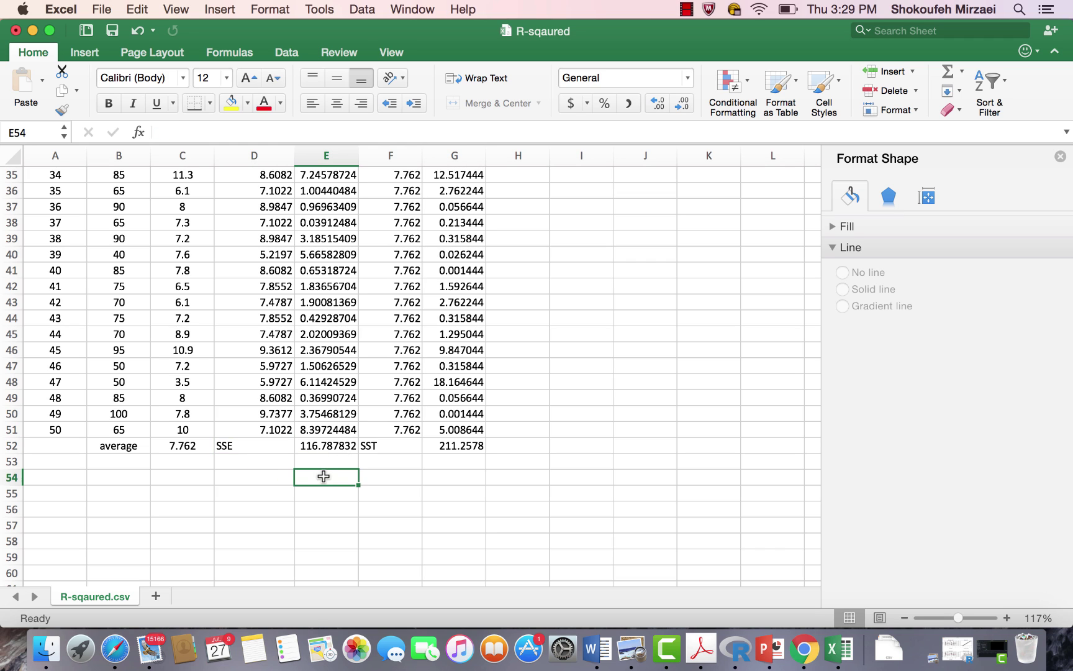
{"action": "type", "text": "SSR"}
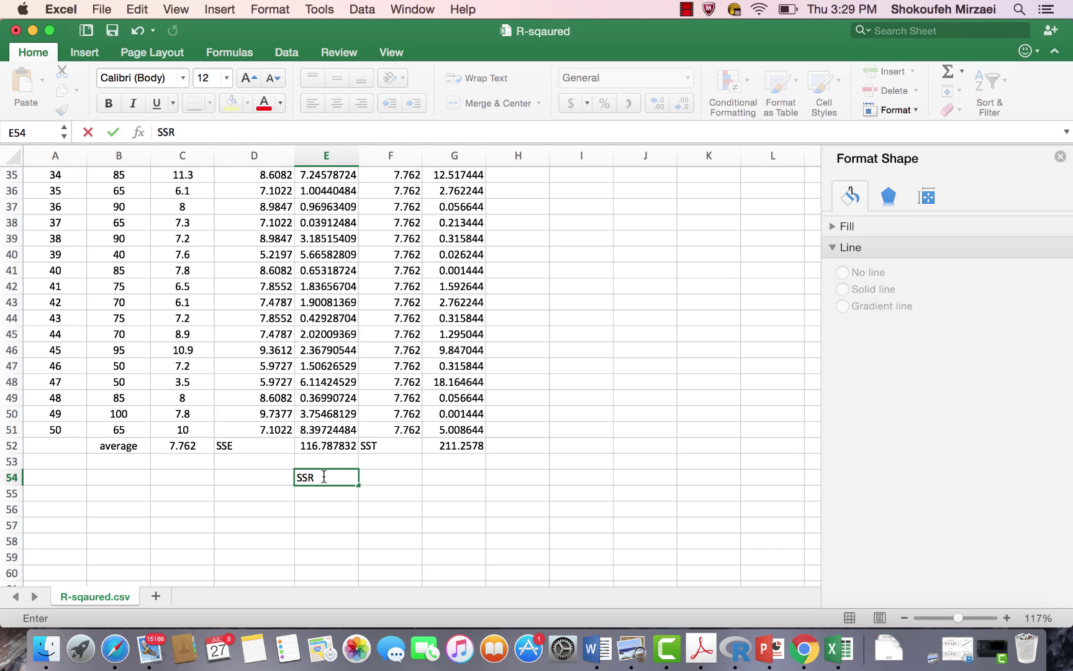
{"action": "key", "text": "Tab"}
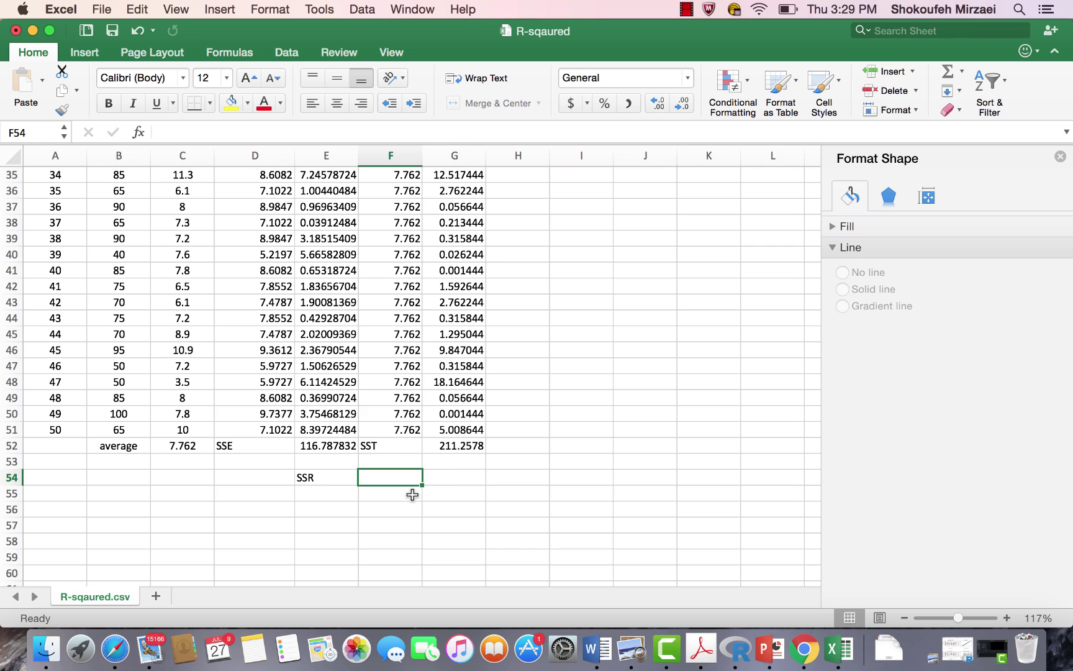
{"action": "type", "text": "="}
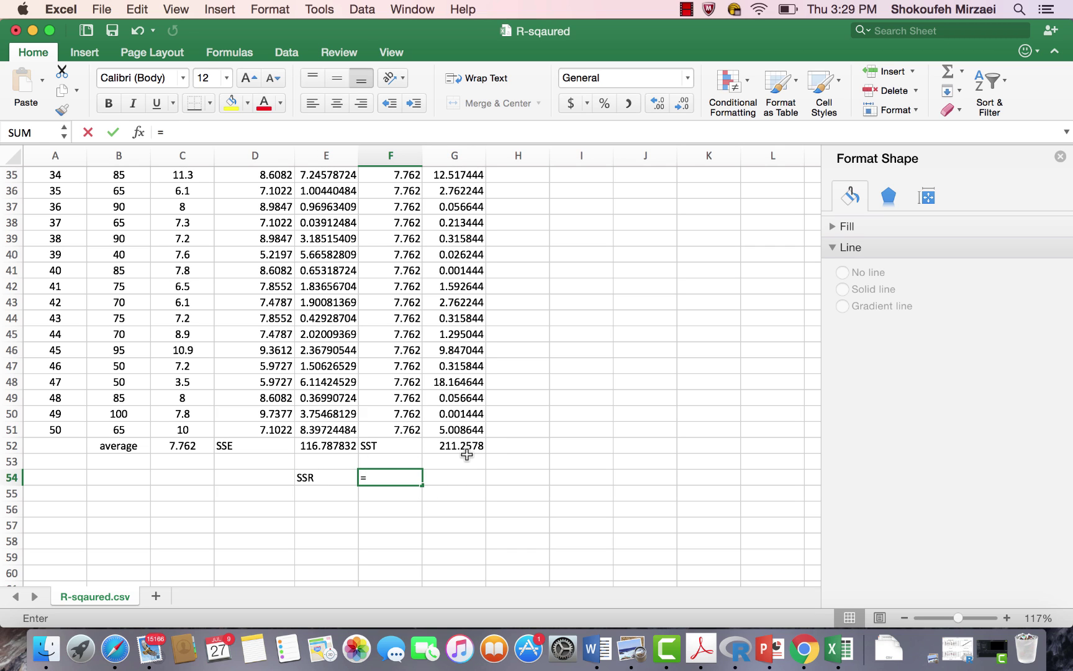
{"action": "left_click", "coordinate": [461, 446]}
{"action": "type", "text": "-"}
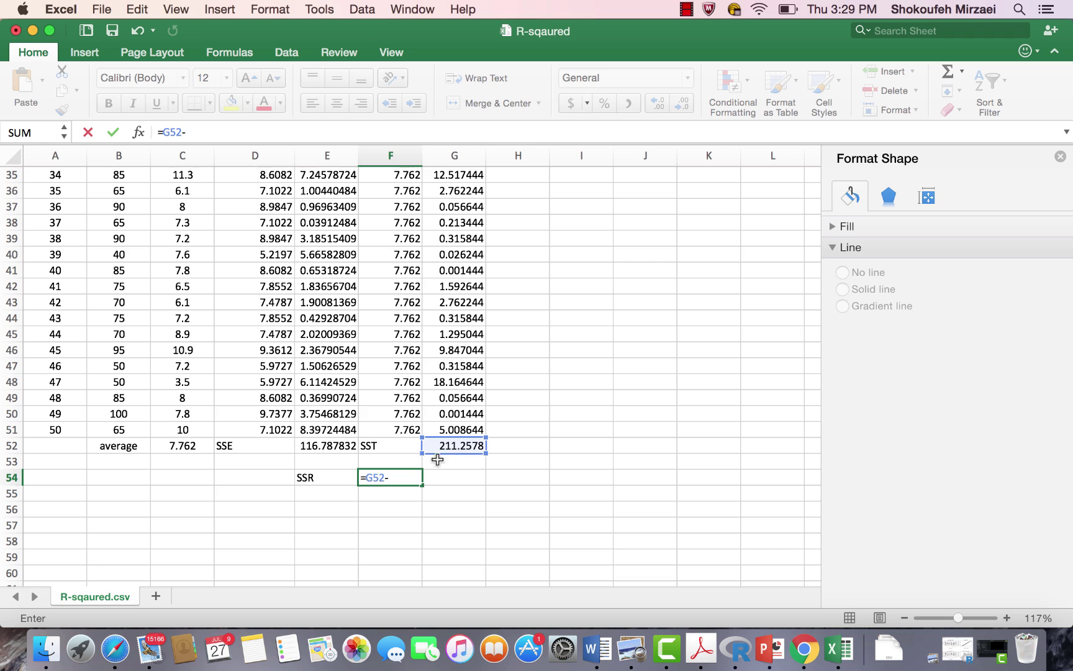
{"action": "left_click", "coordinate": [327, 445]}
{"action": "key", "text": "Return"}
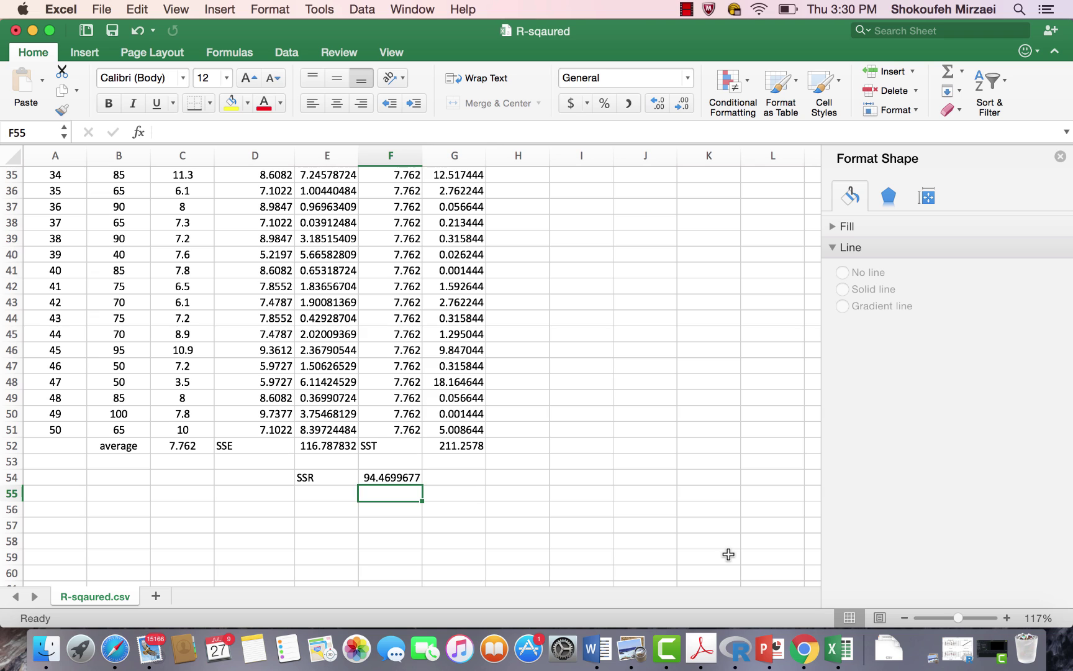
- Enter the caption "% improvement in error when using regression model instead of average" in E55
{"action": "scroll", "coordinate": [620, 467], "scroll_direction": "down", "scroll_amount": 1}
{"action": "left_click", "coordinate": [343, 491]}
{"action": "type", "text": "% improvement in error when using regression model instead of average"}
{"action": "key", "text": "Return"}
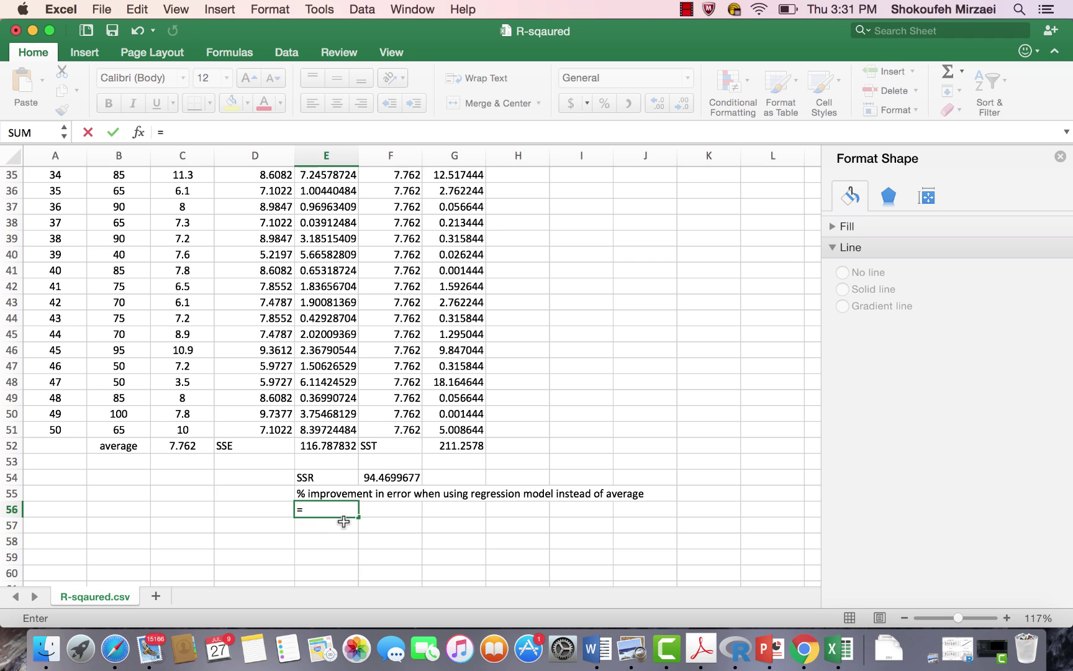
- Calculate SSR as a percentage of SST in E56 with =F54/G52*100
{"action": "left_click", "coordinate": [385, 478]}
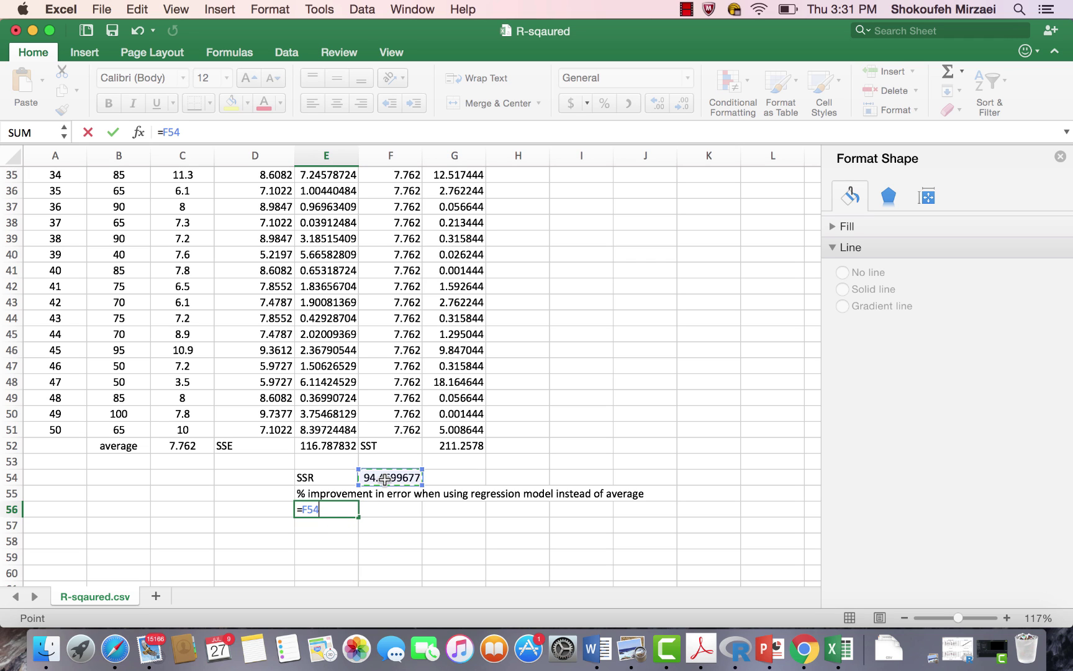
{"action": "left_click", "coordinate": [456, 445]}
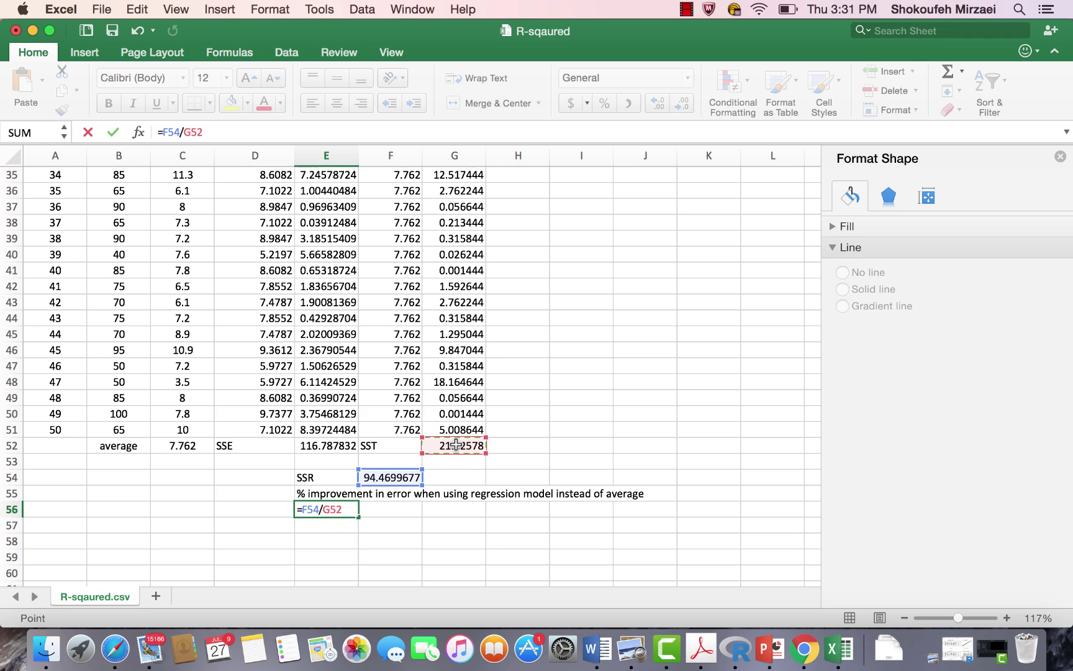
{"action": "key", "text": "Return"}
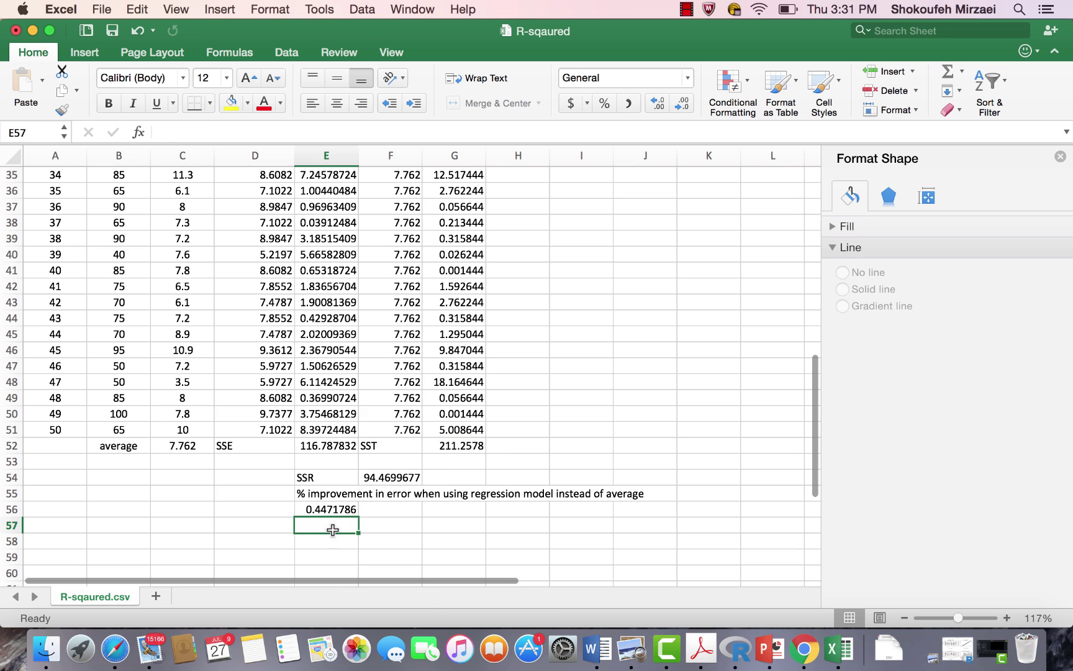
{"action": "left_click", "coordinate": [336, 506]}
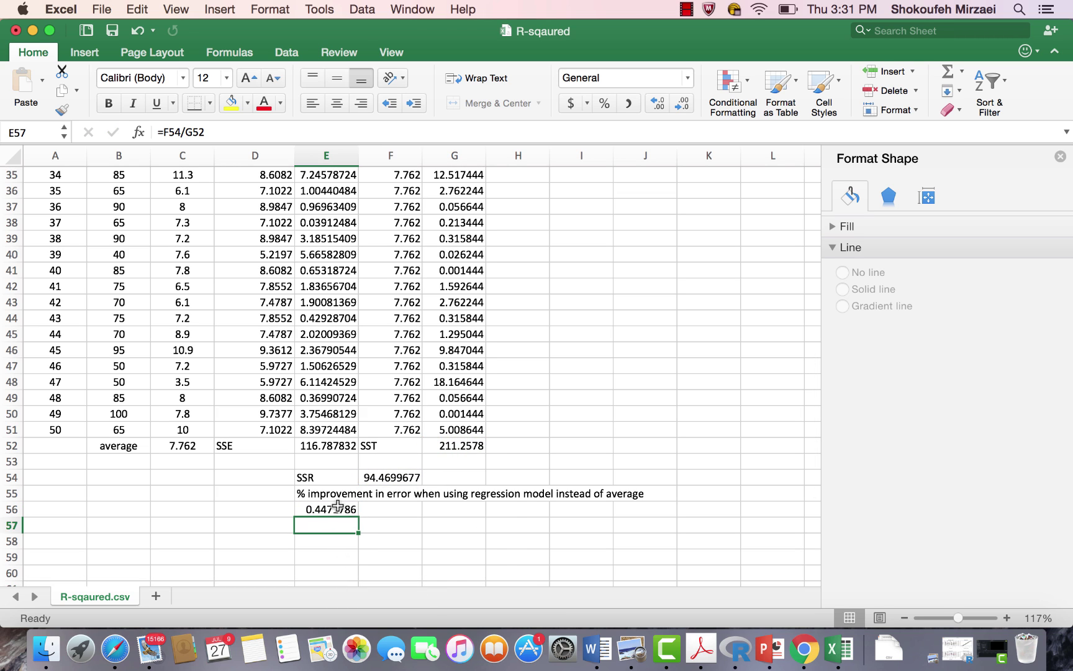
{"action": "left_click", "coordinate": [279, 133]}
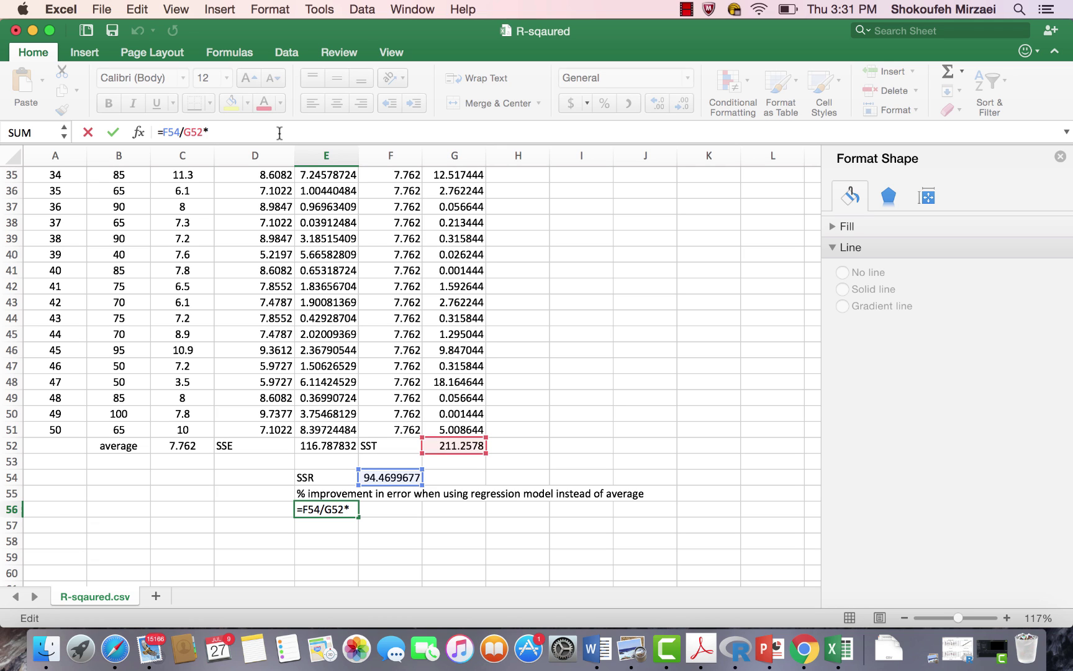
{"action": "type", "text": "*100"}
{"action": "key", "text": "Return"}
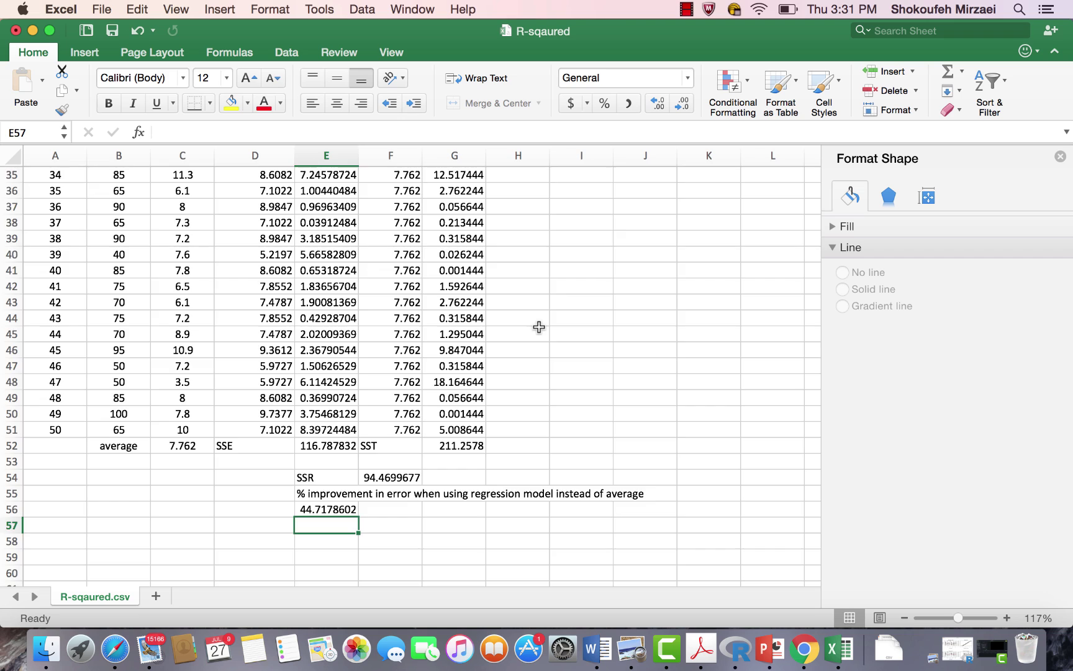
- Move the Time scatter chart leftwards until it covers columns E to K and is fully in view
{"action": "scroll", "coordinate": [538, 327], "scroll_direction": "up", "scroll_amount": 15}
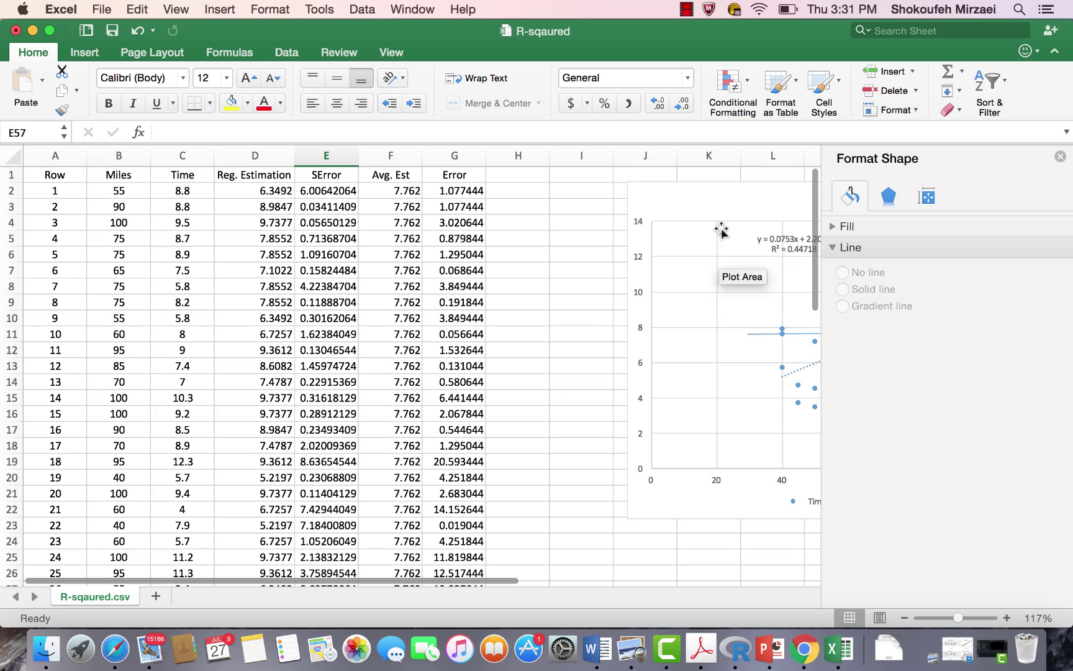
{"action": "left_click_drag", "start_coordinate": [735, 192], "coordinate": [553, 187]}
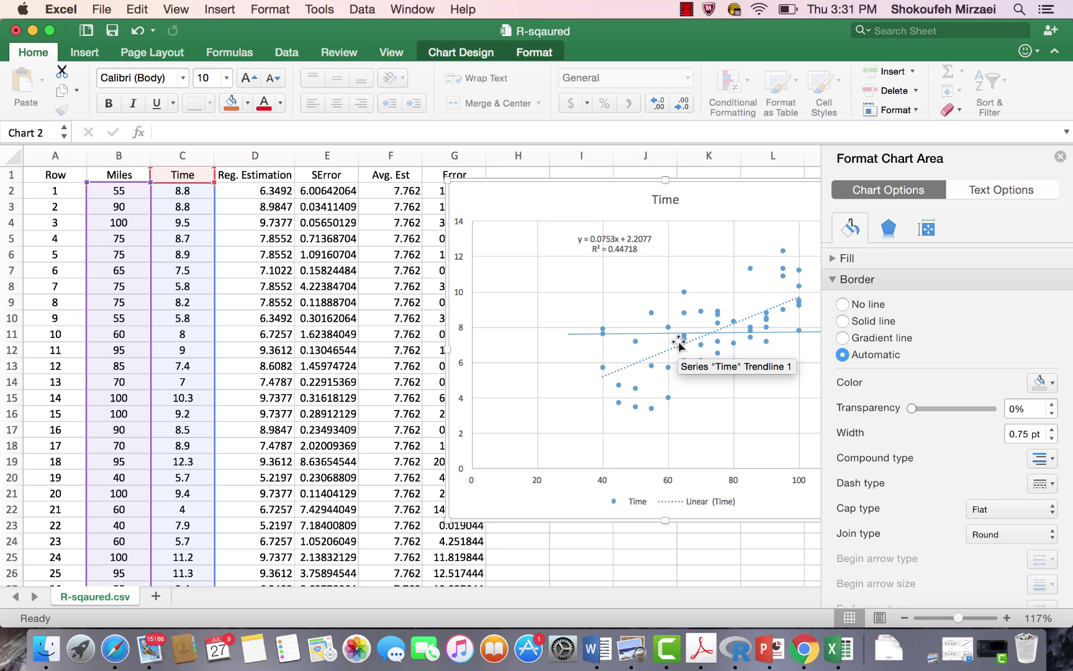
{"action": "left_click_drag", "start_coordinate": [615, 187], "coordinate": [455, 197]}
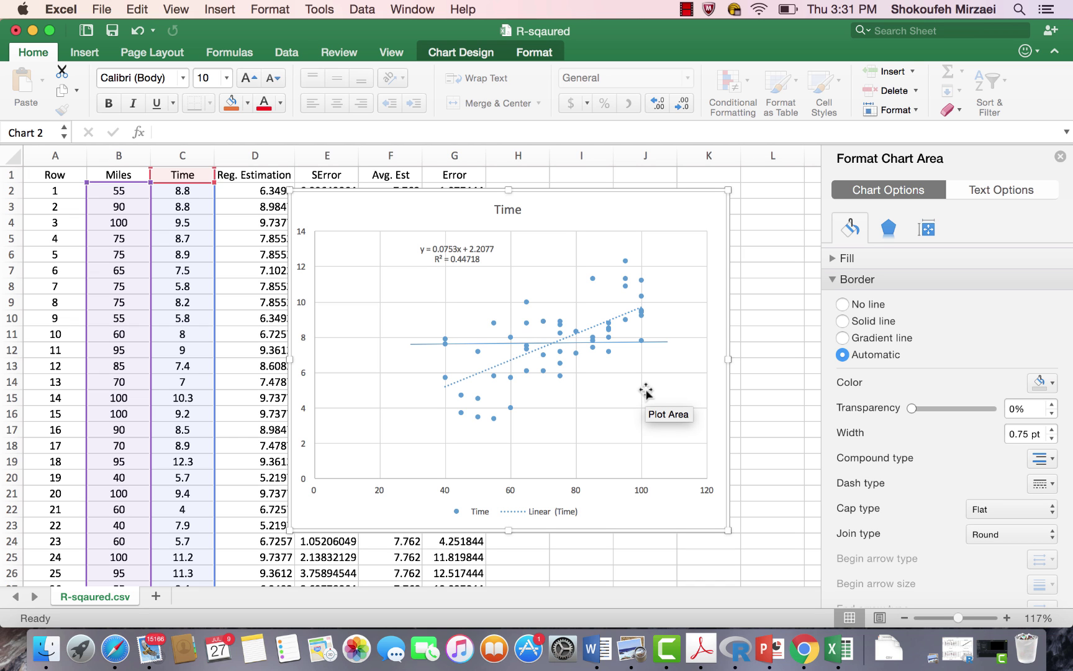
- Note the SST definition in row 51, with "SST=" in H51 and "sum(Xi-Xbar)^2" in I51
{"action": "scroll", "coordinate": [549, 467], "scroll_direction": "down", "scroll_amount": 10}
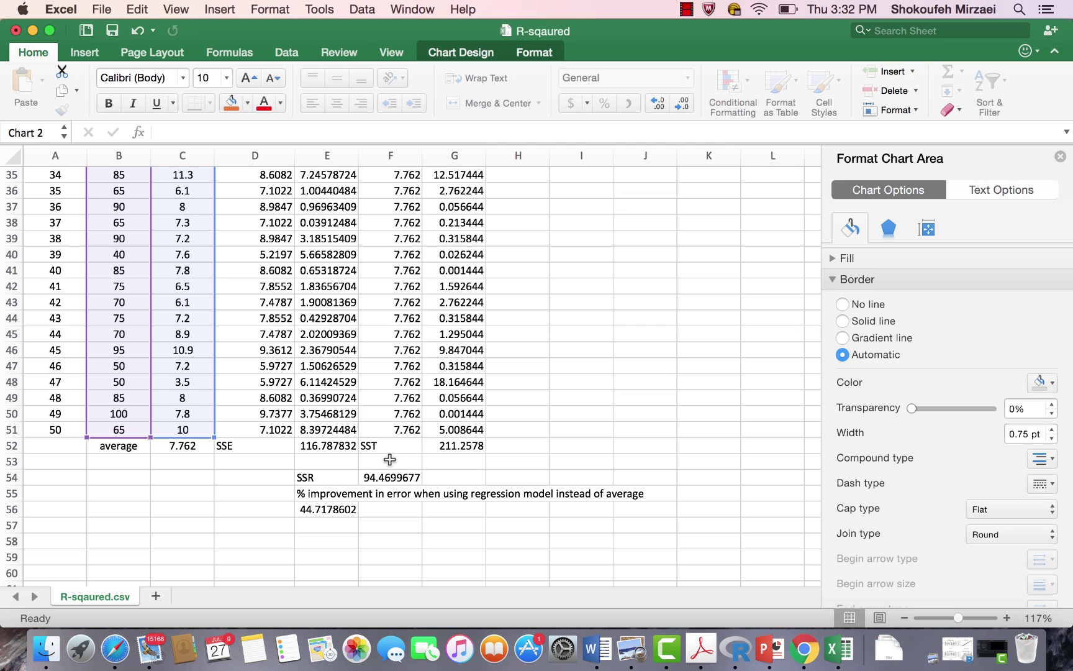
{"action": "left_click", "coordinate": [559, 428]}
{"action": "type", "text": "su"}
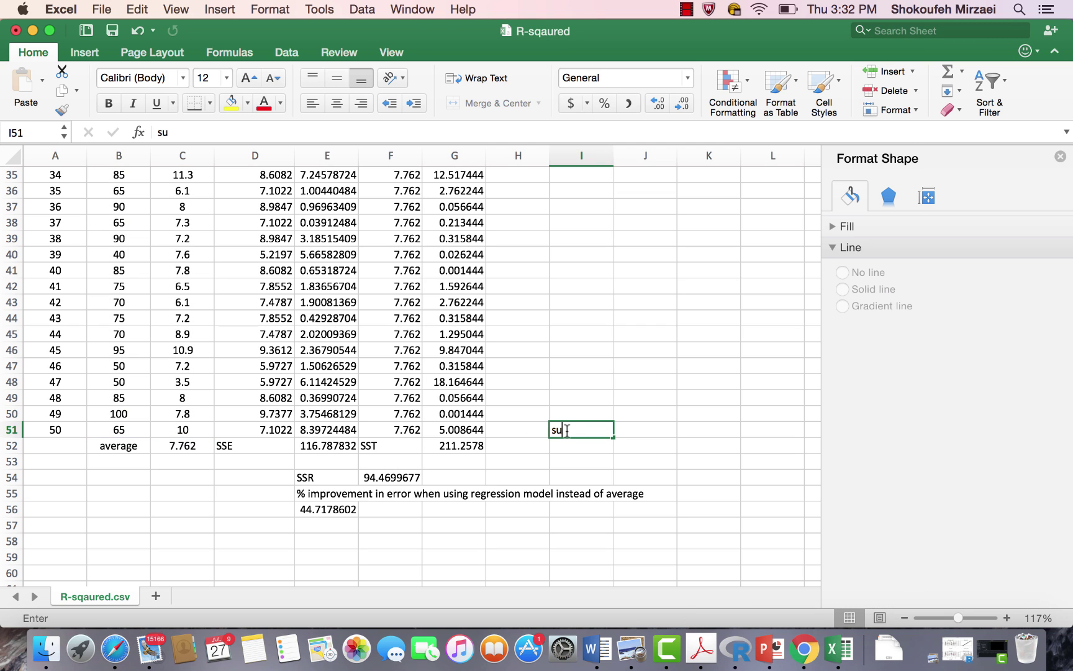
{"action": "type", "text": "m(Xi-Xbar)^2"}
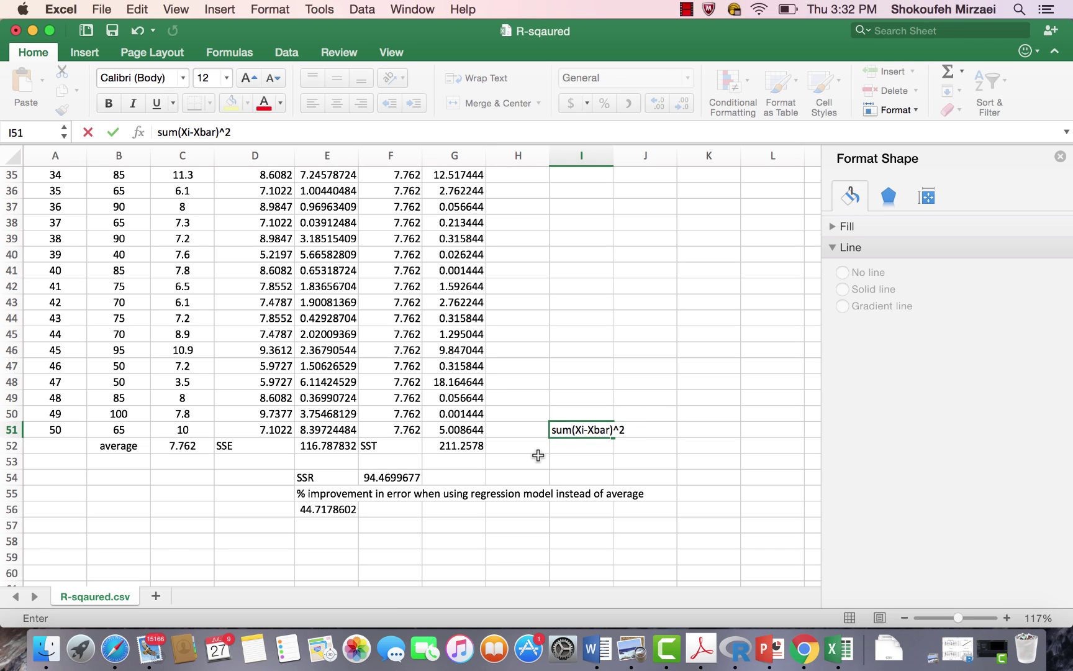
{"action": "left_click", "coordinate": [536, 429]}
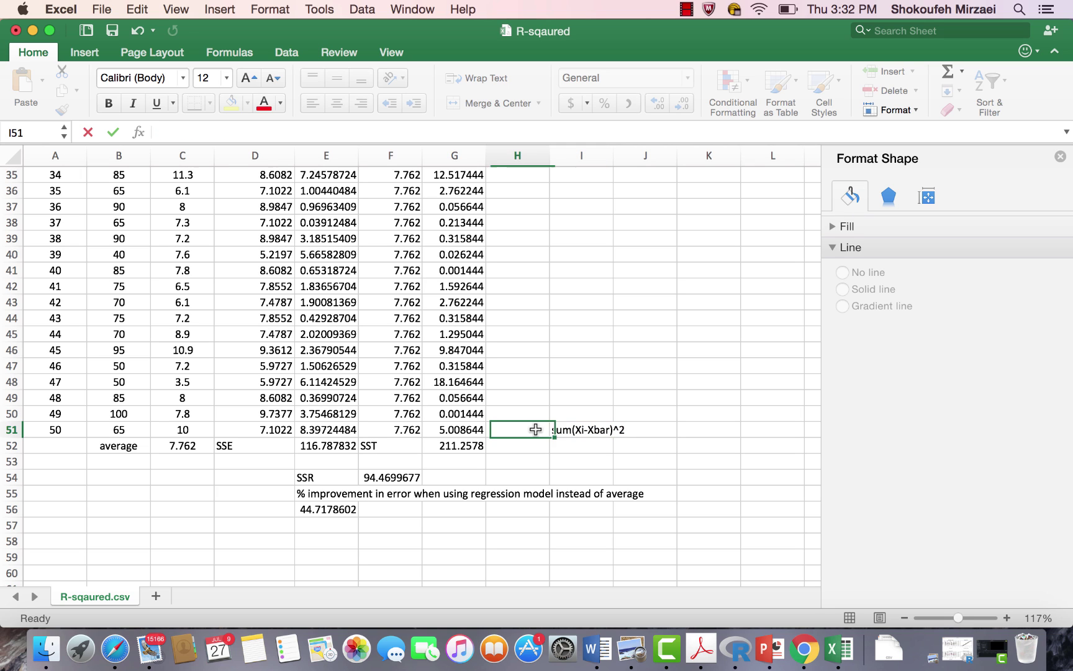
{"action": "type", "text": "SST="}
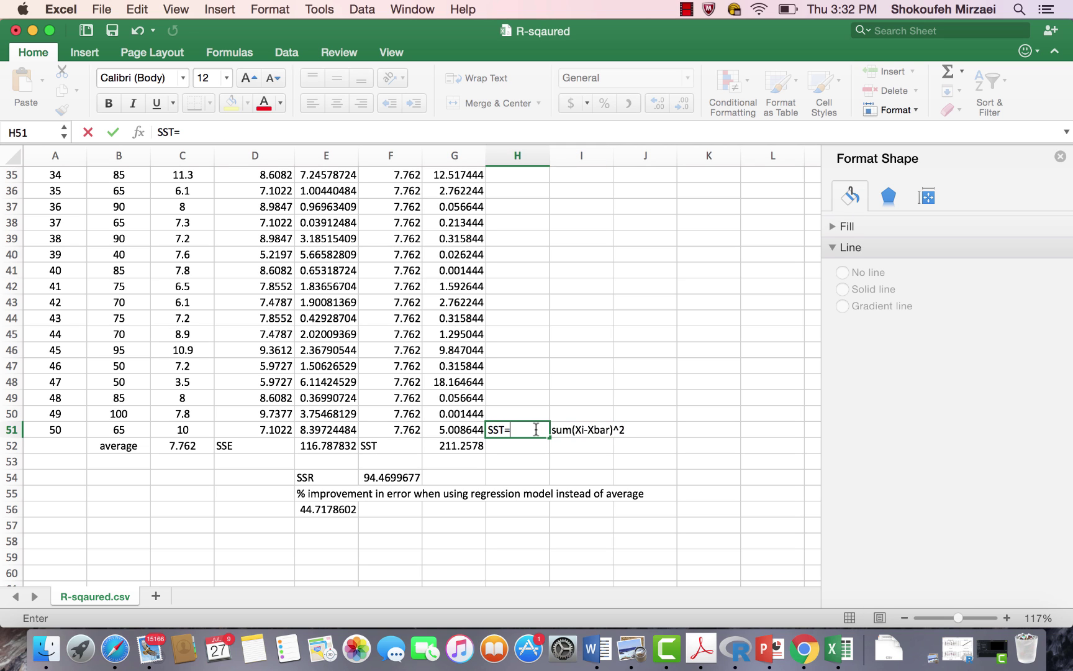
{"action": "key", "text": "Return"}
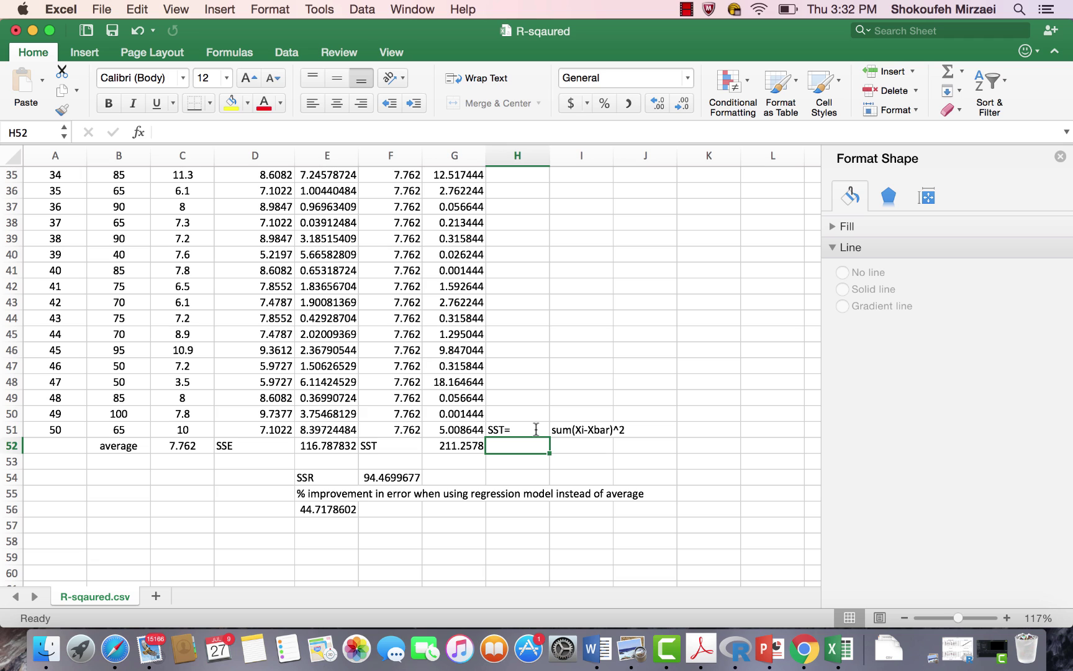
- Note the SSE definition in row 52, with "SSE=" in H52 and "sum(xi-Yhati)^2" in I52
{"action": "type", "text": "SSE="}
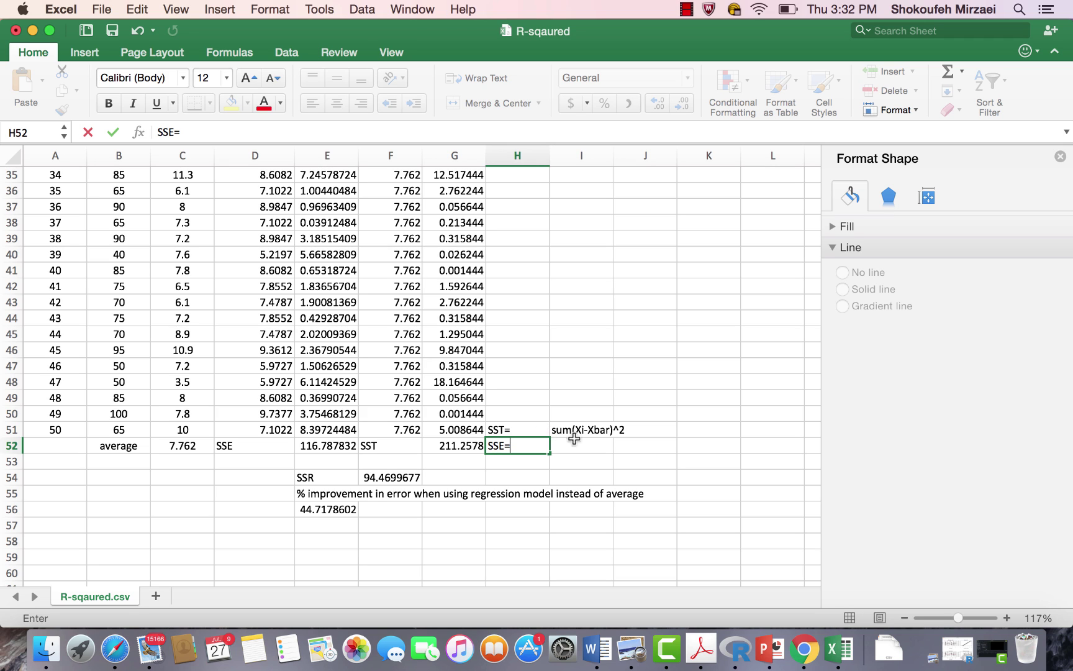
{"action": "left_click", "coordinate": [580, 444]}
{"action": "type", "text": "sum(Xi-Xbar)^2"}
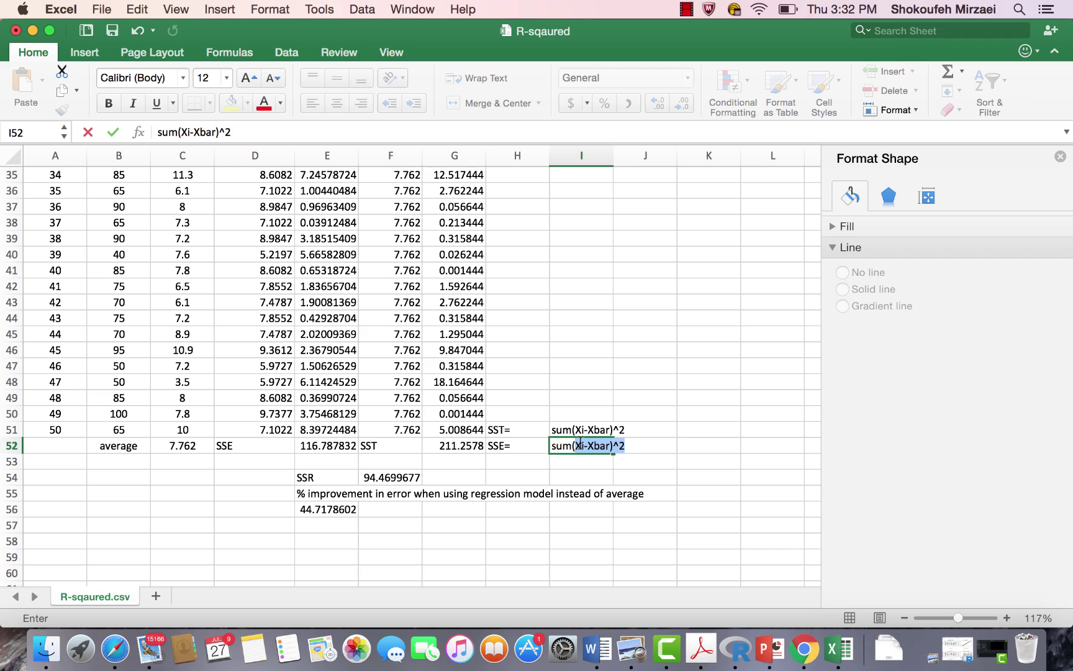
{"action": "type", "text": "x"}
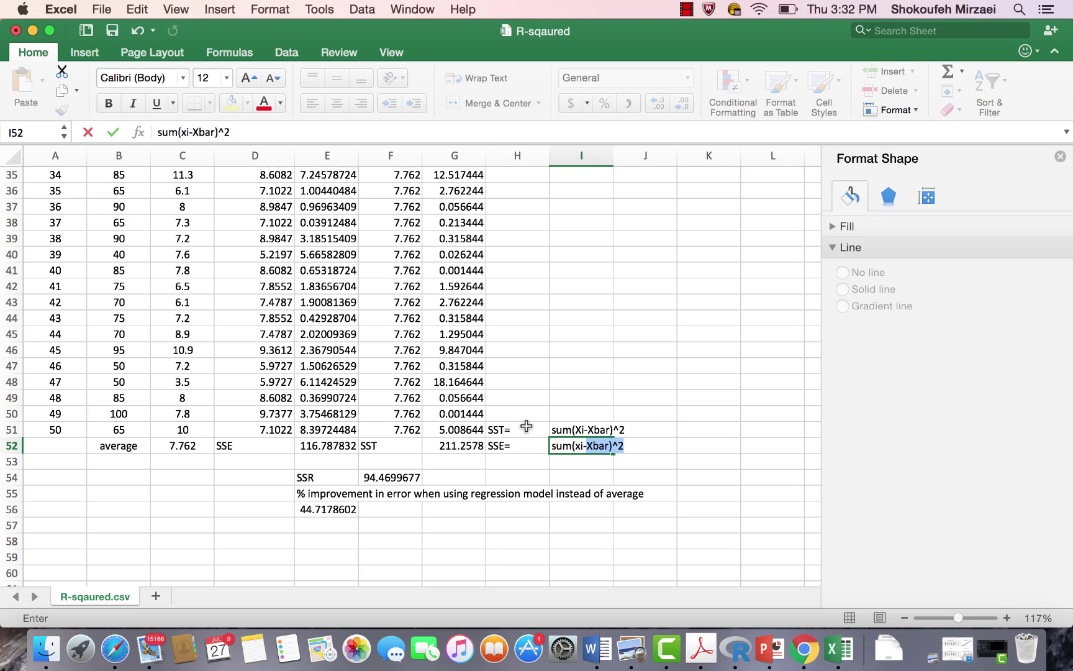
{"action": "left_click_drag", "start_coordinate": [610, 445], "coordinate": [587, 445]}
{"action": "type", "text": "Yhat"}
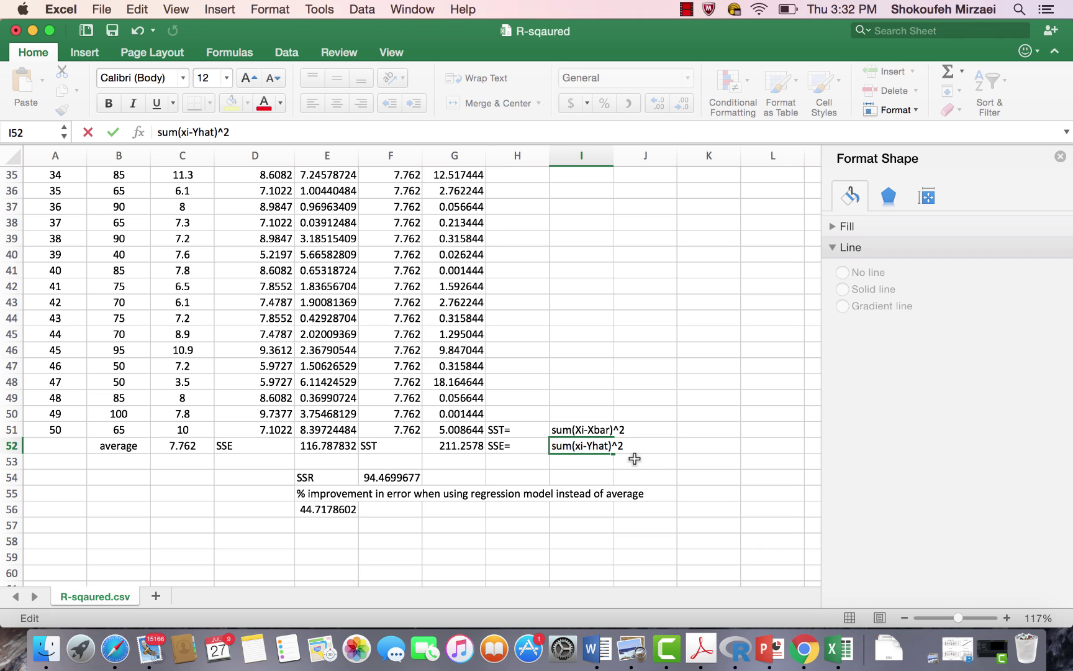
{"action": "type", "text": "i"}
- Note the SSR definition in row 53, with "SSR=" in H53 and "SST-SSE" in I53
{"action": "left_click", "coordinate": [520, 462]}
{"action": "type", "text": "SSR="}
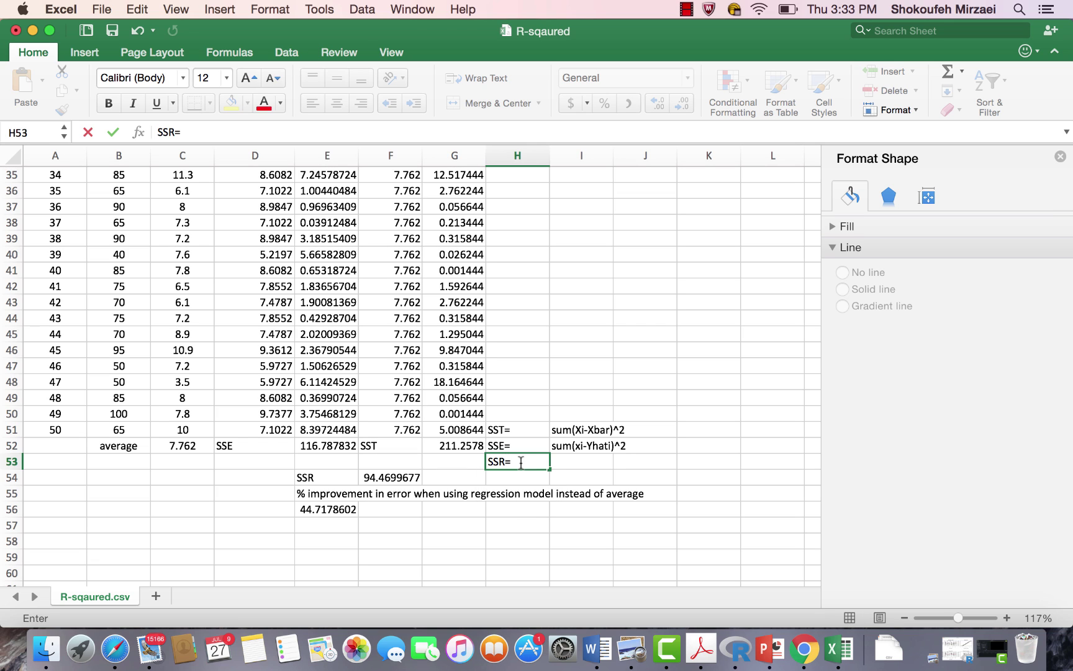
{"action": "key", "text": "Tab"}
{"action": "type", "text": "SS"}
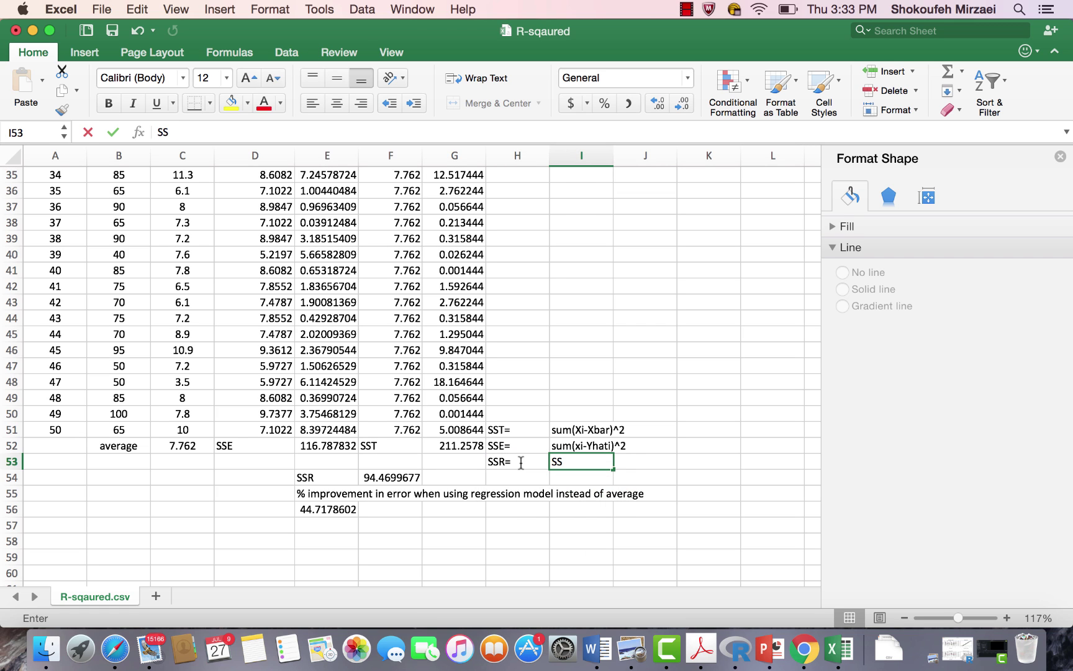
{"action": "type", "text": "T-SSE"}
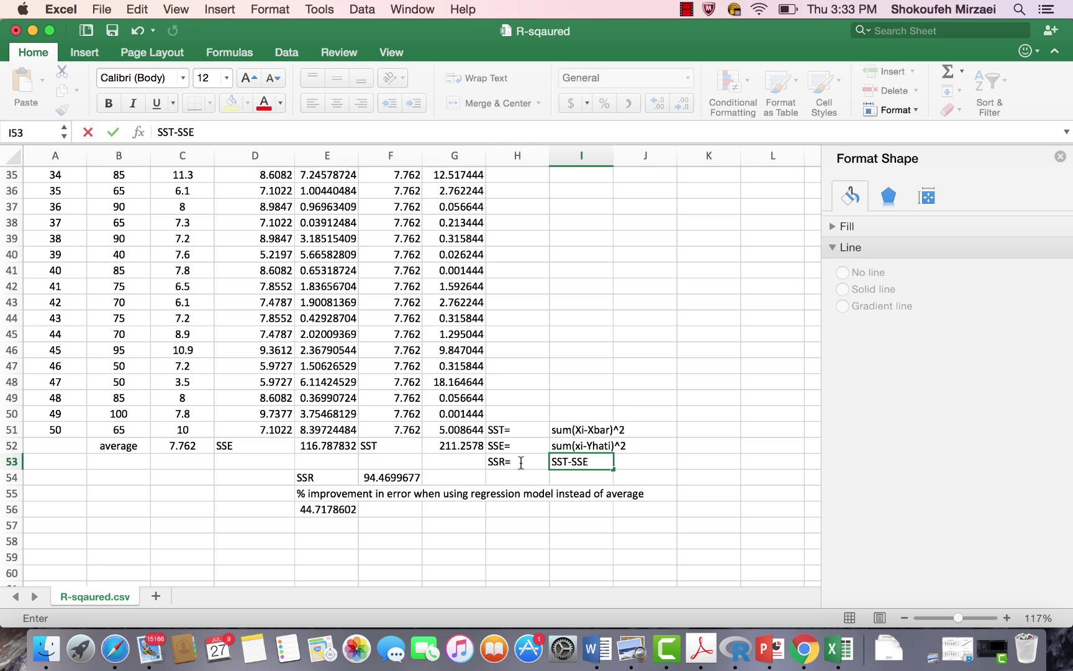
{"action": "key", "text": "Return"}
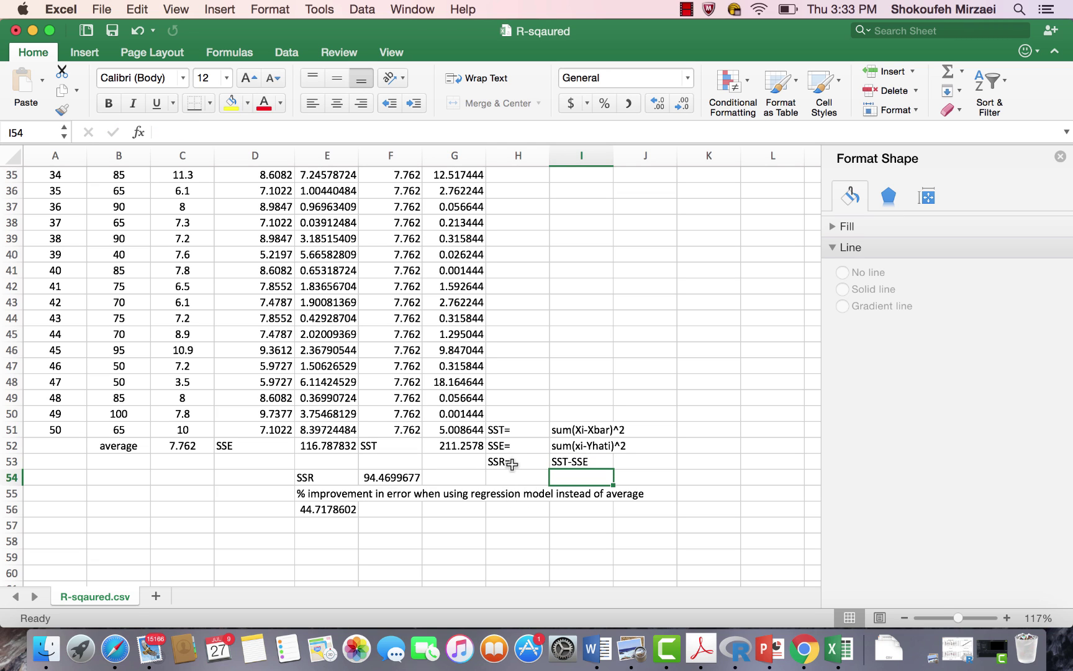
{"action": "left_click", "coordinate": [513, 461]}
- Label the improvement percentage with "R-sqaured" in D56
{"action": "left_click", "coordinate": [281, 510]}
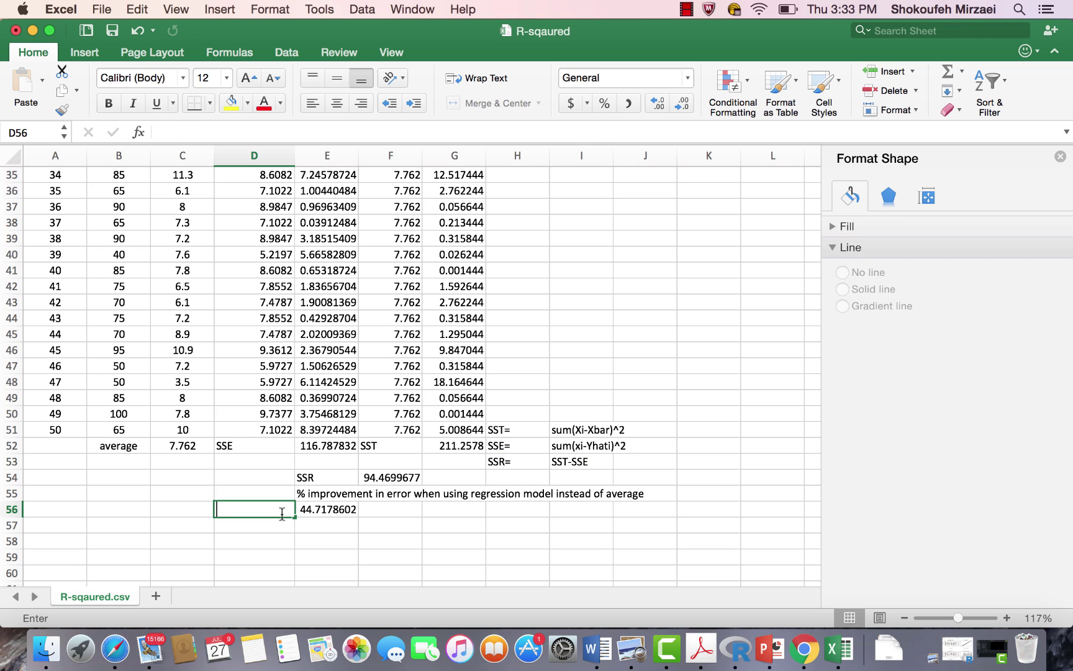
{"action": "type", "text": "R-sqaured"}
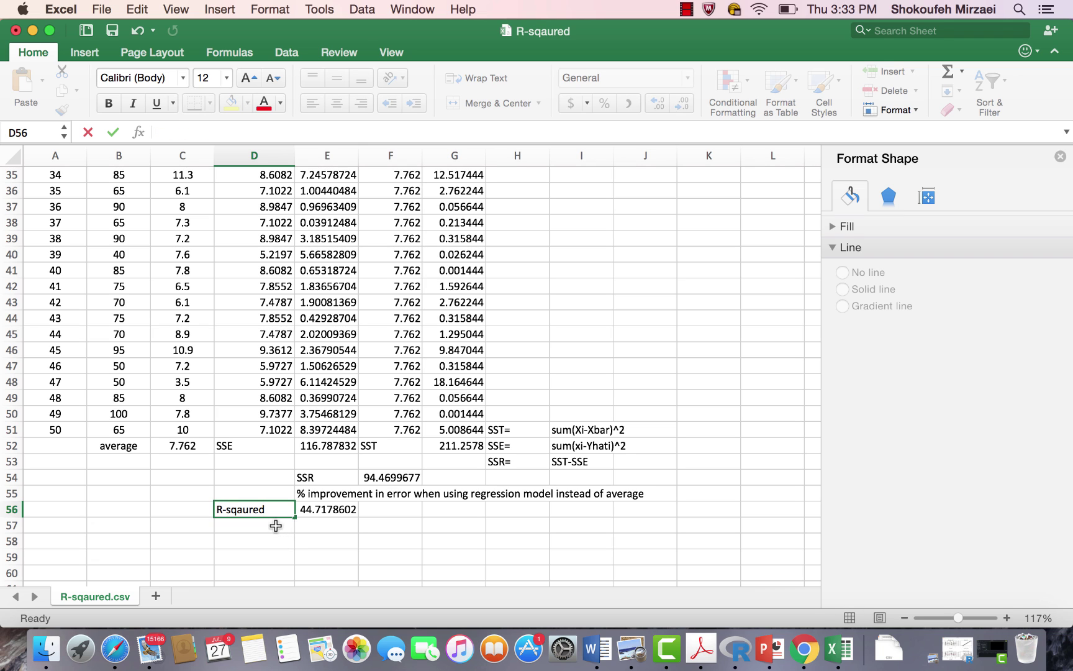
{"action": "key", "text": "Return"}
- Note the R-squared definition as text in row 57, with "R-squared" in D57 and "SSR/SST" in E57
{"action": "type", "text": "R-squared"}
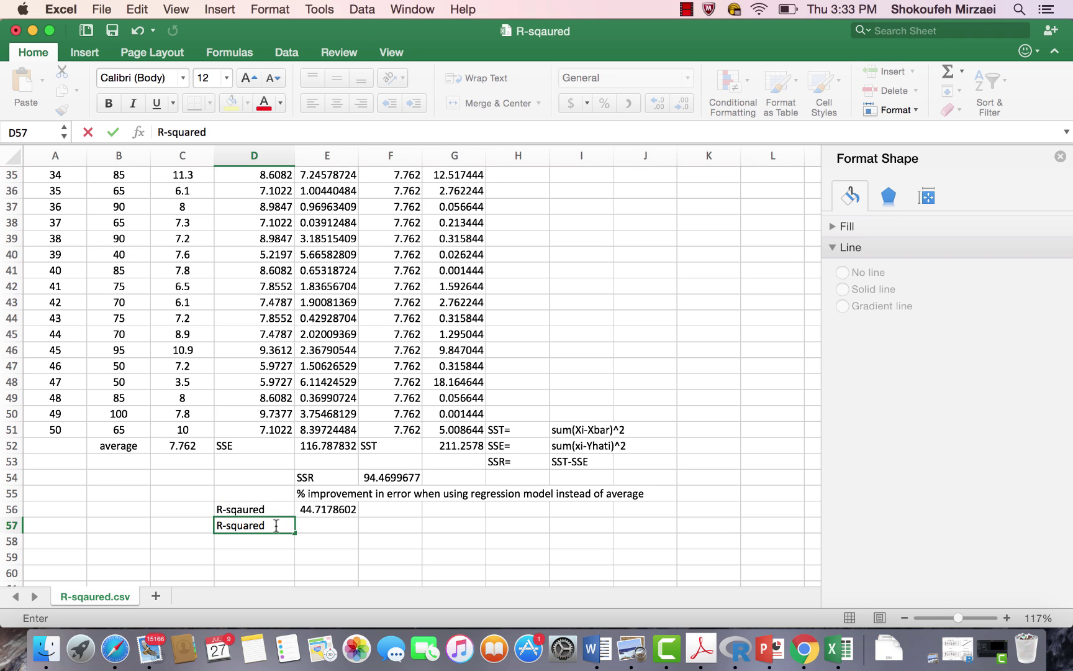
{"action": "key", "text": "Tab"}
{"action": "type", "text": "=SSR"}
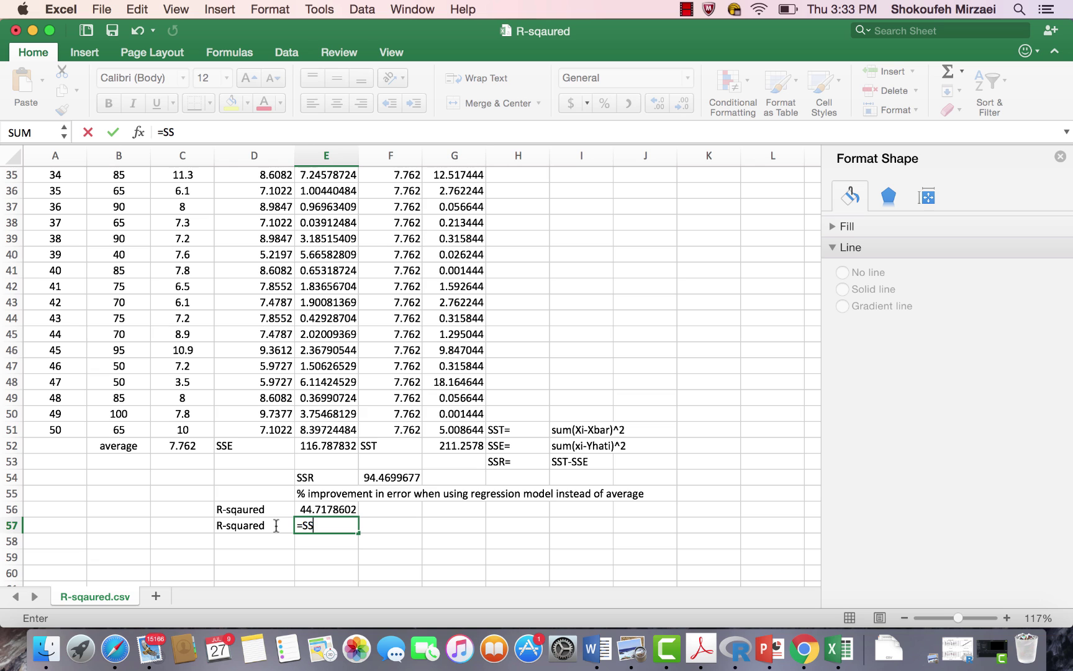
{"action": "type", "text": "/SST"}
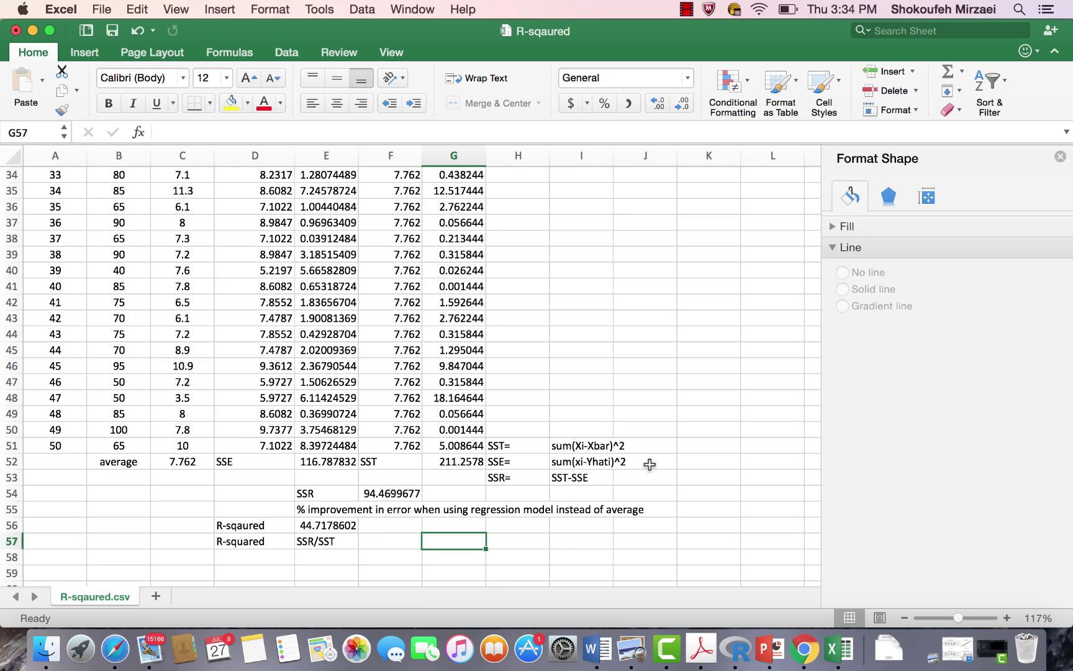